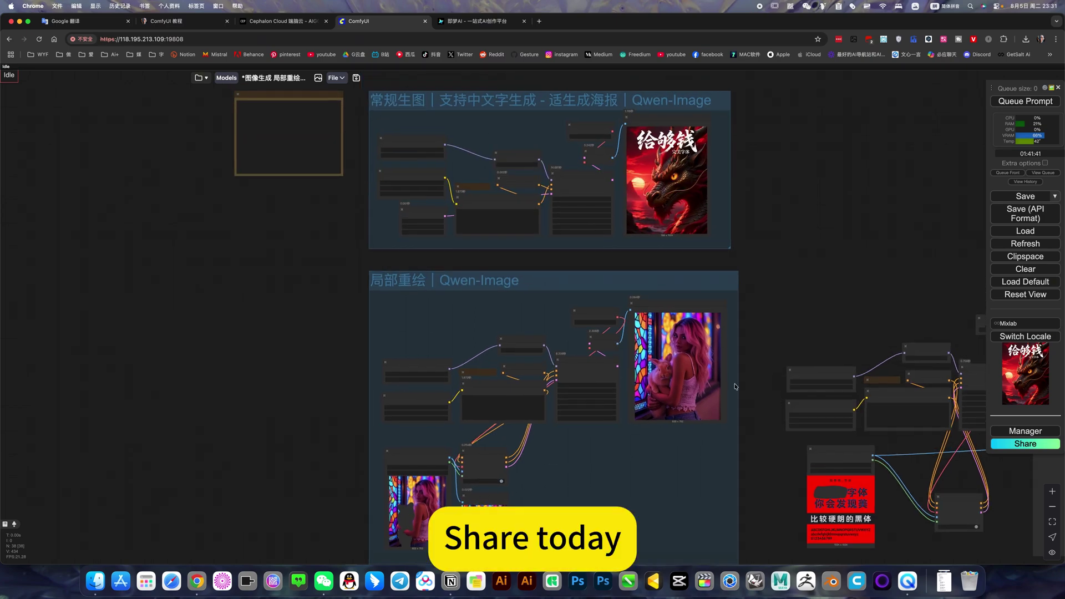
Examine the regular Qwen-Image generation group, including its loaders, positive prompt, sampler and dragon poster preview
scroll(735, 387, "up", 2)
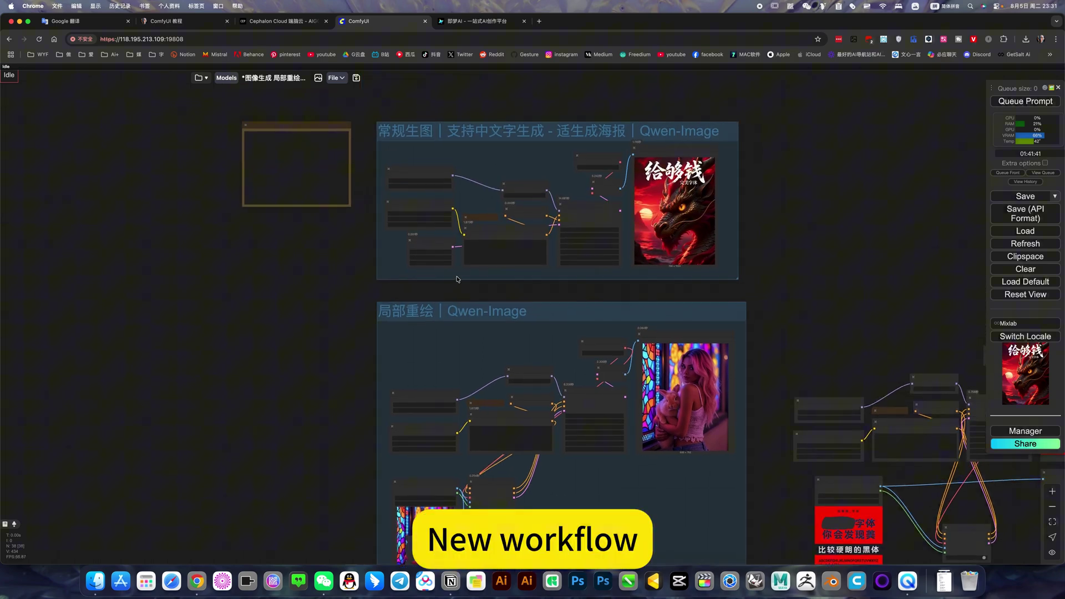
scroll(468, 192, "up", 4)
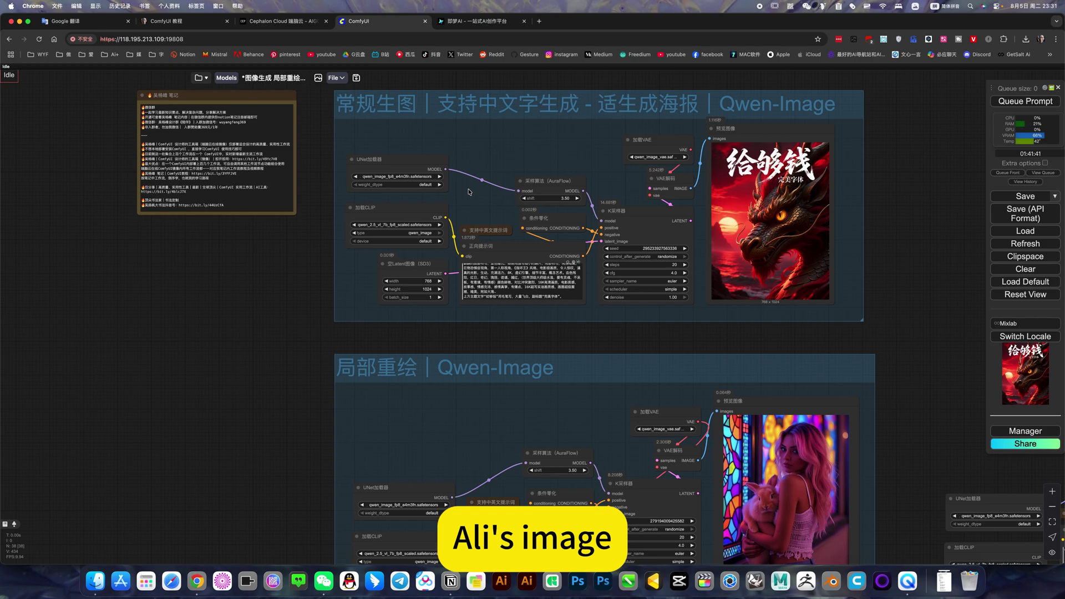
scroll(469, 192, "up", 5)
scroll(440, 238, "up", 2)
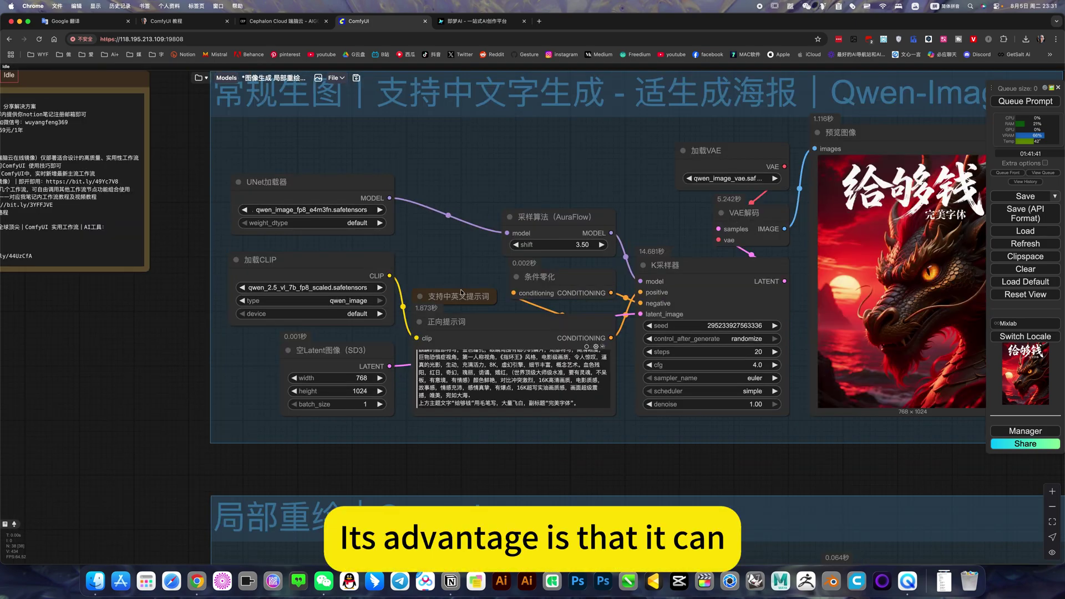
scroll(461, 292, "right", 3)
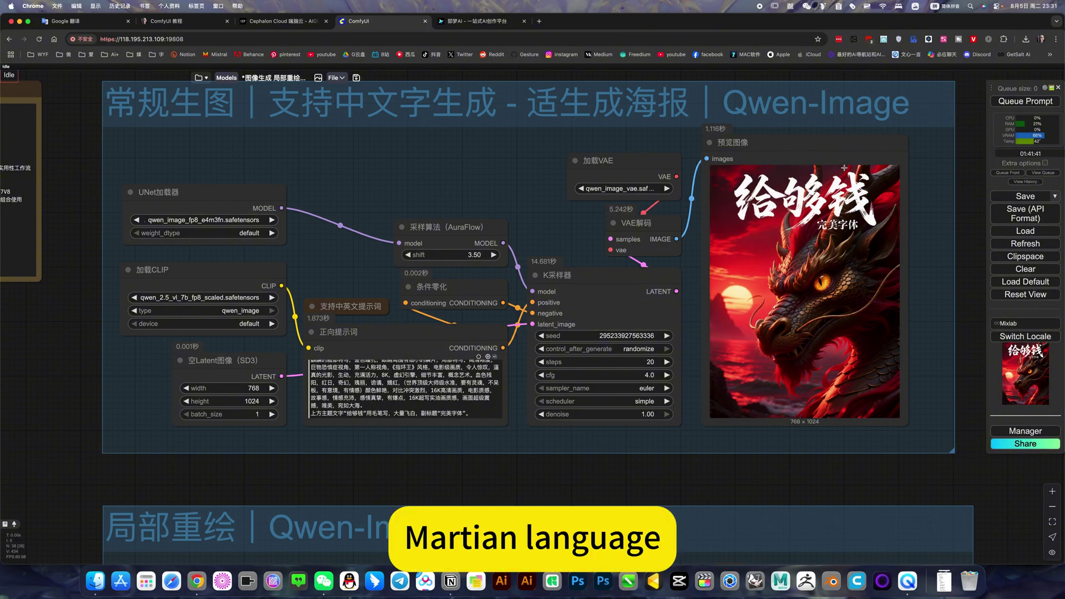
scroll(620, 139, "down", 6)
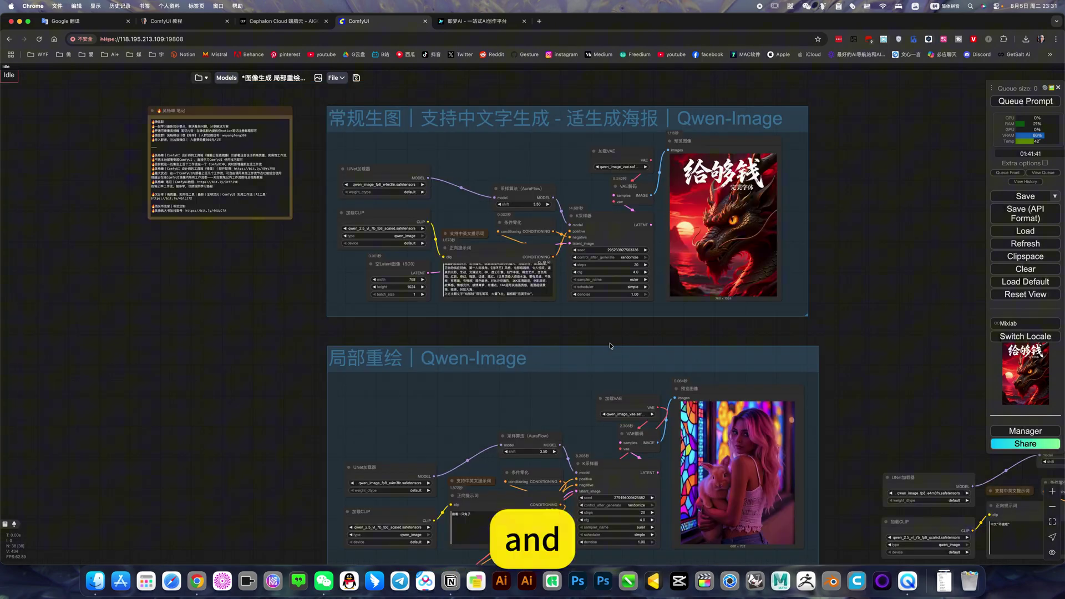
scroll(666, 216, "up", 4)
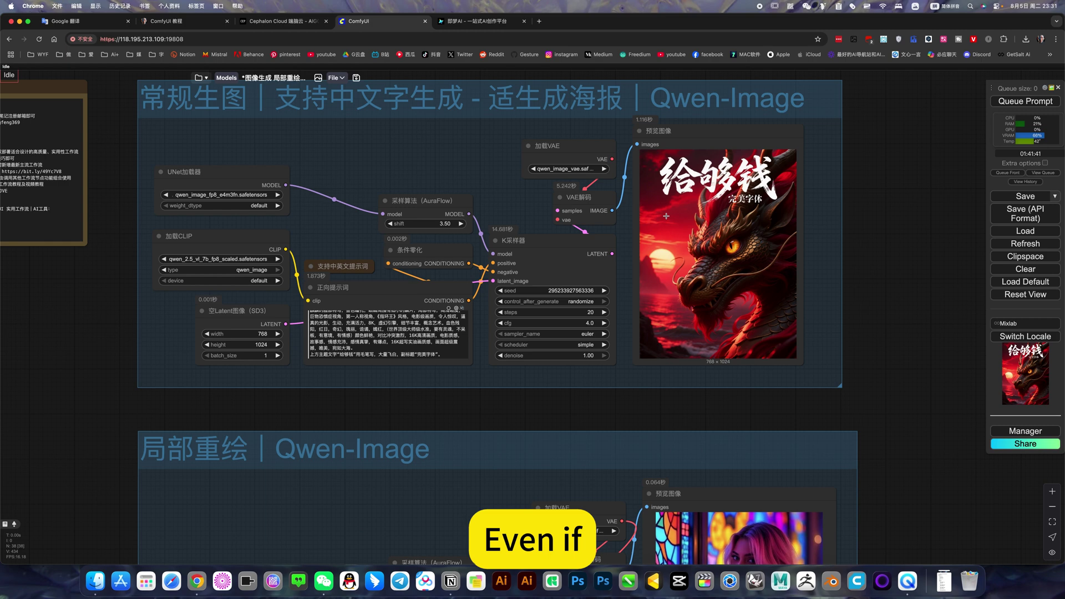
scroll(667, 216, "up", 2)
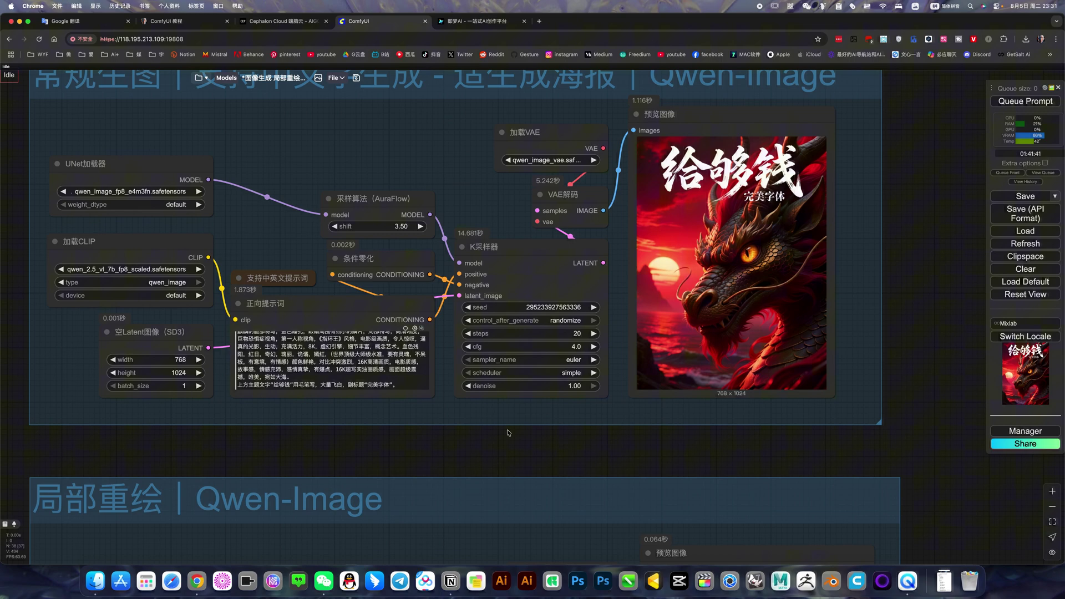
scroll(507, 432, "down", 3)
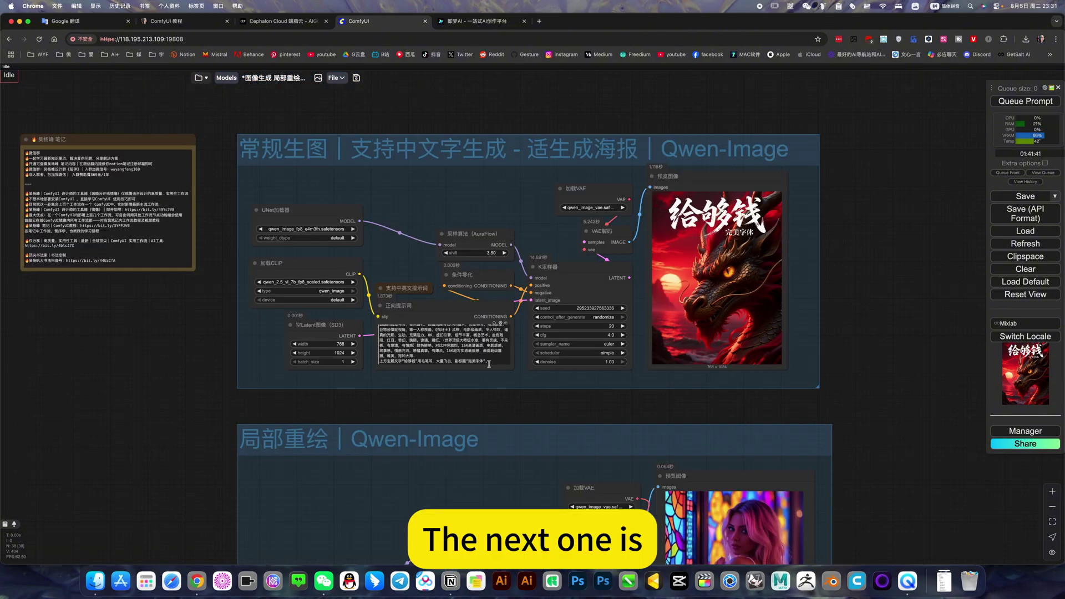
Examine the 局部重绘 (local repaint) group, from the masked source image and prompt to the sampler and output preview
left_click_drag(556, 406, 573, 199)
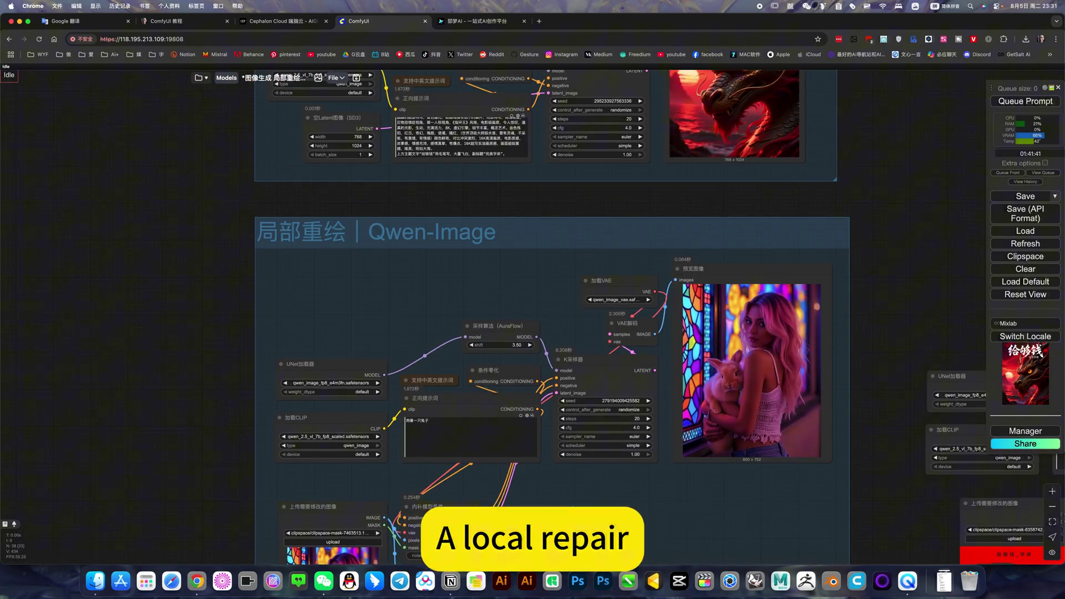
left_click_drag(581, 551, 584, 449)
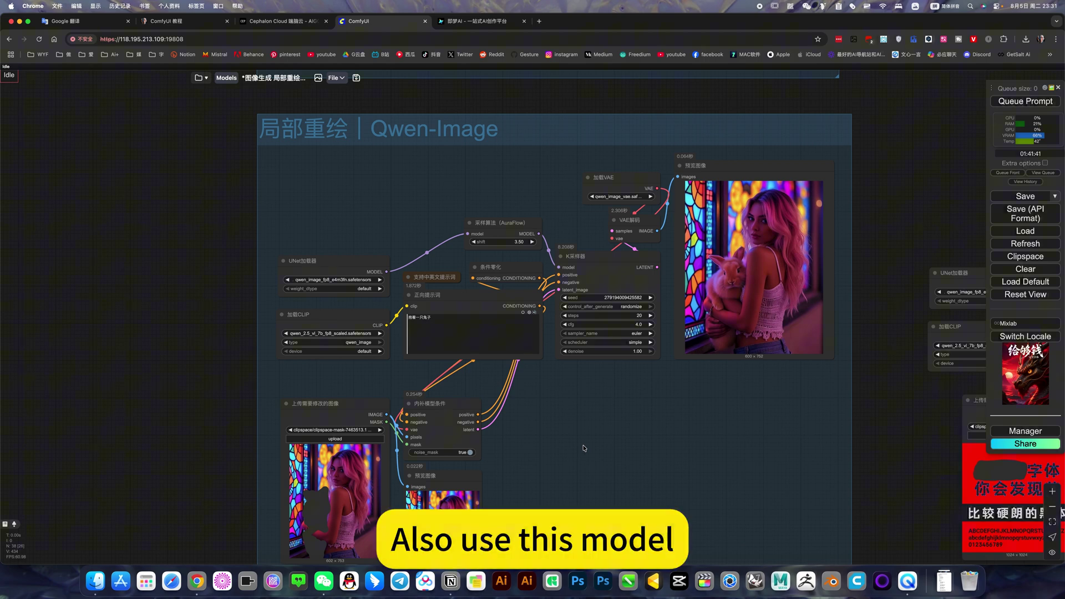
scroll(584, 448, "up", 5)
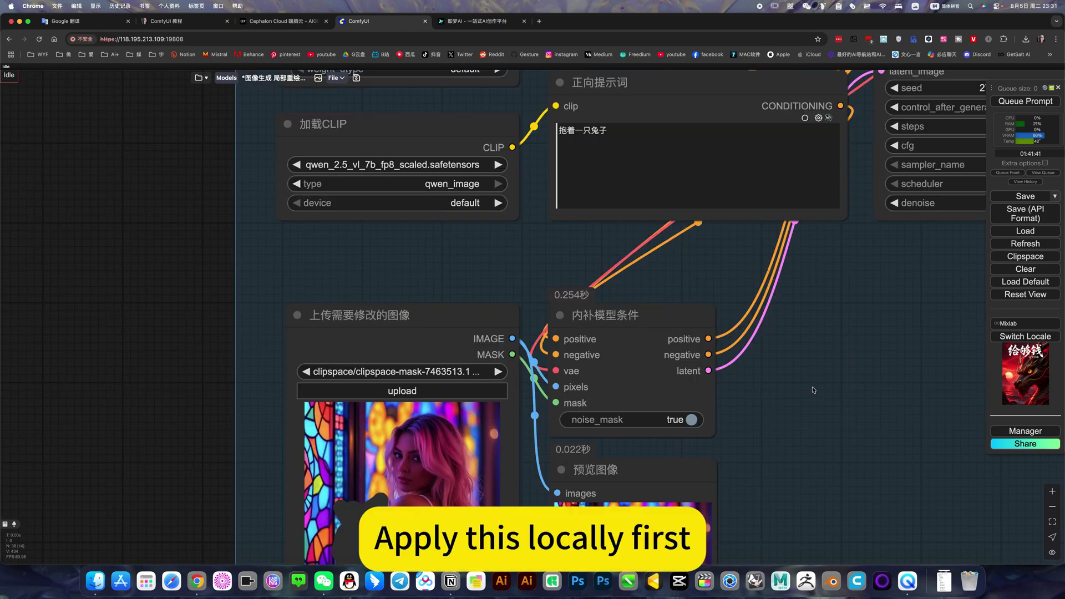
left_click_drag(813, 390, 780, 263)
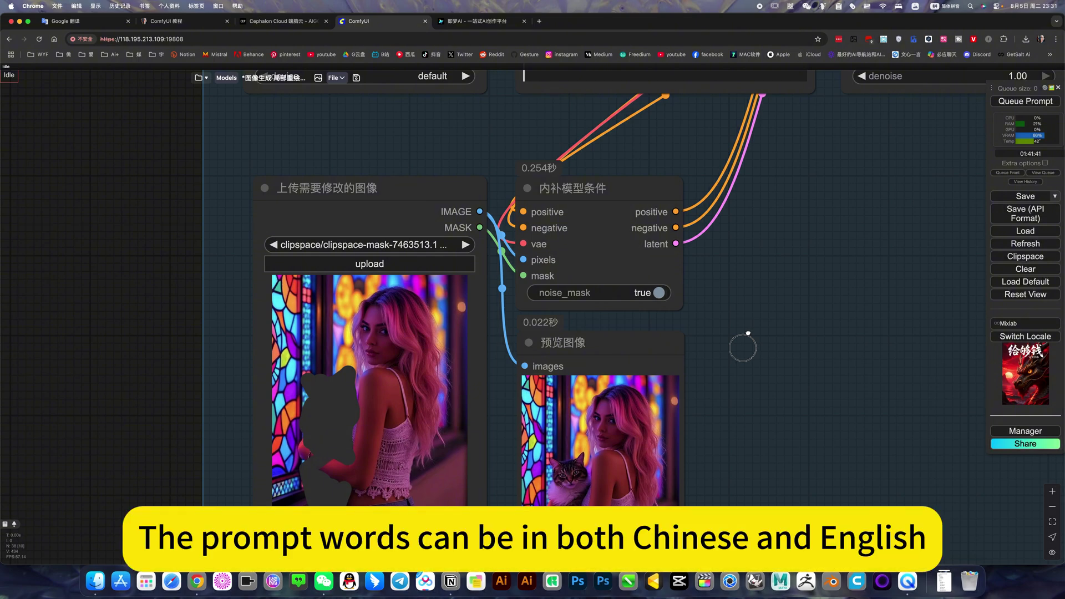
scroll(450, 202, "up", 8)
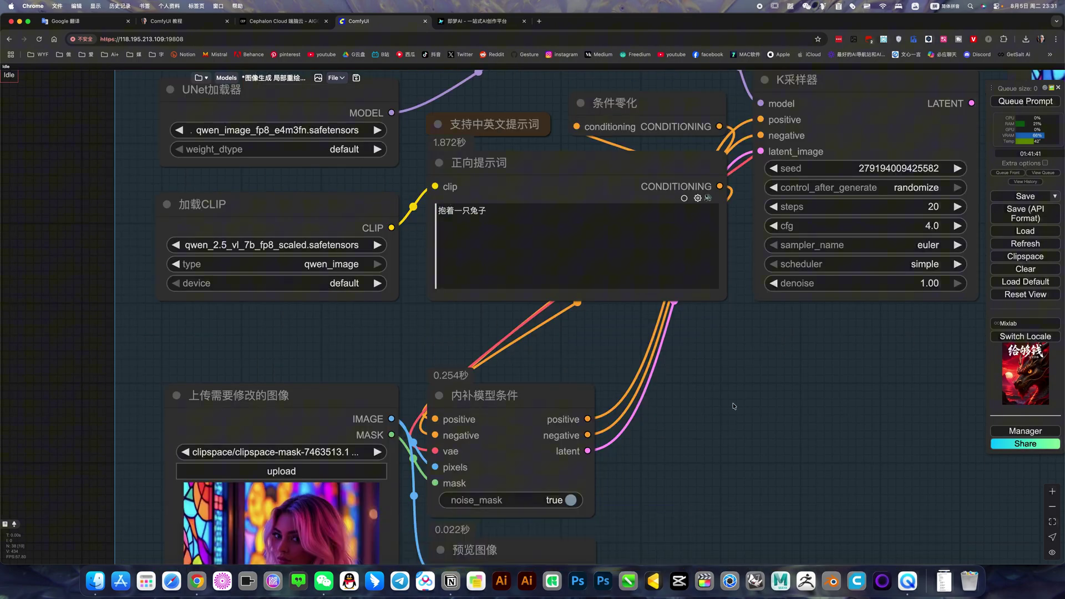
scroll(449, 437, "right", 10)
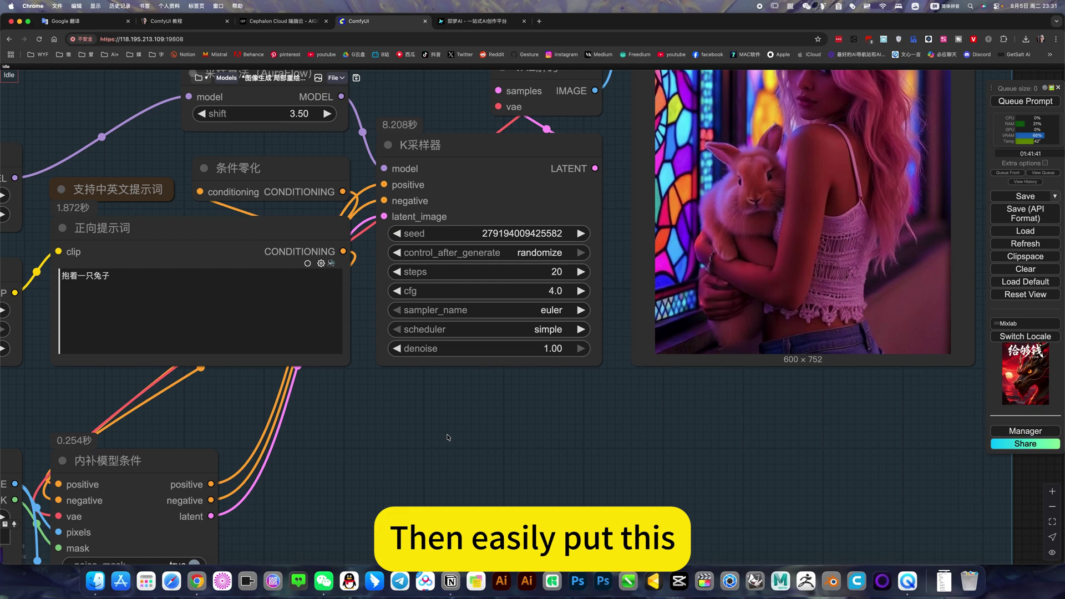
scroll(448, 437, "right", 3)
scroll(448, 438, "up", 2)
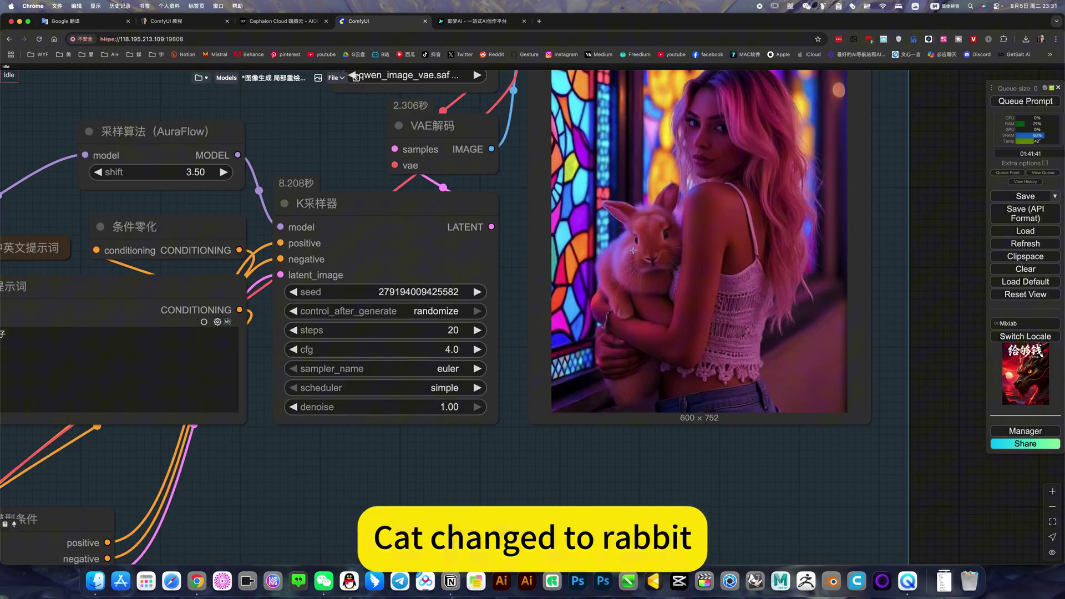
scroll(634, 251, "down", 8)
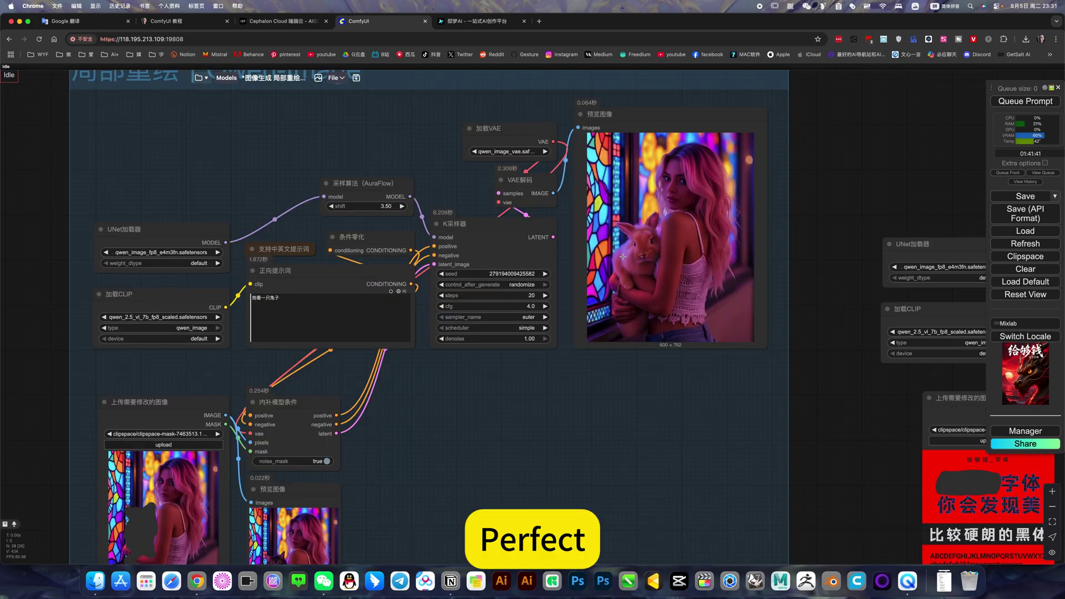
Read the poster group's positive prompt with its title and subtitle text, and compare it with the lettering in the preview image
scroll(513, 390, "up", 10)
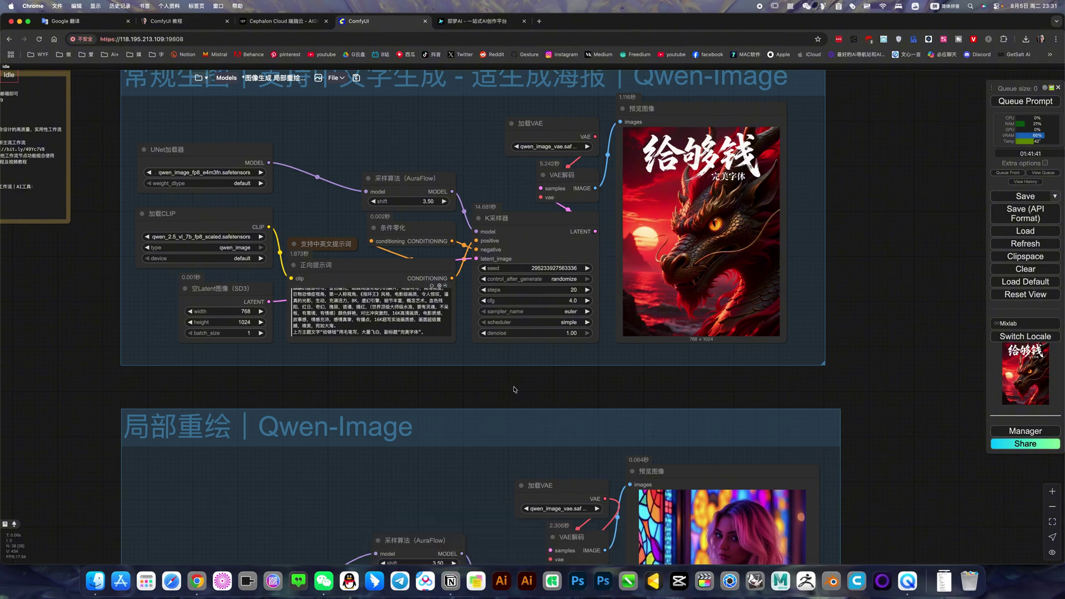
scroll(514, 389, "up", 5)
scroll(466, 439, "up", 5)
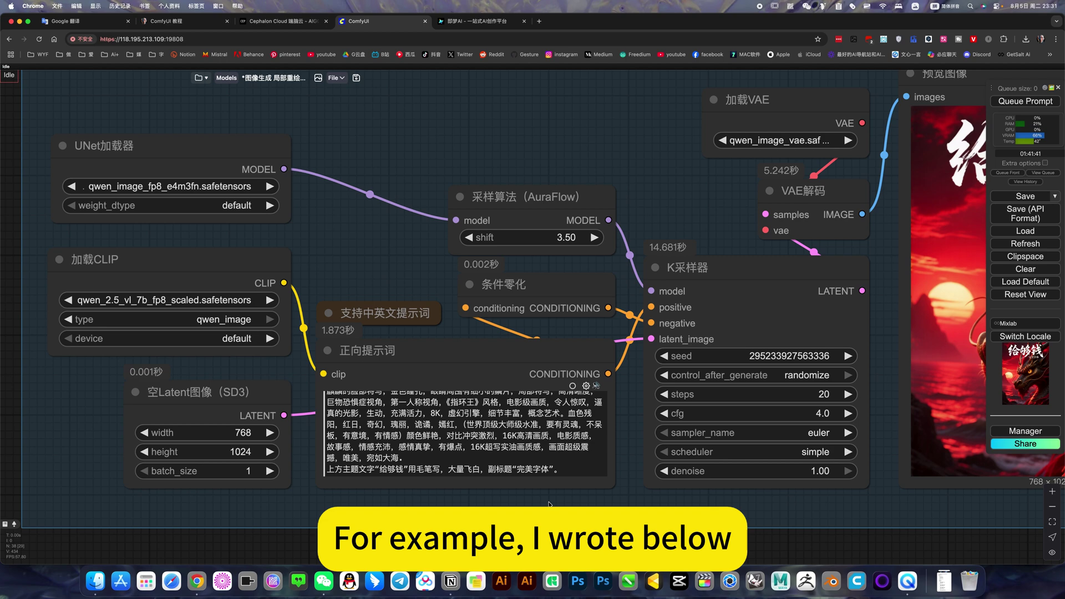
scroll(402, 498, "up", 8)
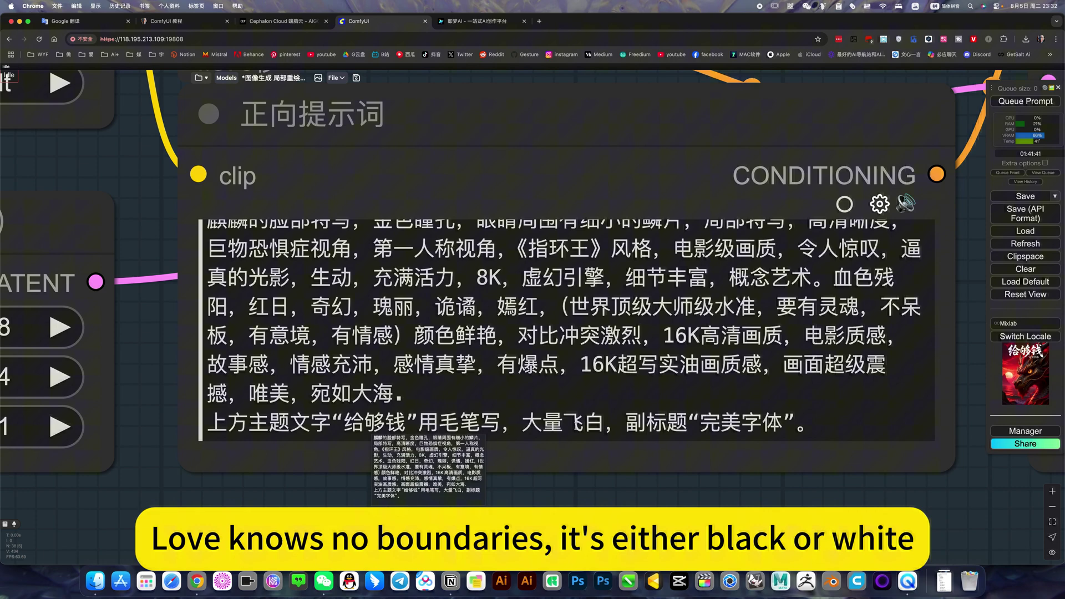
scroll(644, 496, "down", 7)
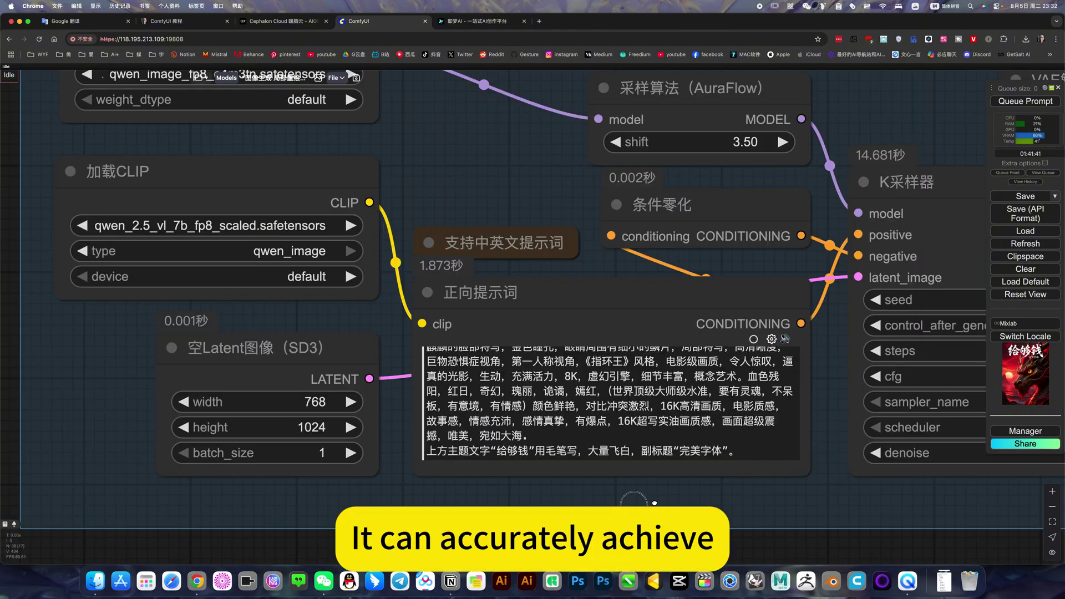
left_click_drag(638, 505, 321, 530)
scroll(509, 491, "down", 5)
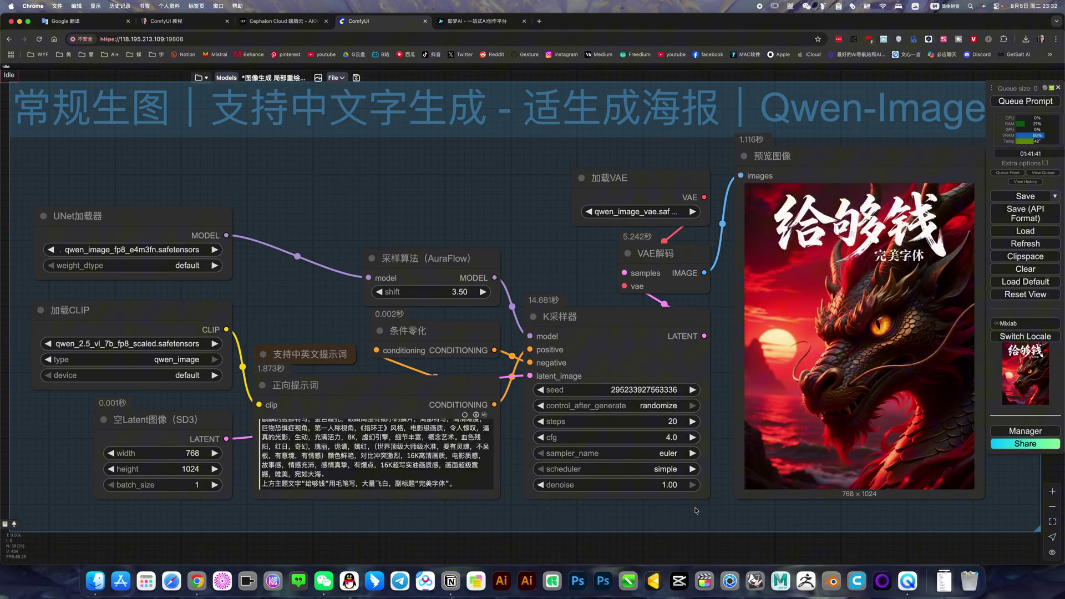
scroll(706, 257, "up", 5)
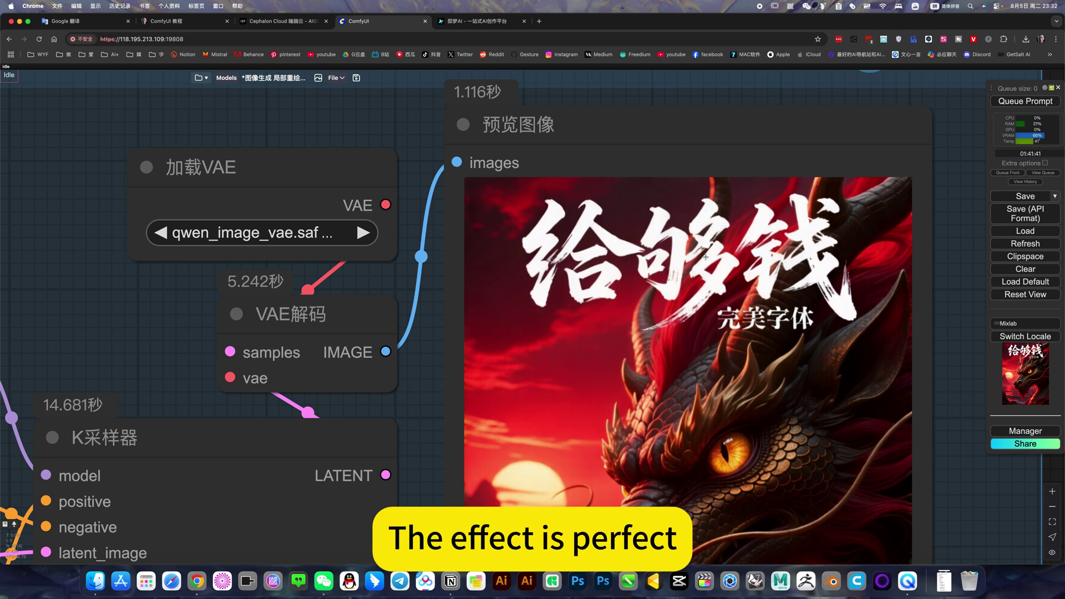
scroll(705, 256, "down", 5)
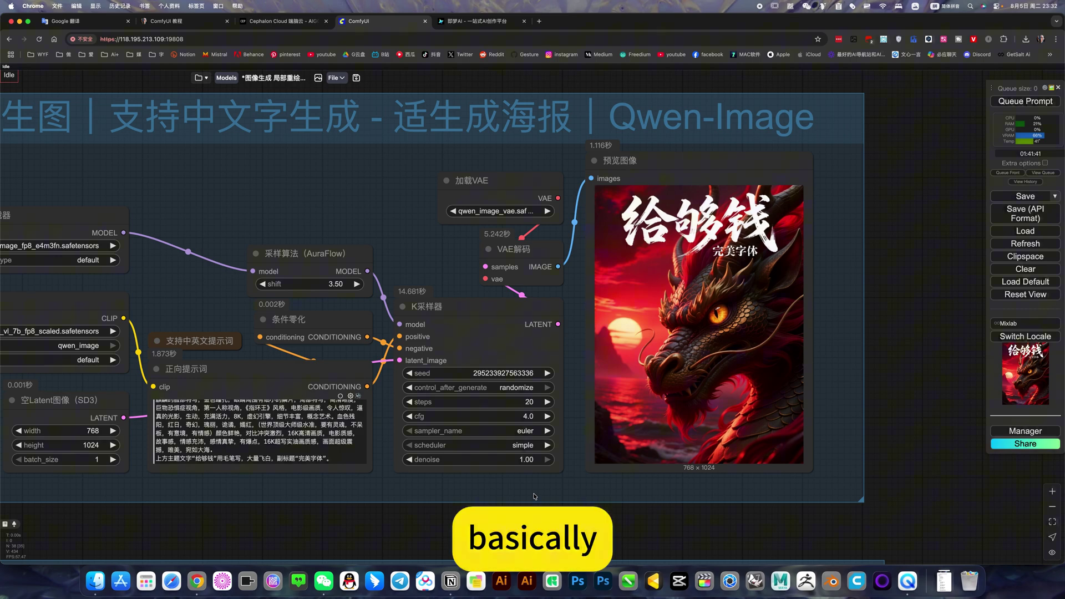
Switch to the Jimeng AI (即梦AI) site and view its image gallery and prompt for comparison
left_click(473, 22)
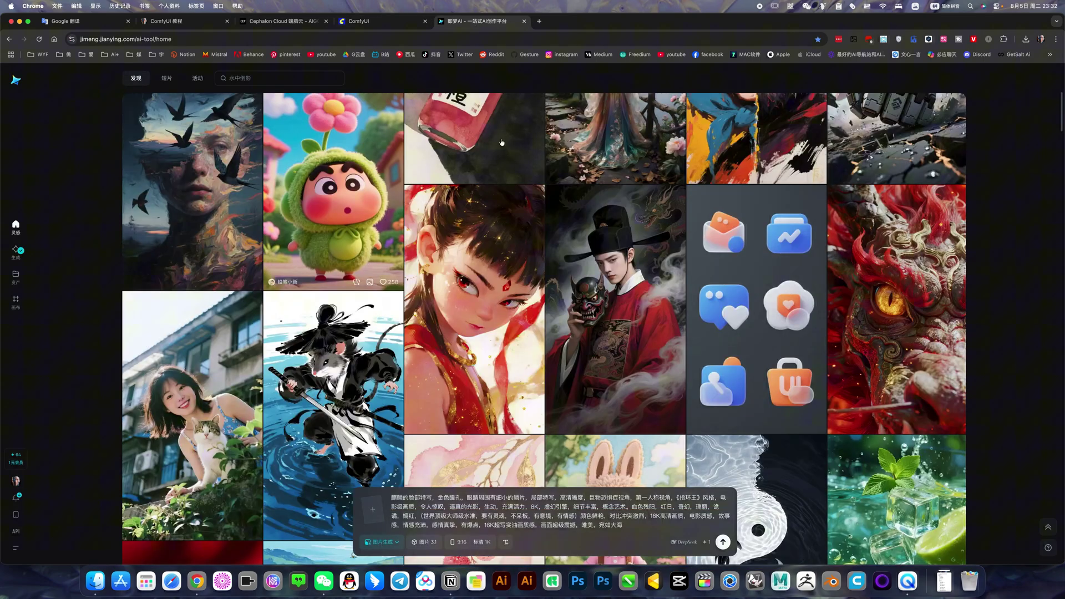
scroll(501, 143, "up", 2)
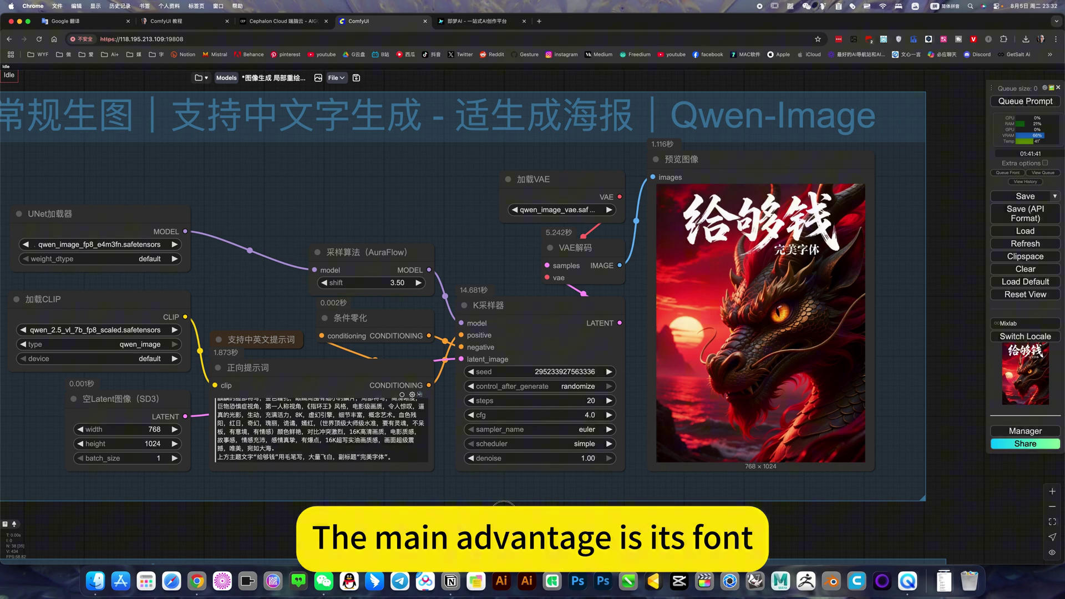
Review the ungrouped text inpainting branch with the masked red font poster, and queue the workflow for execution
scroll(802, 403, "down", 3)
left_click_drag(853, 483, 607, 299)
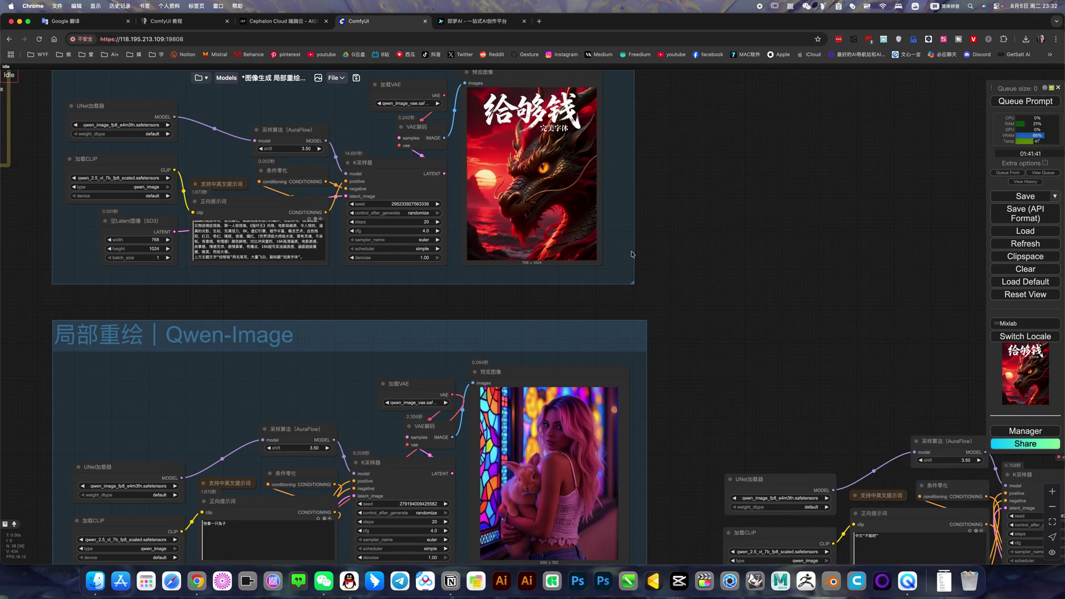
scroll(607, 319, "down", 4)
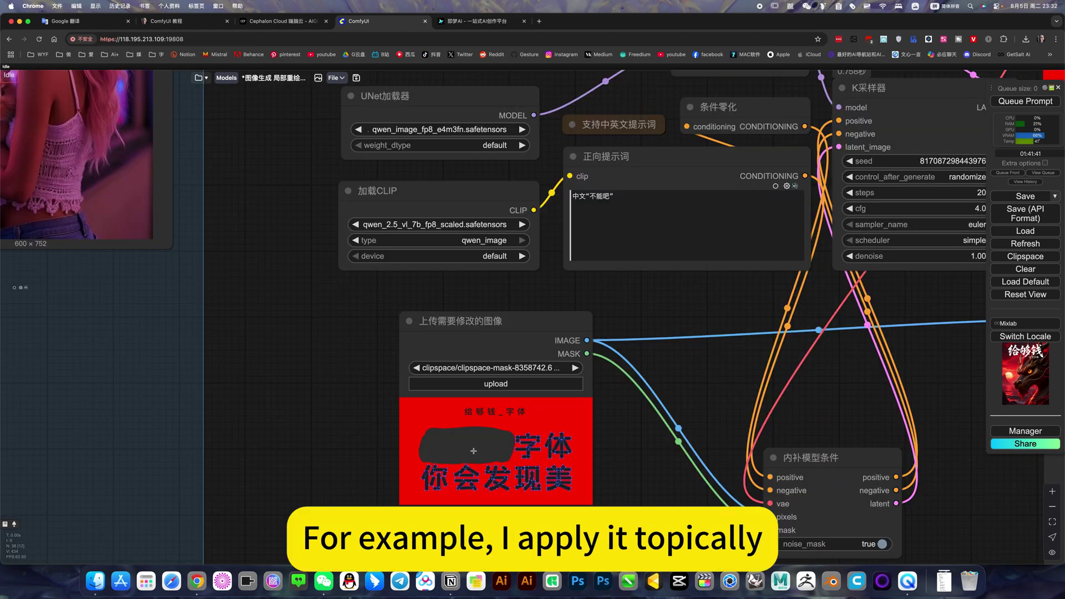
left_click_drag(664, 409, 659, 416)
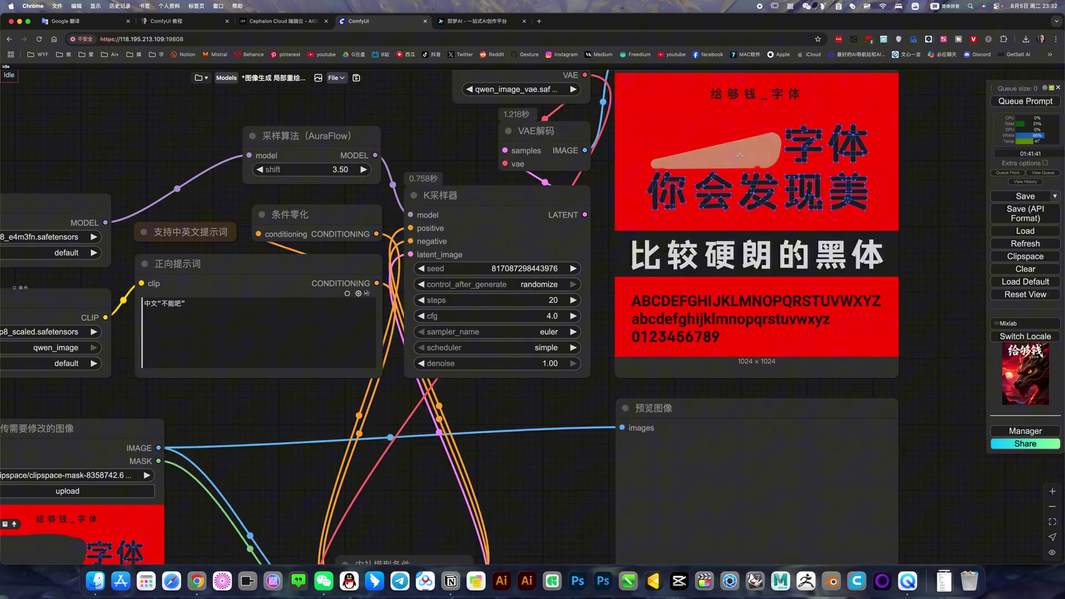
scroll(740, 156, "down", 7)
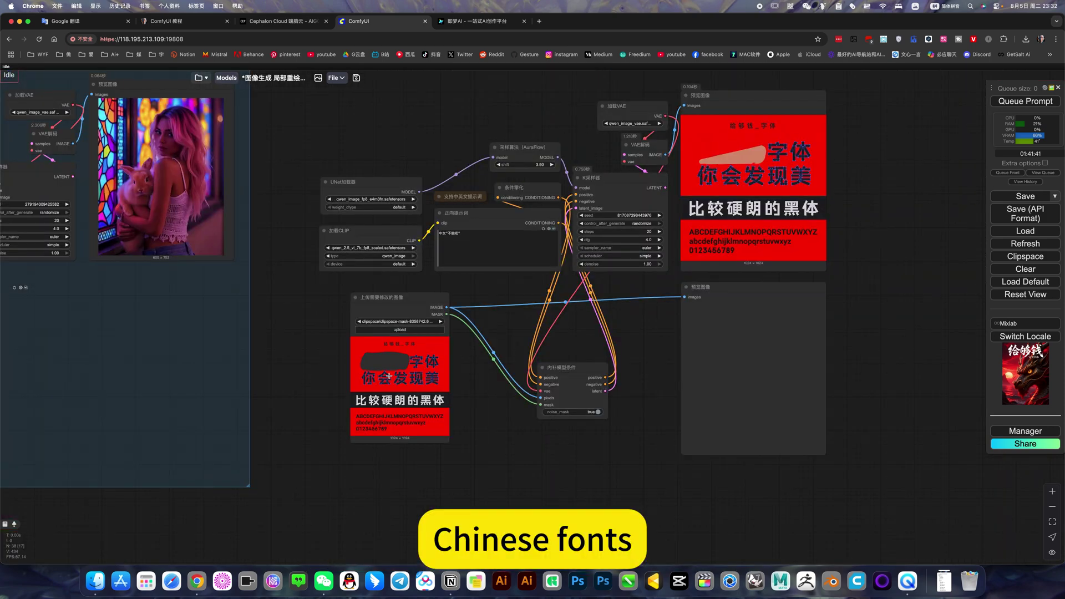
left_click(1026, 102)
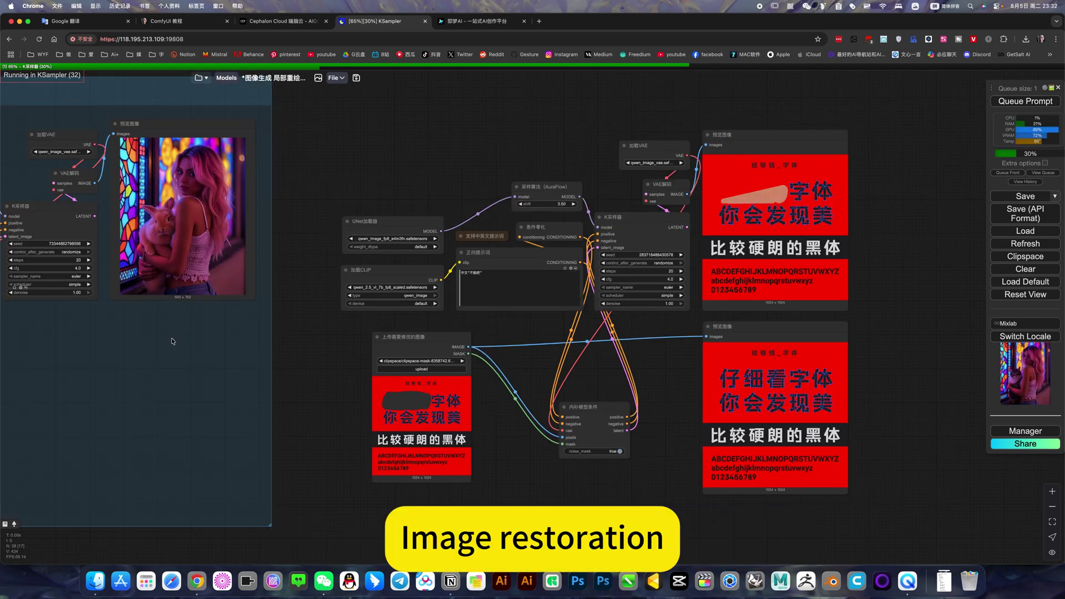
Check the local repaint group's positive prompt while the queue runs, and close the saved-workflows list
left_click_drag(172, 342, 681, 363)
scroll(367, 281, "up", 5)
scroll(366, 281, "up", 2)
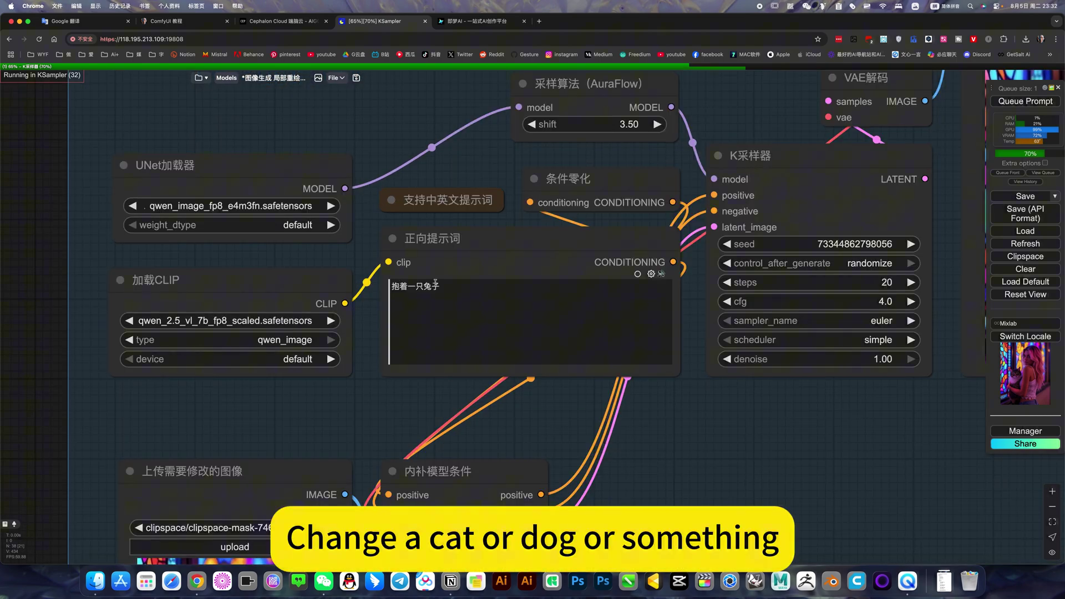
scroll(272, 298, "down", 8)
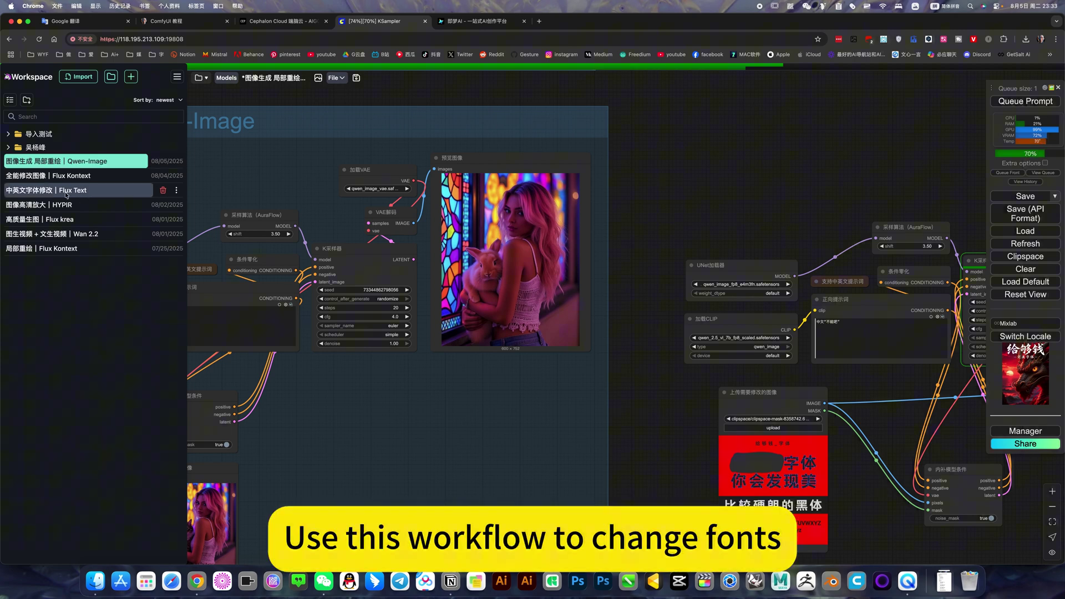
left_click(685, 387)
Return to the regular generation group and inspect its newly rendered poster and UNet model loader
left_click_drag(648, 335, 681, 435)
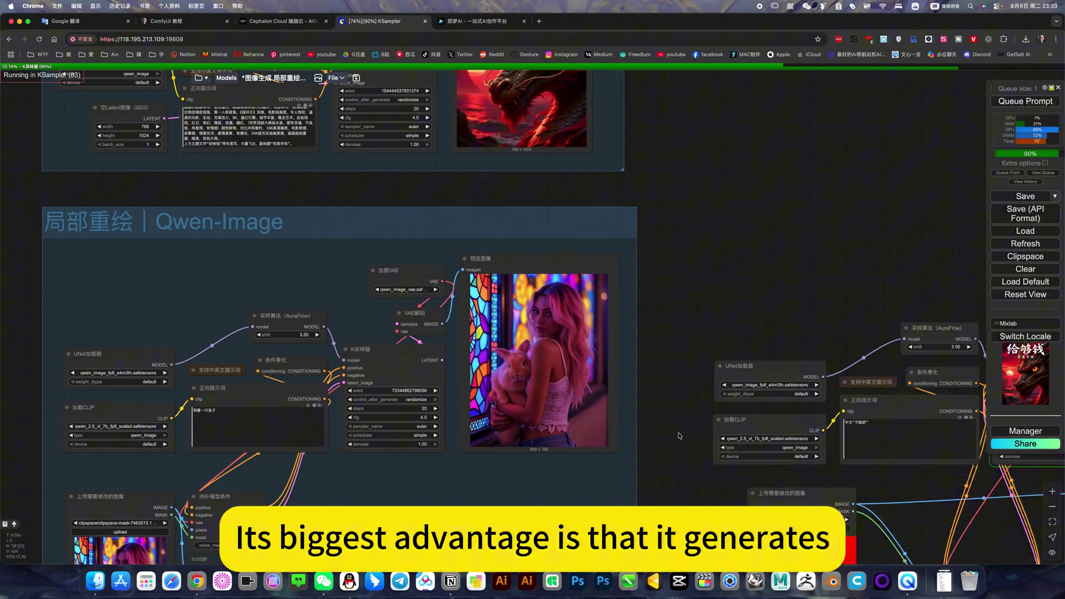
left_click_drag(726, 311, 793, 437)
scroll(793, 437, "up", 2)
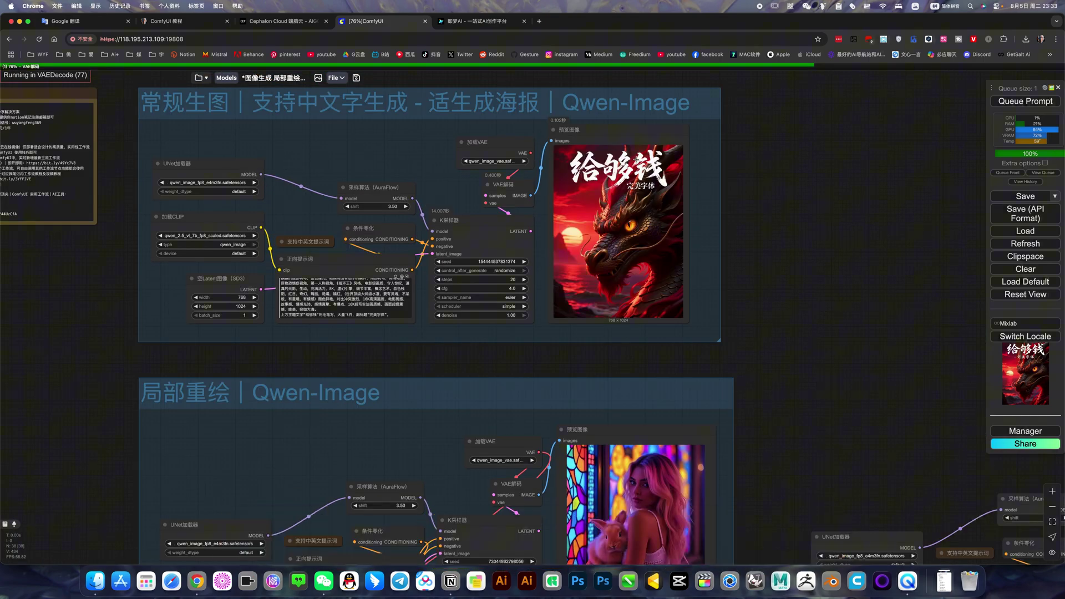
scroll(644, 216, "up", 2)
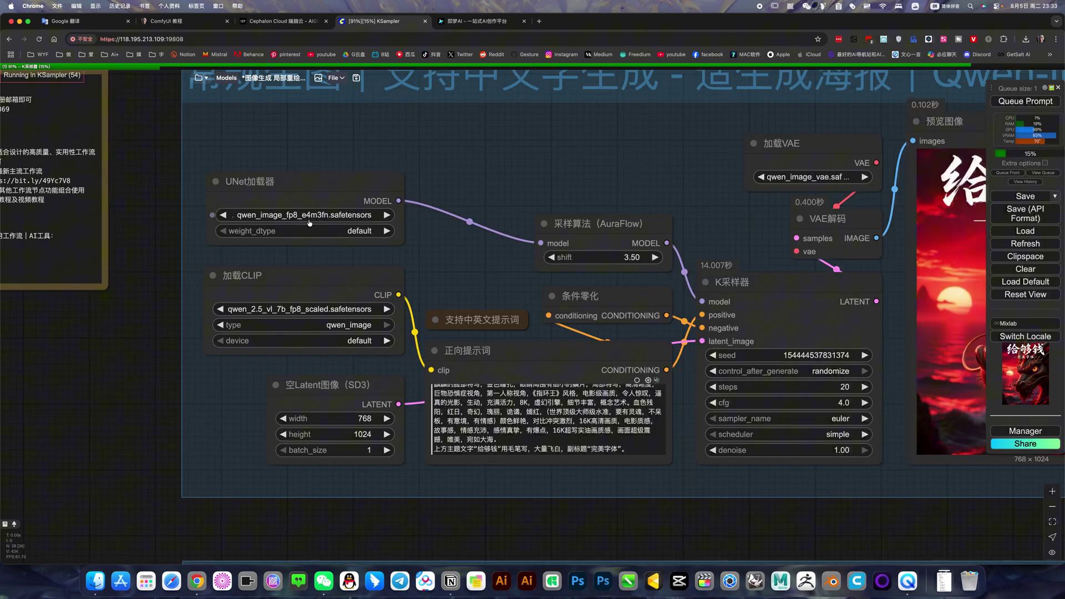
Look over the finished poster in the regular generation group and the repainted image in the local repaint group
left_click(310, 221)
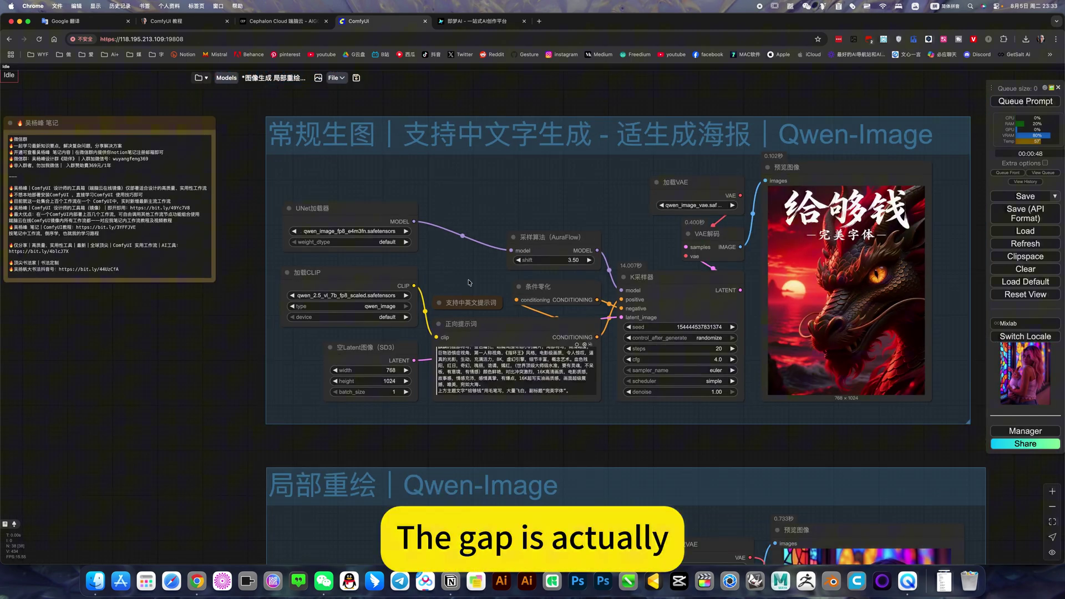
scroll(469, 283, "up", 3)
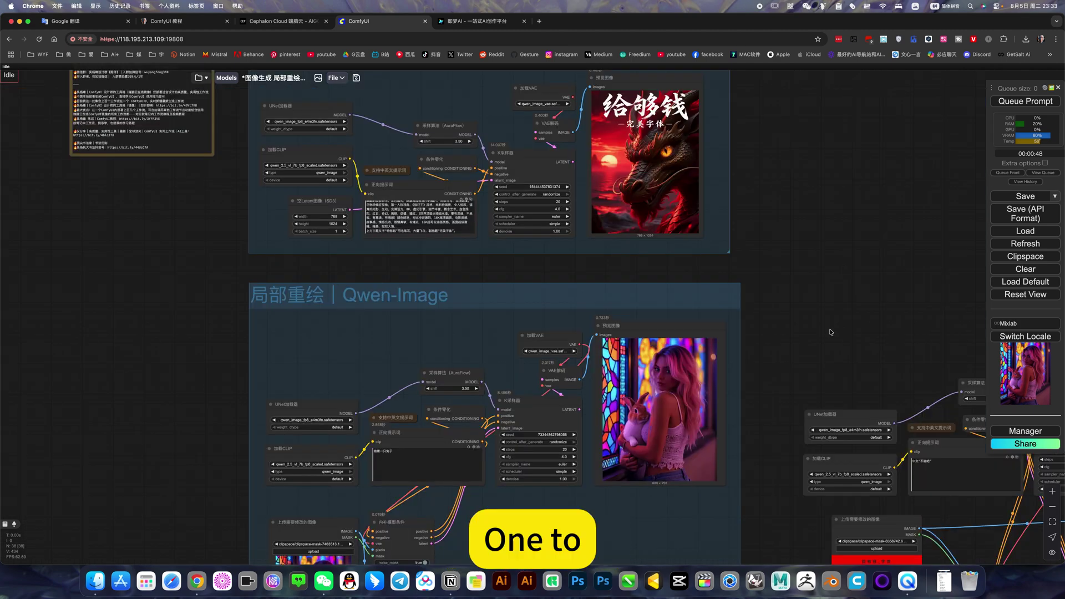
scroll(875, 301, "down", 2)
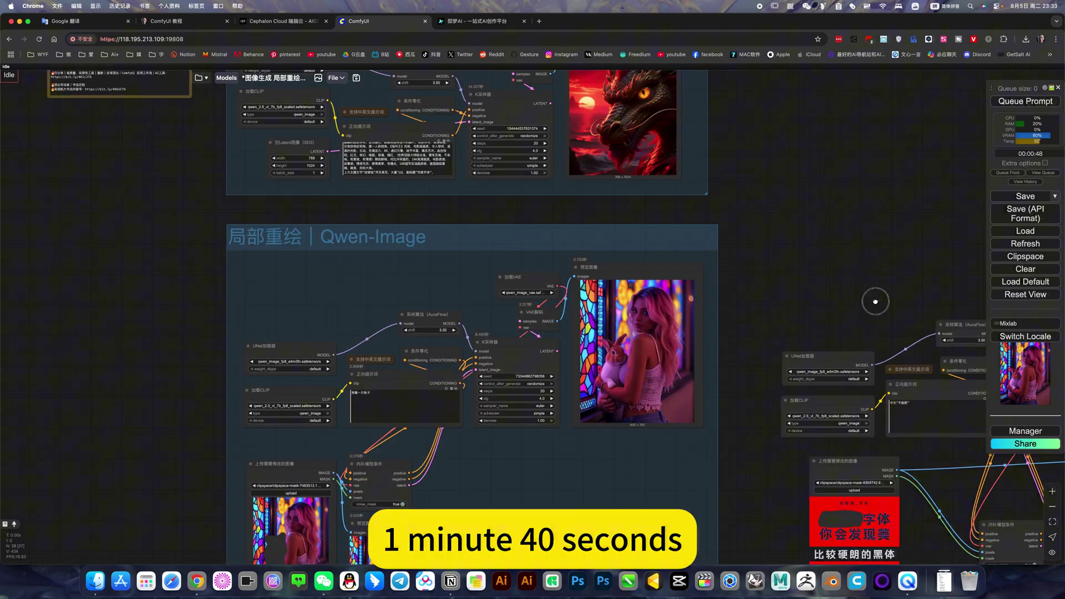
scroll(355, 206, "up", 1)
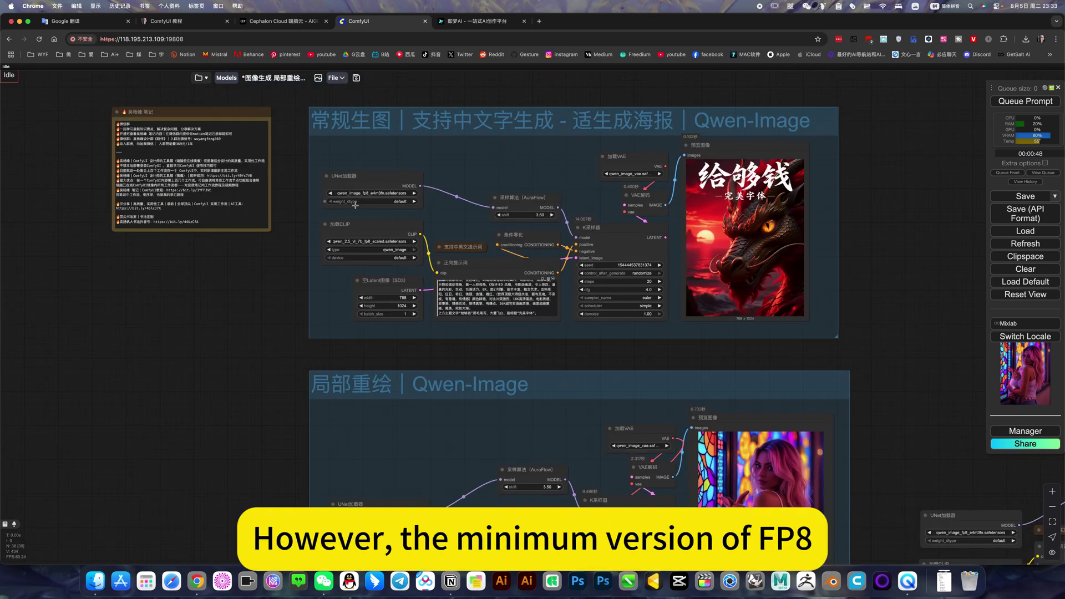
Inspect the UNet loader's FP8 model selection in the regular generation group
scroll(355, 205, "up", 10)
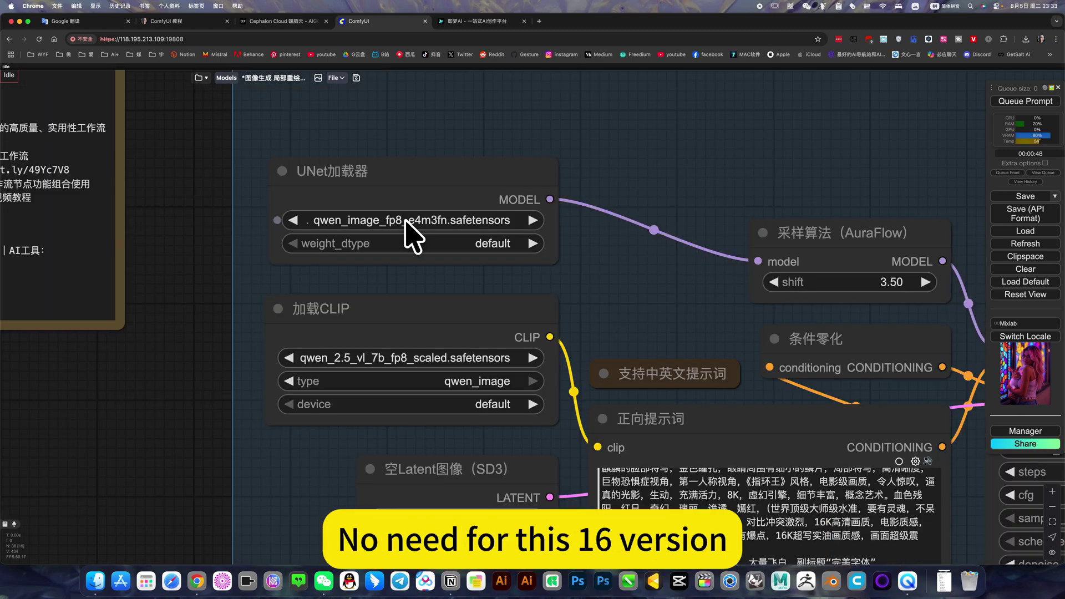
left_click(411, 228)
left_click(610, 321)
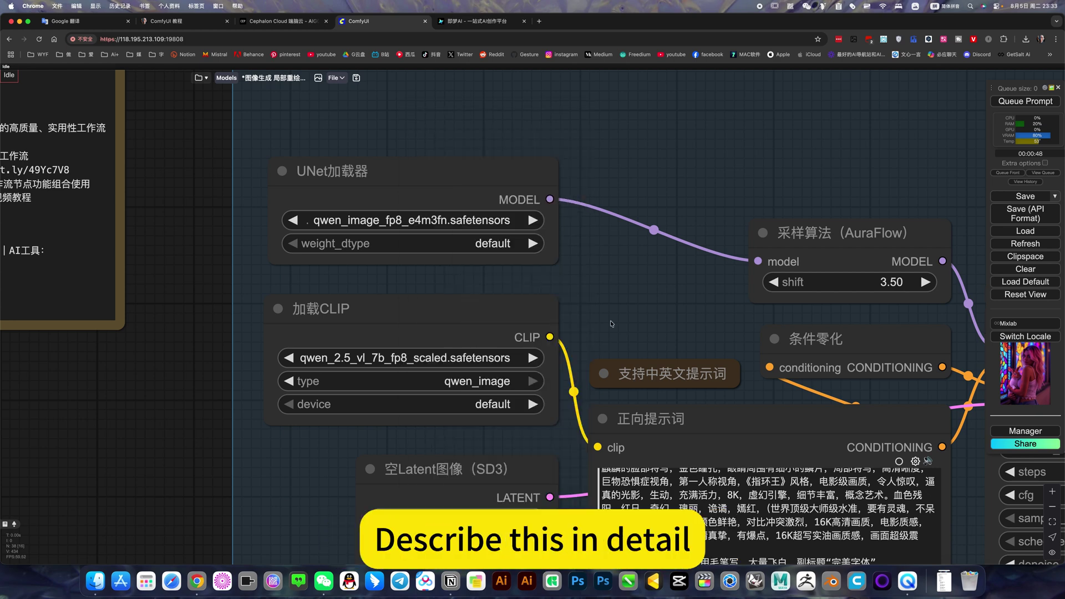
scroll(521, 398, "down", 2)
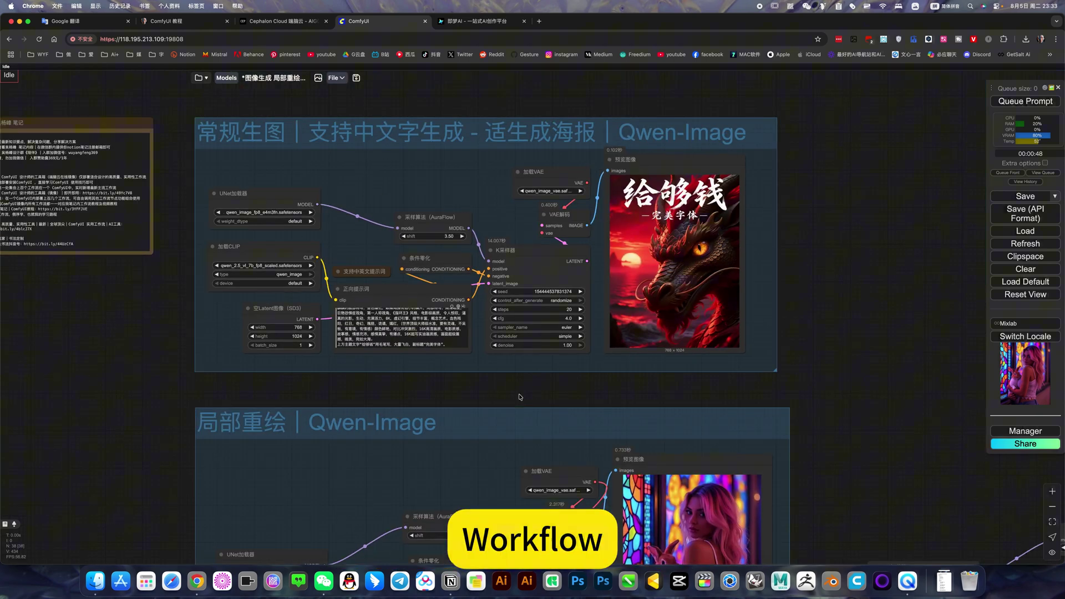
scroll(521, 397, "down", 3)
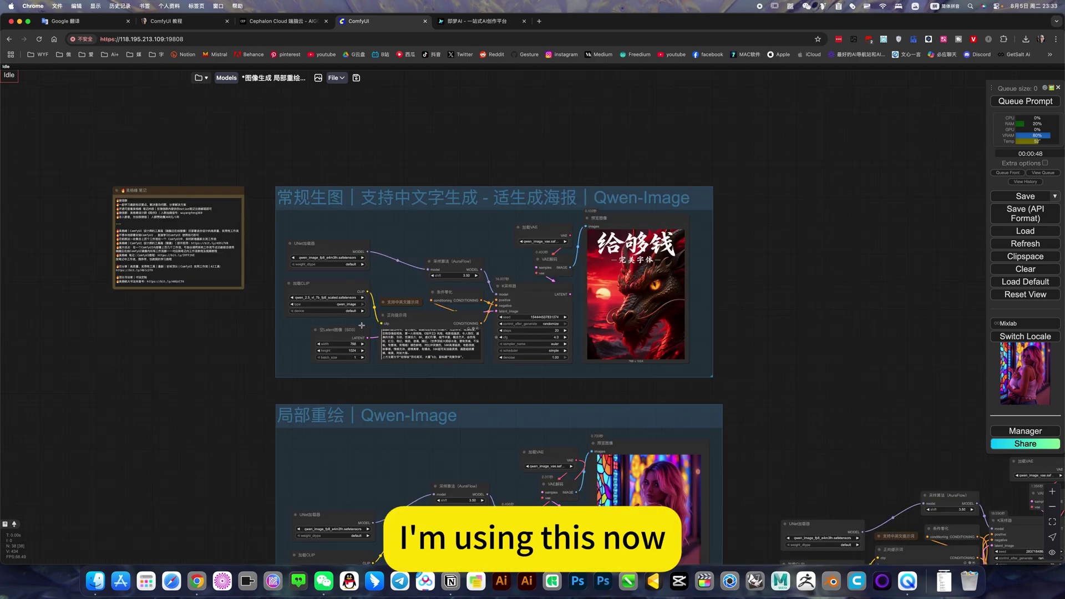
Show the ComfyUI mirror among the popular apps on the Cephalon Cloud AIGC page, and return to the ComfyUI workflow
left_click(269, 22)
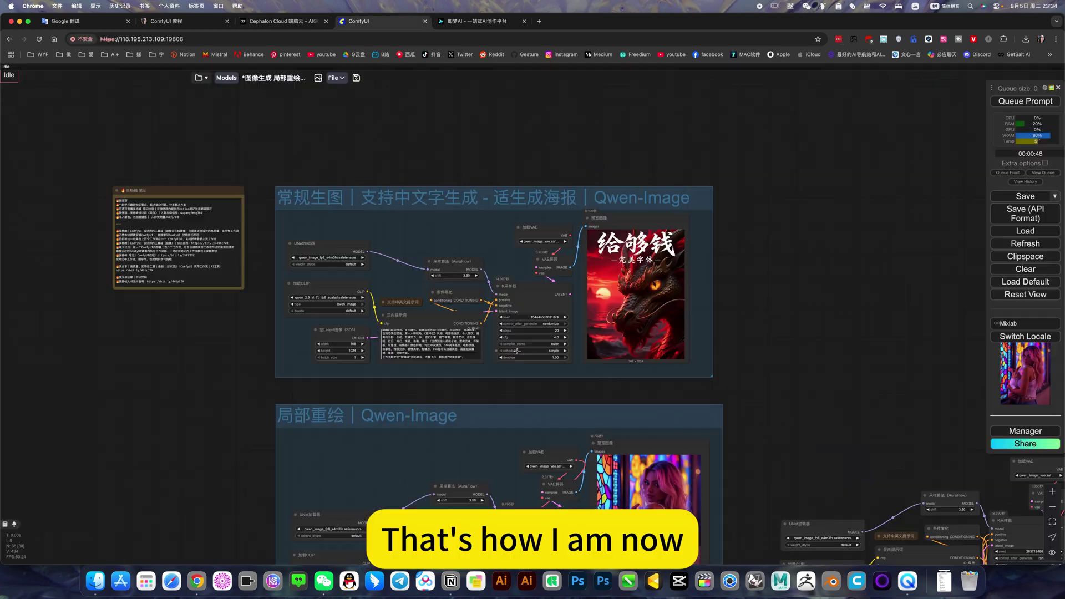
left_click(470, 390)
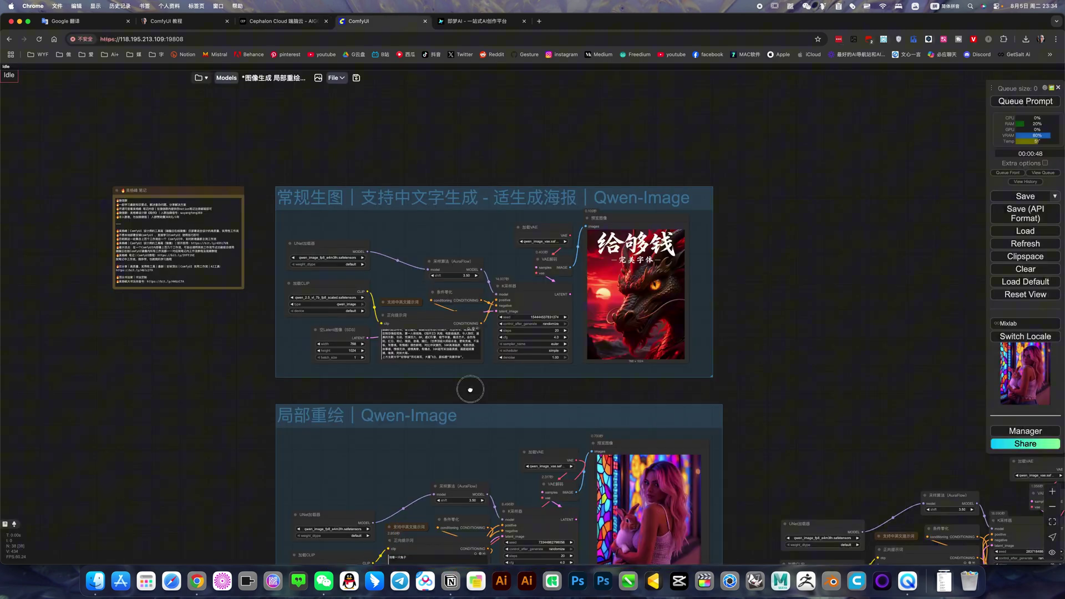
left_click_drag(470, 390, 493, 345)
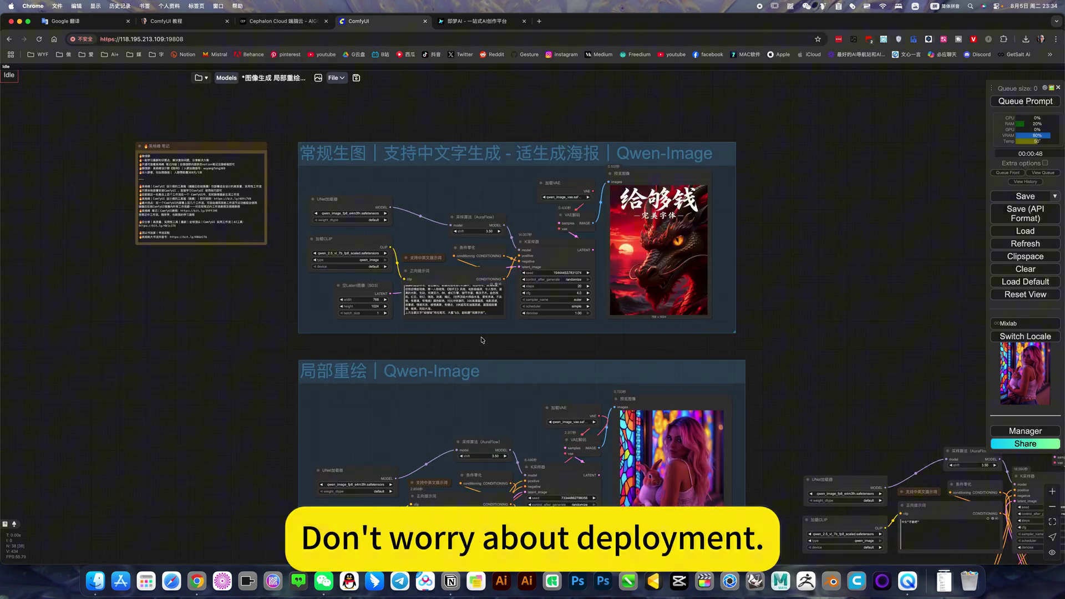
Open the saved-workflows list, expand the author's folder, and browse its image category (图像类)
left_click(198, 78)
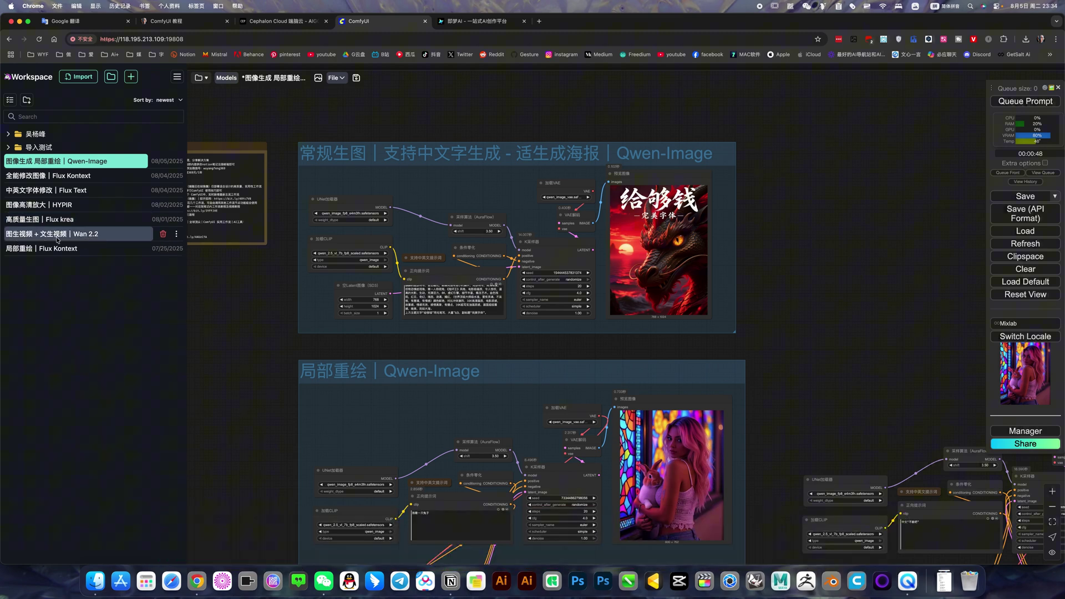
left_click(10, 133)
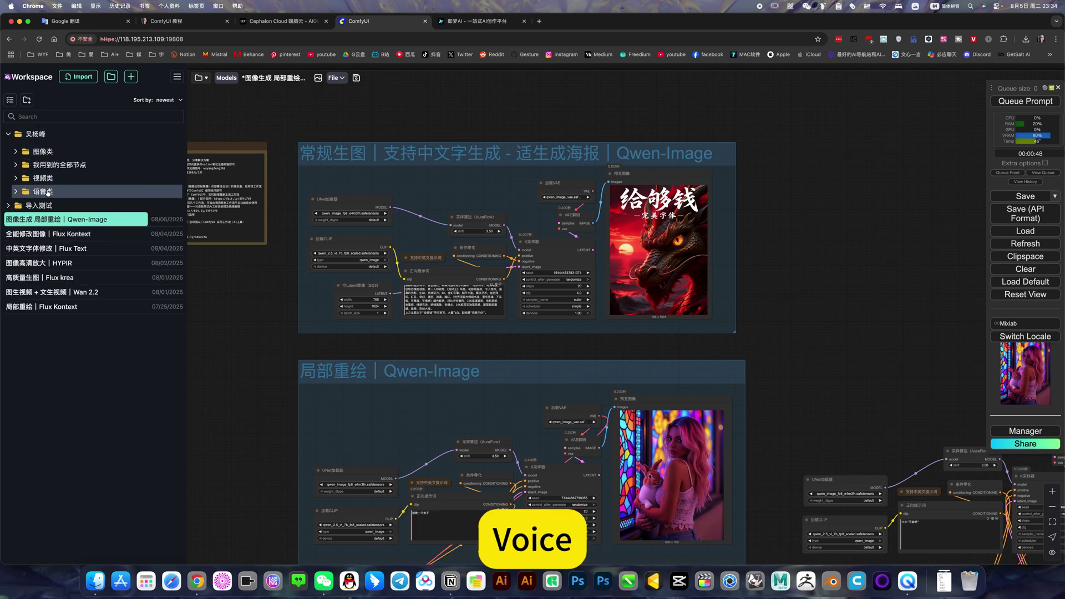
left_click(43, 151)
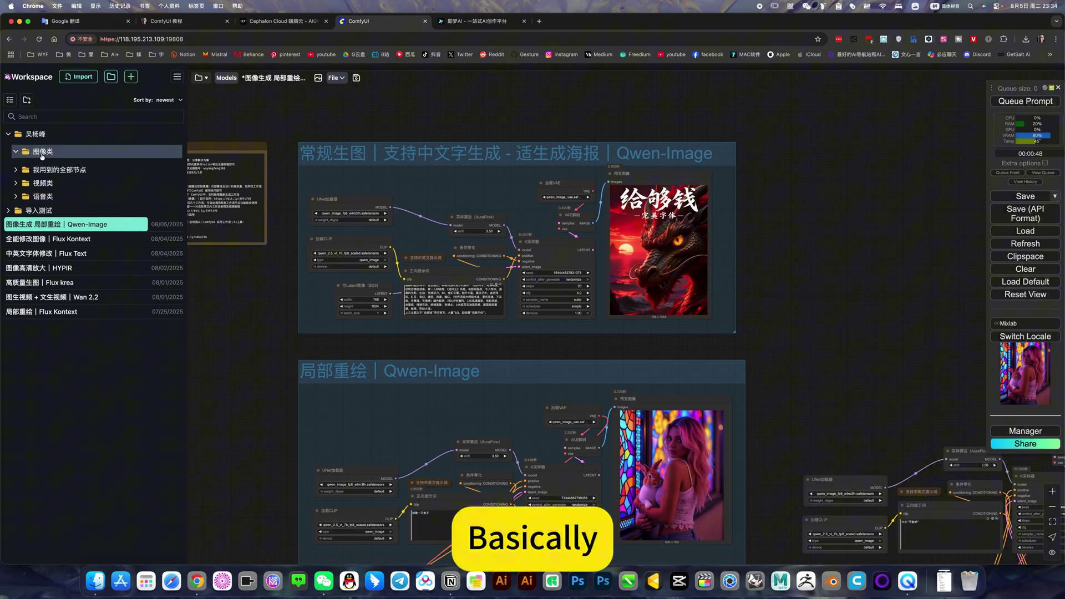
left_click(42, 155)
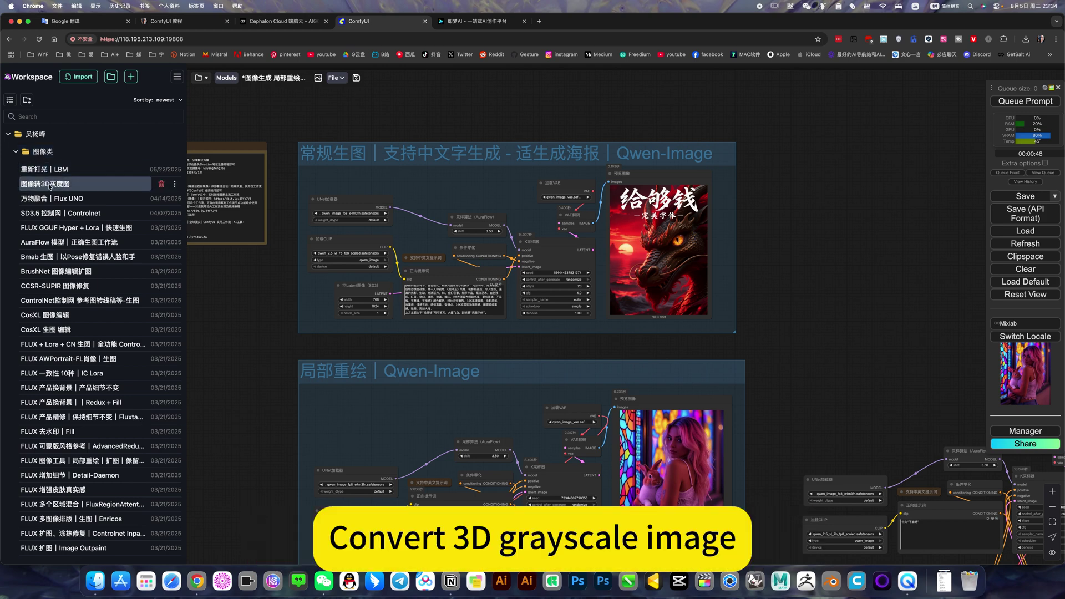
scroll(83, 402, "down", 5)
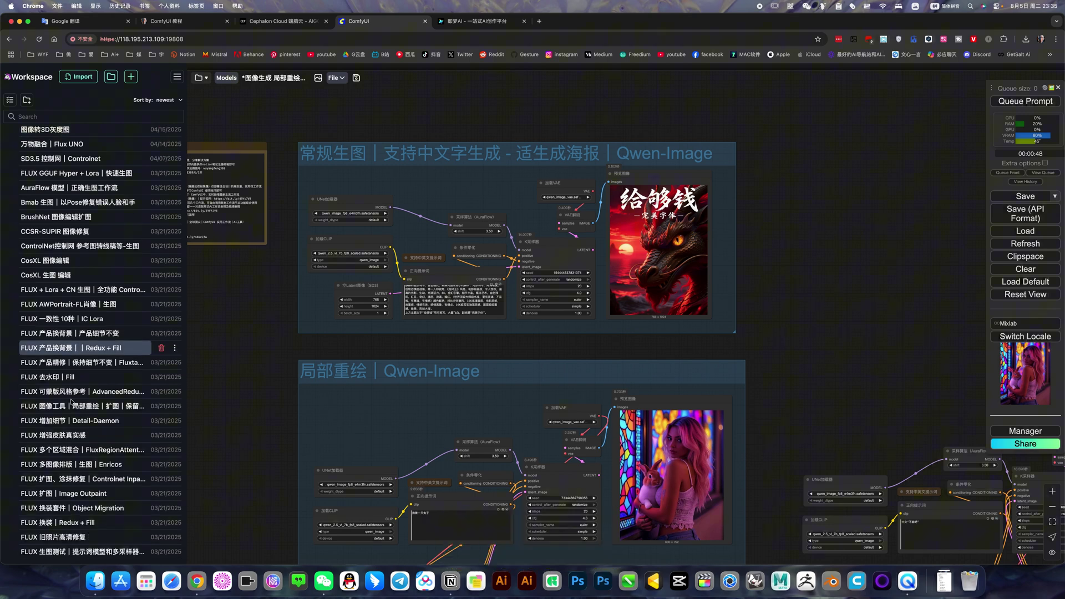
scroll(82, 459, "down", 3)
scroll(83, 456, "up", 1)
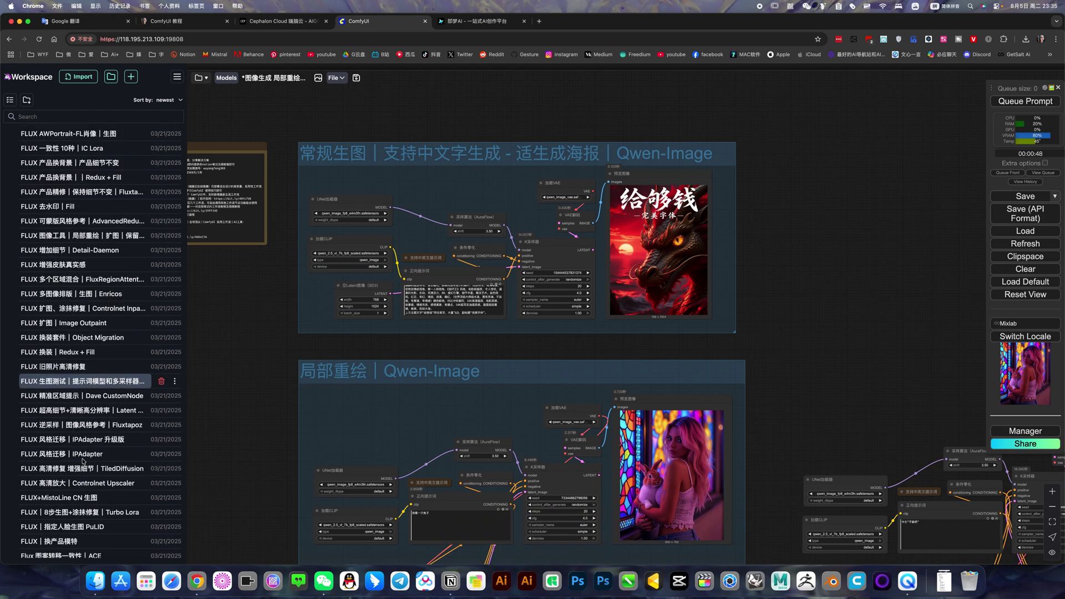
scroll(76, 392, "up", 8)
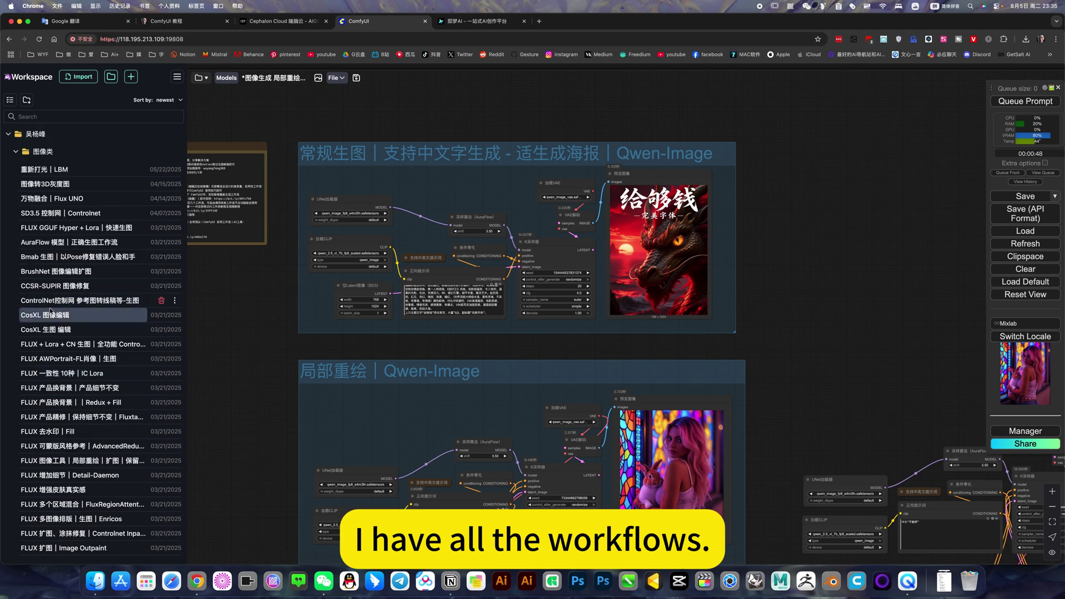
Browse the video (视频类) and voice (语音类) workflow categories, collapse them, and close the saved-workflows list
left_click(16, 151)
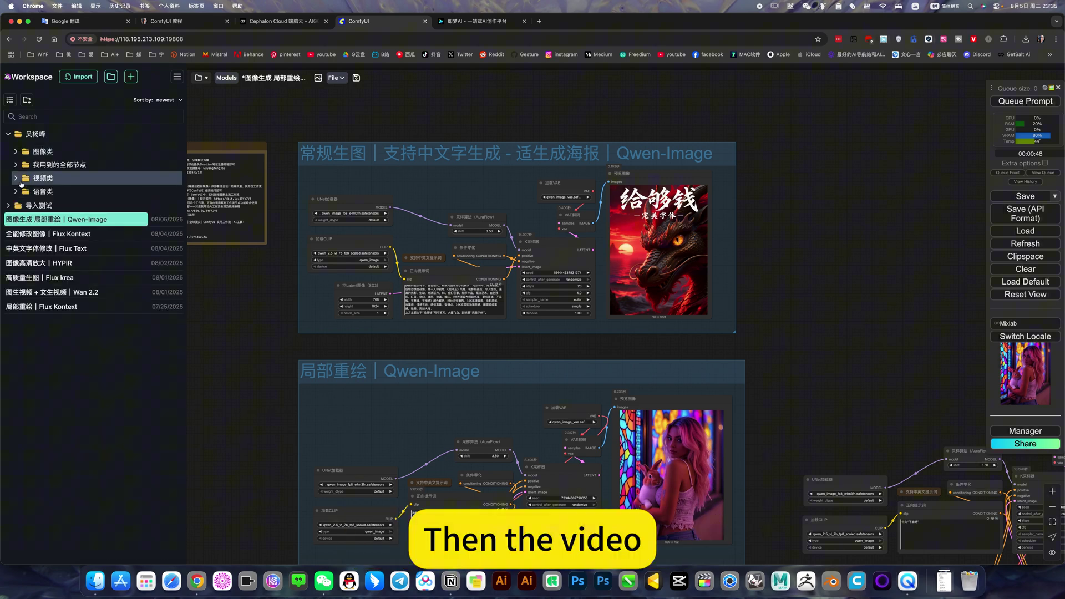
left_click(22, 180)
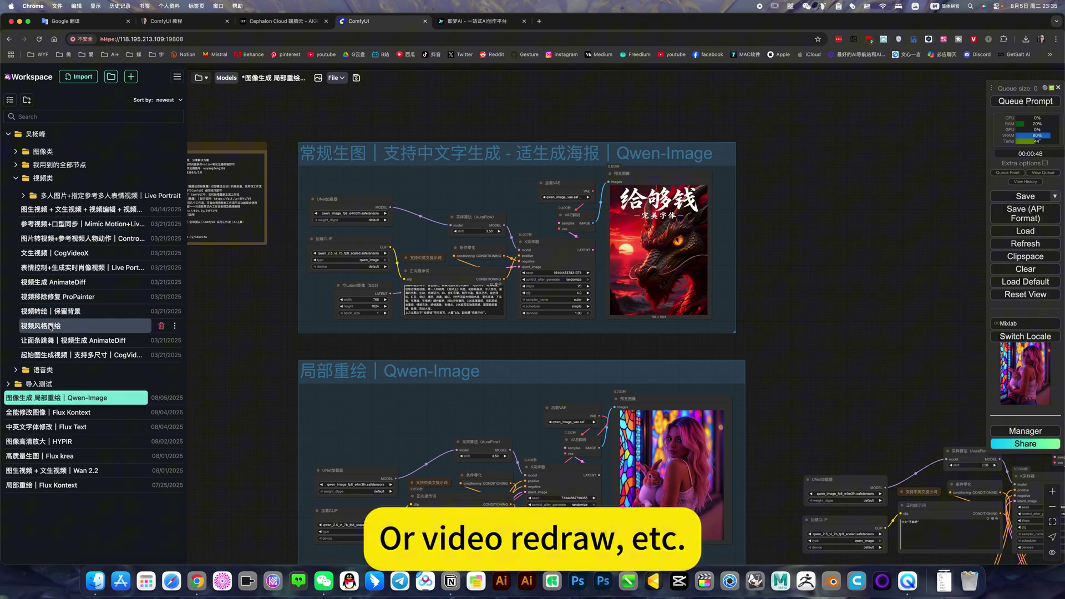
left_click(17, 178)
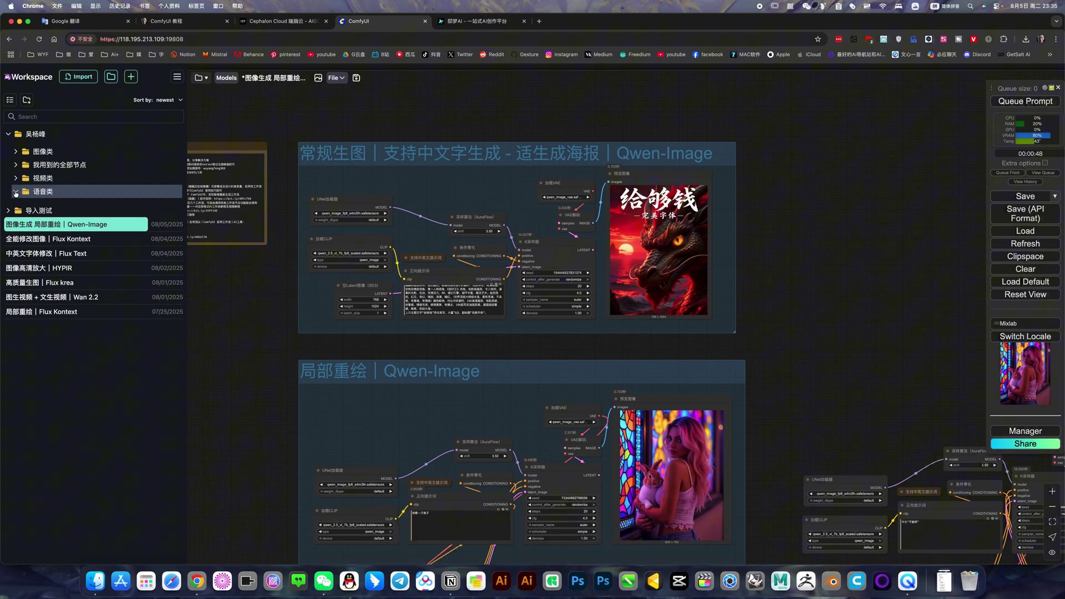
left_click(22, 192)
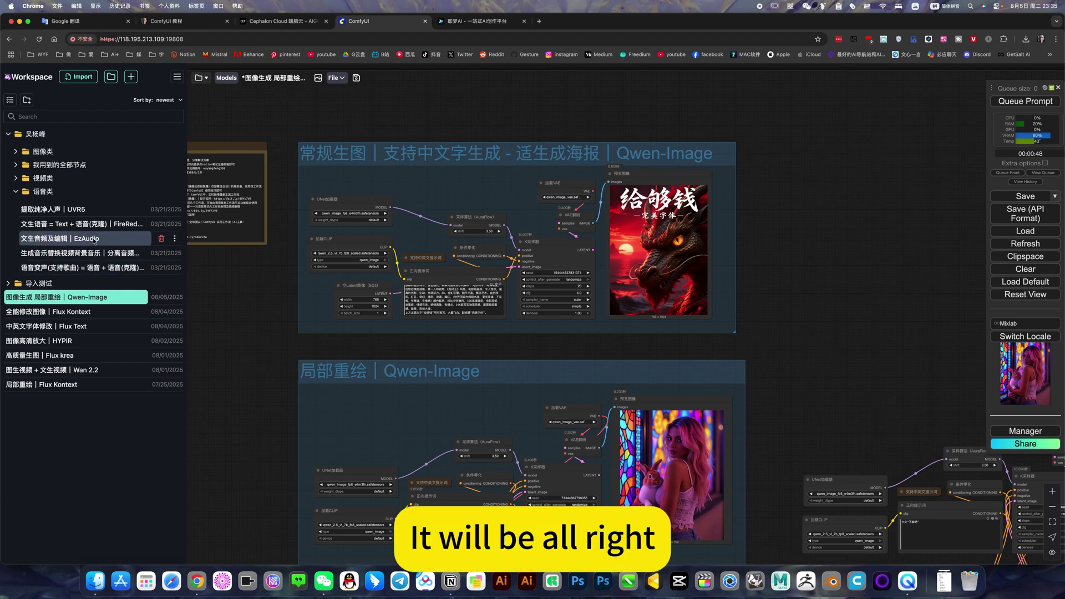
left_click(22, 195)
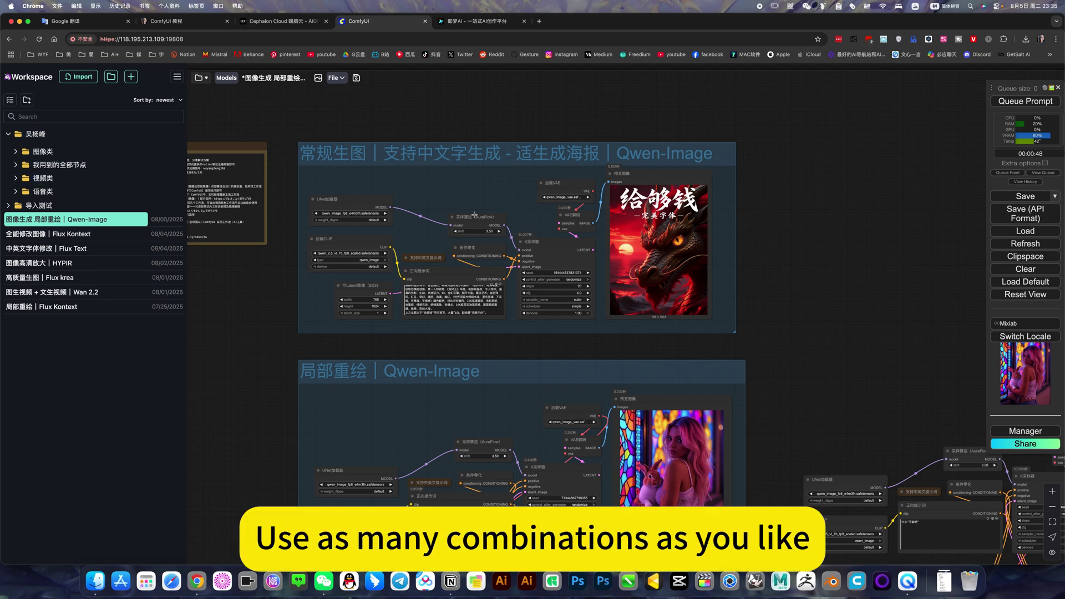
left_click(255, 328)
Review the two Qwen-Image groups, and switch back to the Cephalon Cloud AIGC page to view its popular apps
left_click_drag(789, 333, 756, 319)
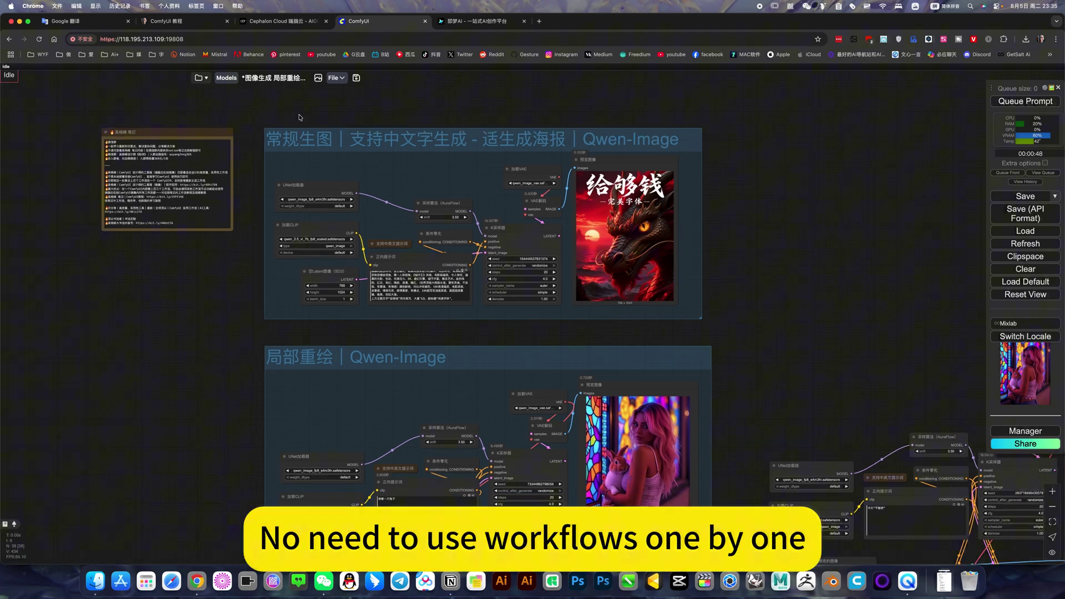
scroll(299, 117, "right", 2)
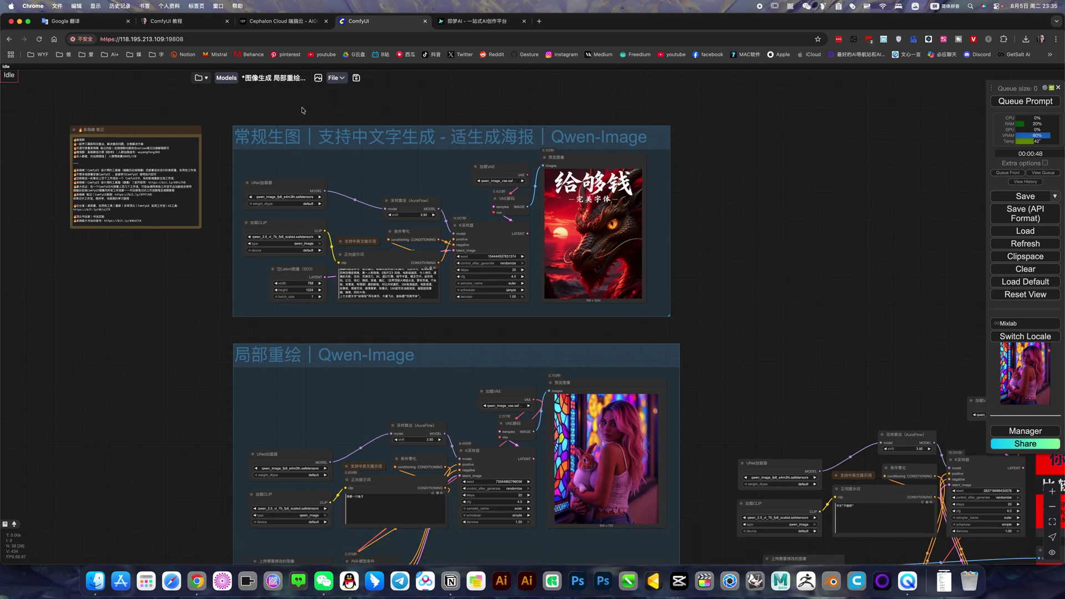
scroll(294, 102, "down", 1)
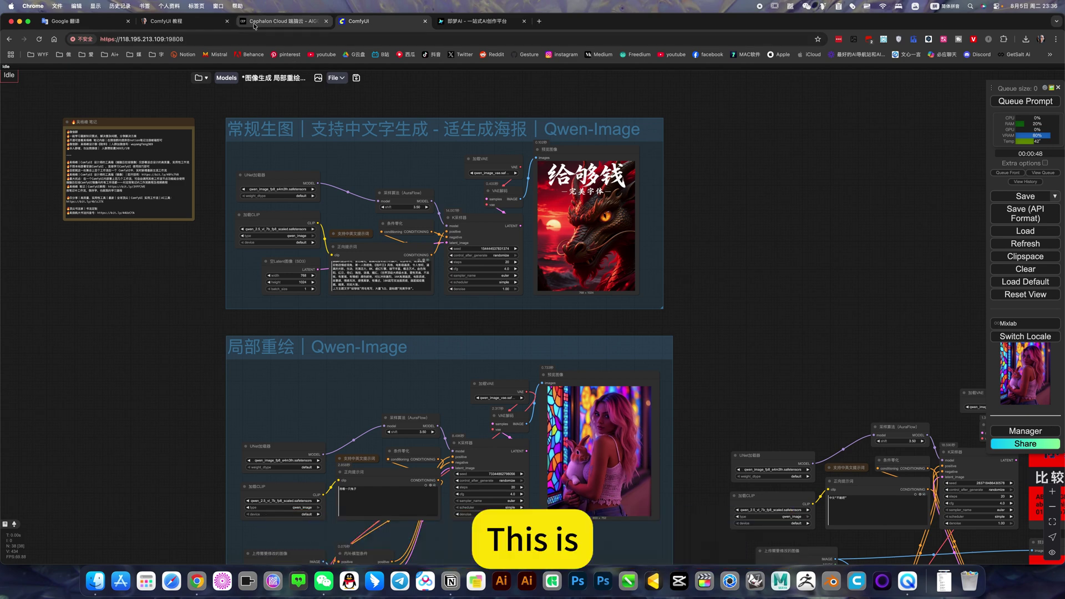
left_click(281, 22)
mouse_move(267, 295)
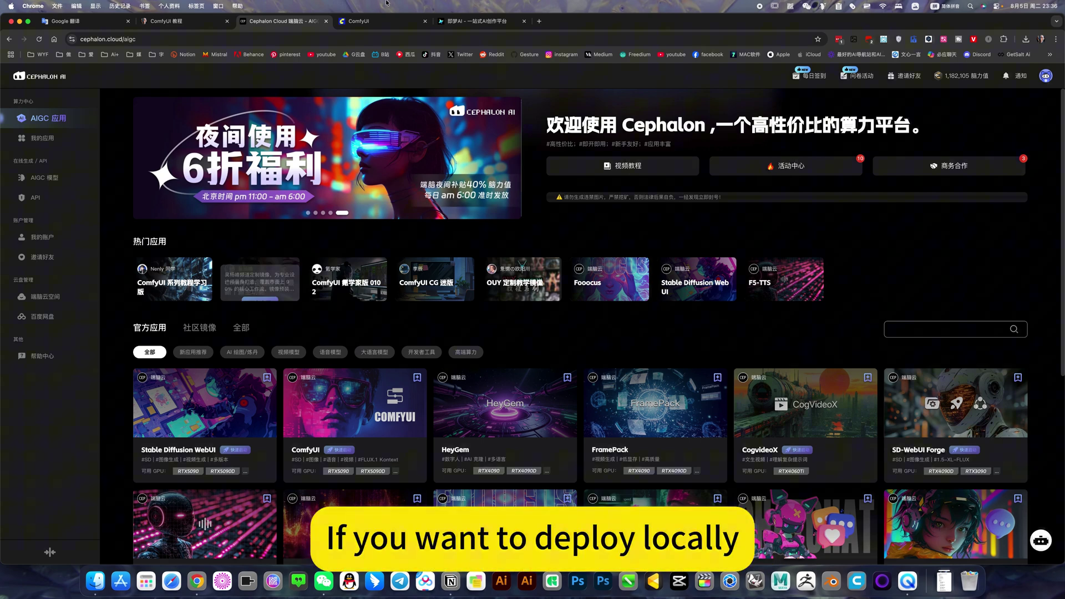
Switch to the Notion notes and open the ComfyUI 教程 page at its workflow section
left_click(182, 21)
scroll(81, 383, "up", 5)
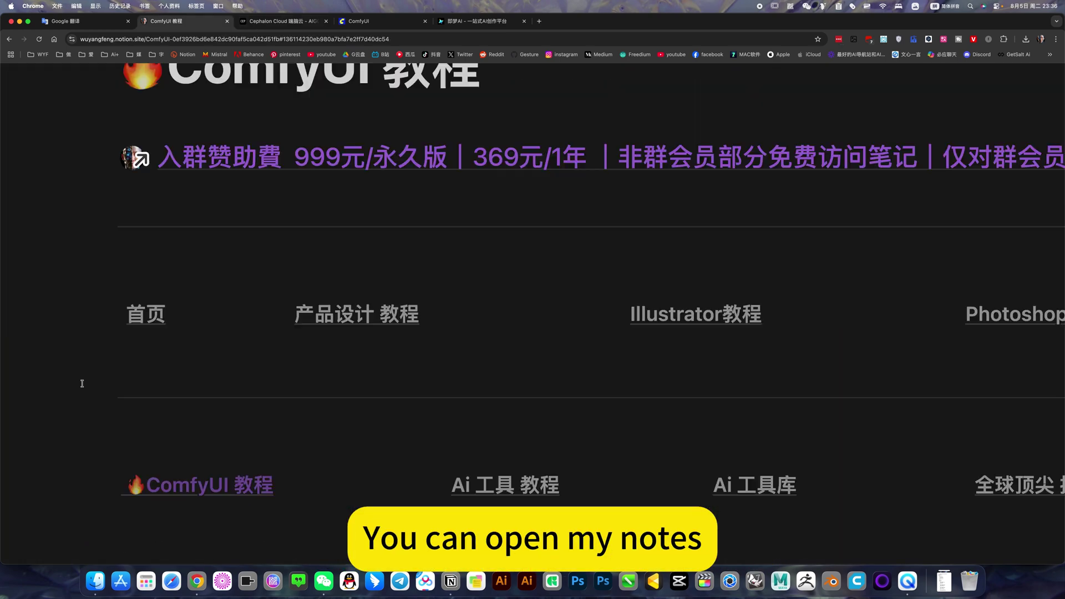
left_click(219, 492)
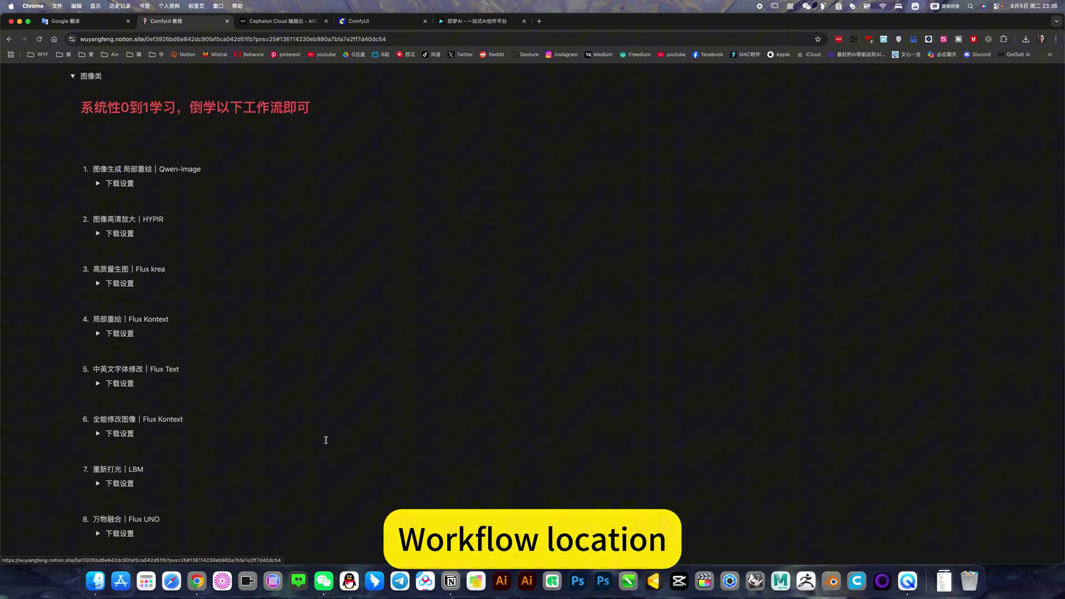
scroll(139, 274, "up", 3)
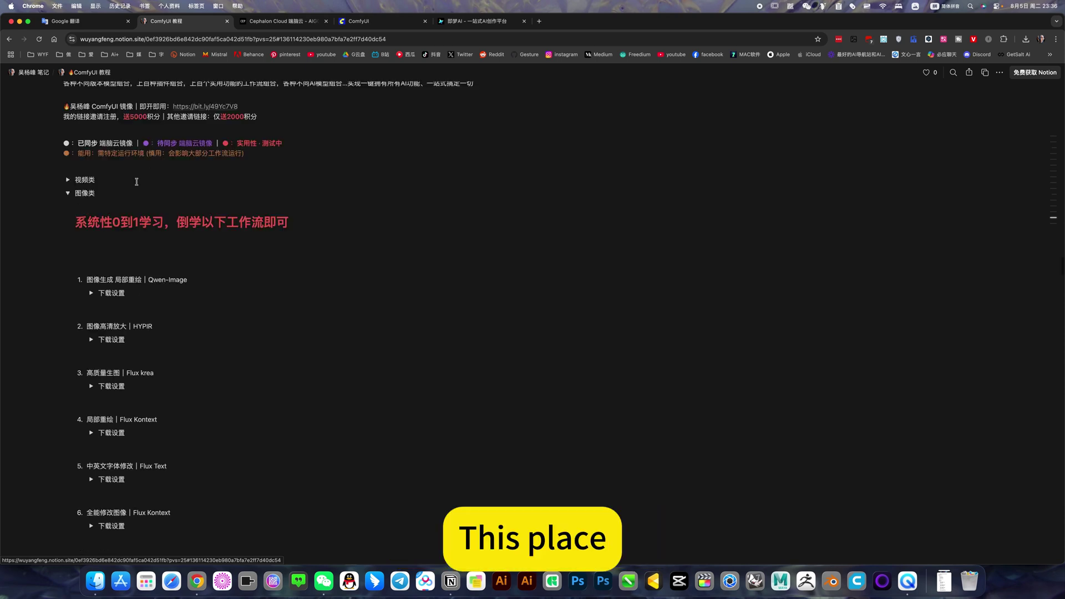
Collapse and re-expand the 图像类 list, and expand the download settings (下载设置) of the 图像生成 局部重绘｜Qwen-Image entry
left_click(69, 190)
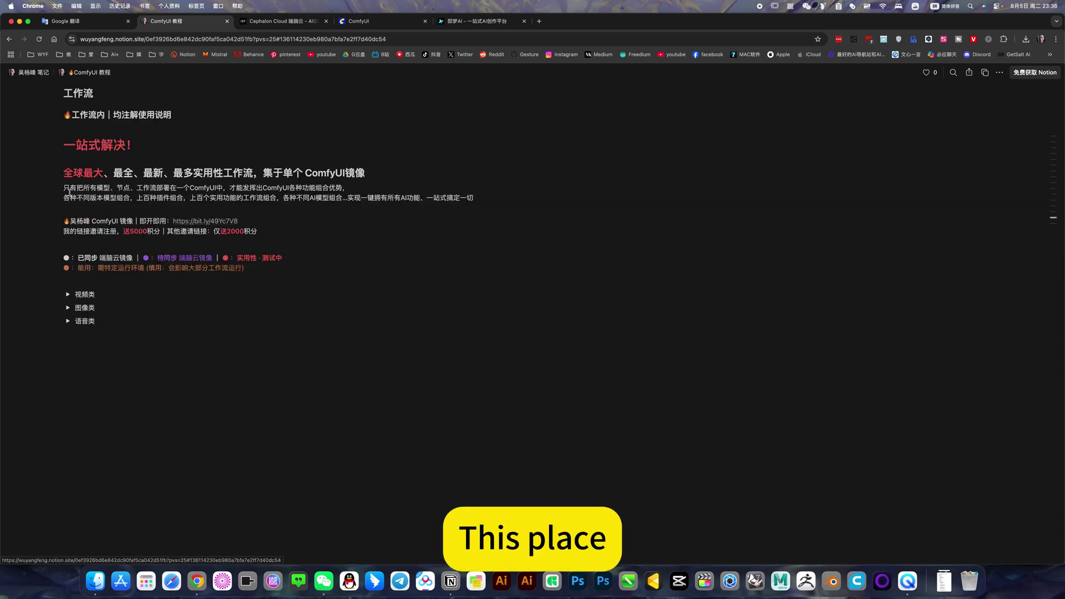
left_click(68, 308)
scroll(78, 244, "down", 2)
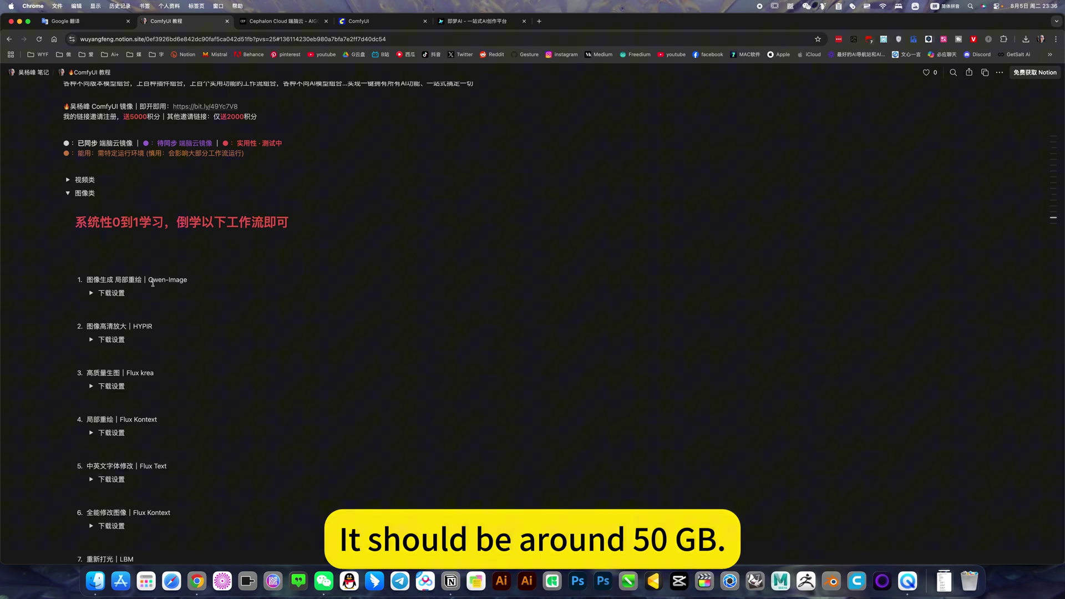
left_click(91, 293)
scroll(108, 305, "down", 3)
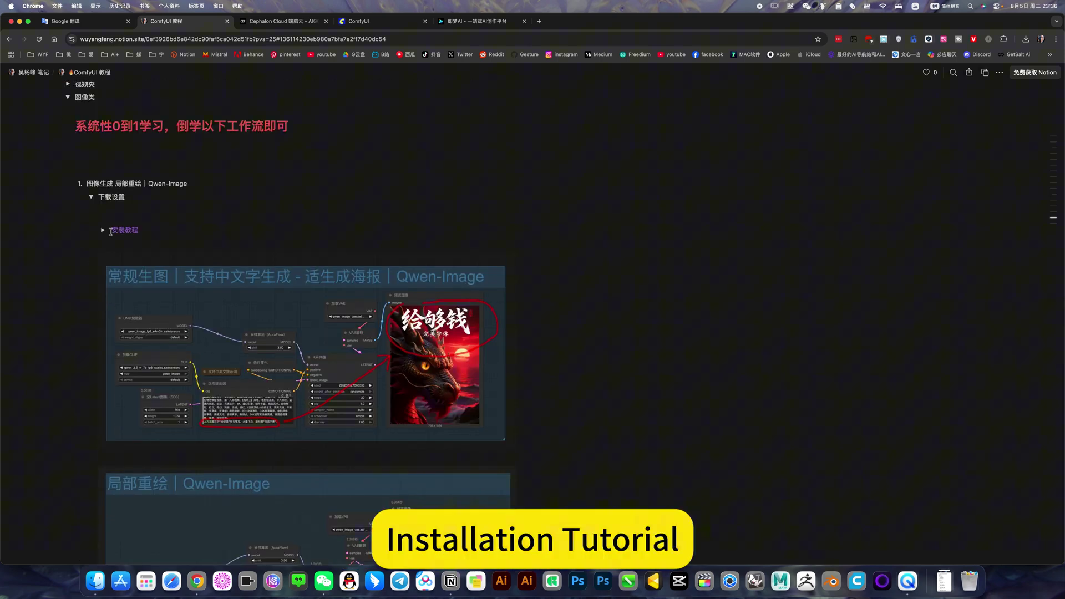
Expand the installation tutorial (安装教程), and read the download and folder instructions for the original and FP8/FP16 models
left_click(103, 230)
scroll(97, 242, "down", 3)
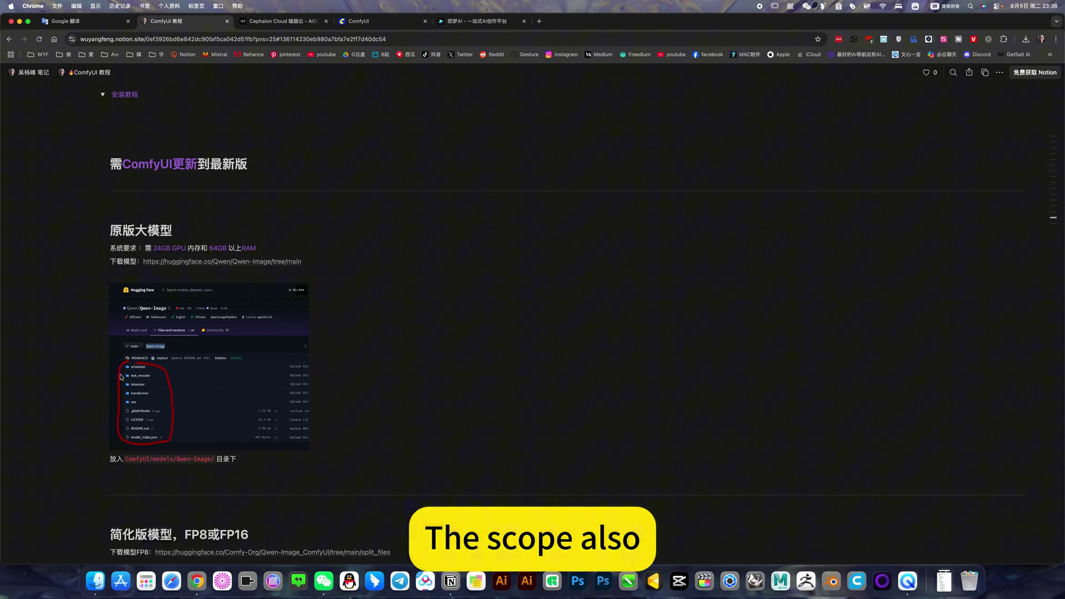
scroll(137, 459, "down", 5)
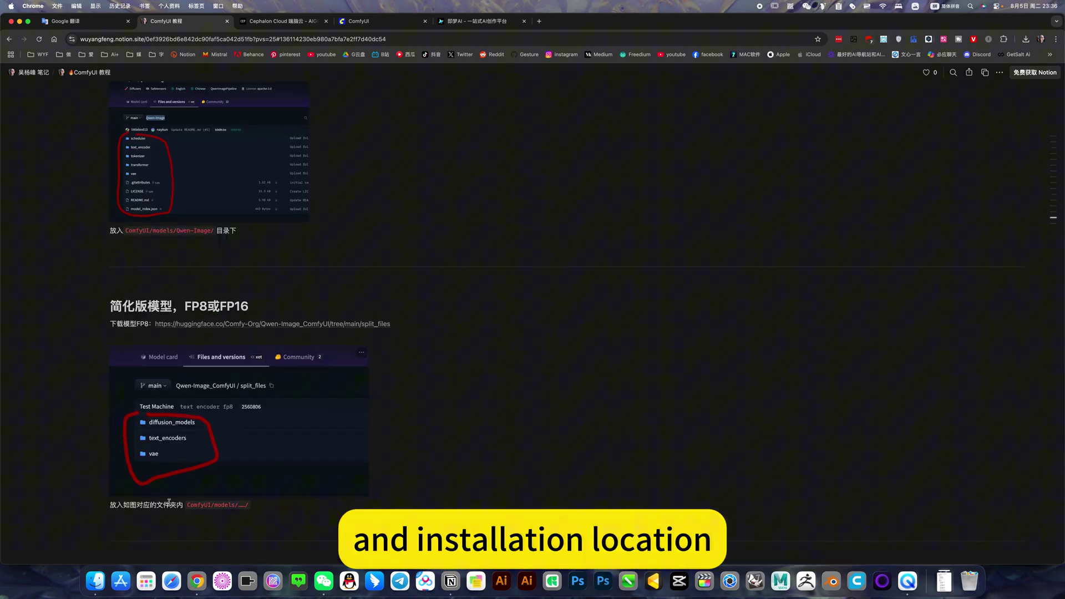
Read the rest of the Qwen-Image installation notes, from the FP8/FP16 model folders and example workflows to the downloadable 图像生成 局部重绘｜Qwen-Image.json file
scroll(189, 443, "down", 4)
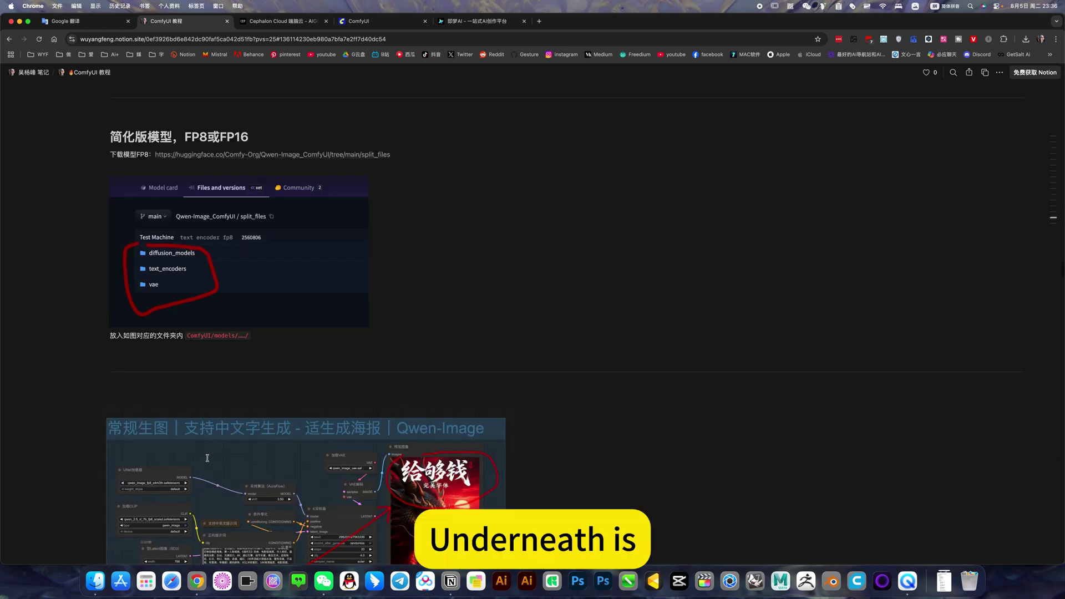
scroll(207, 457, "down", 3)
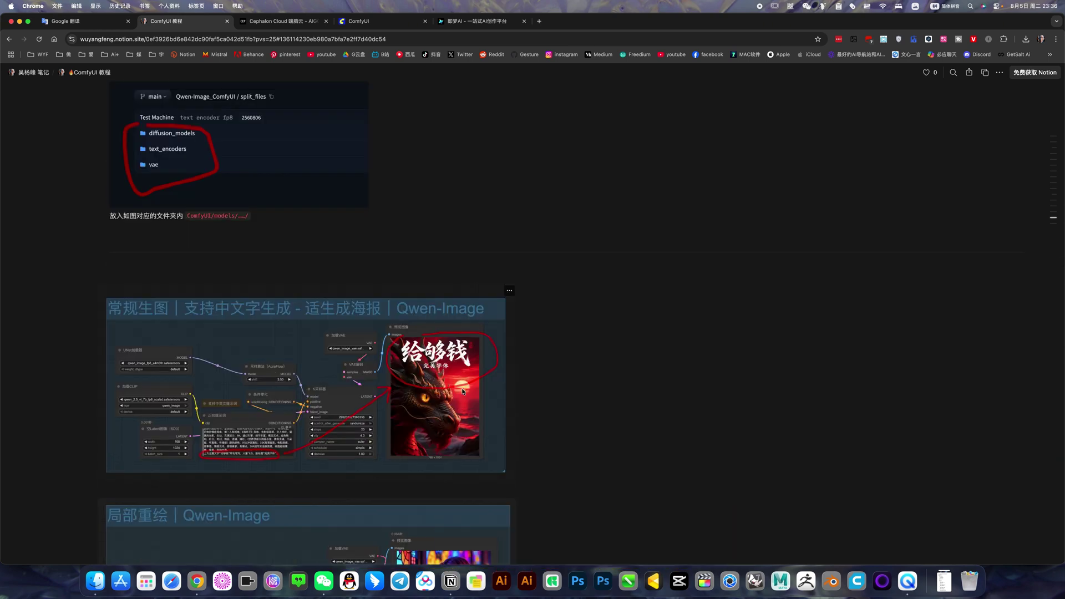
scroll(463, 392, "down", 7)
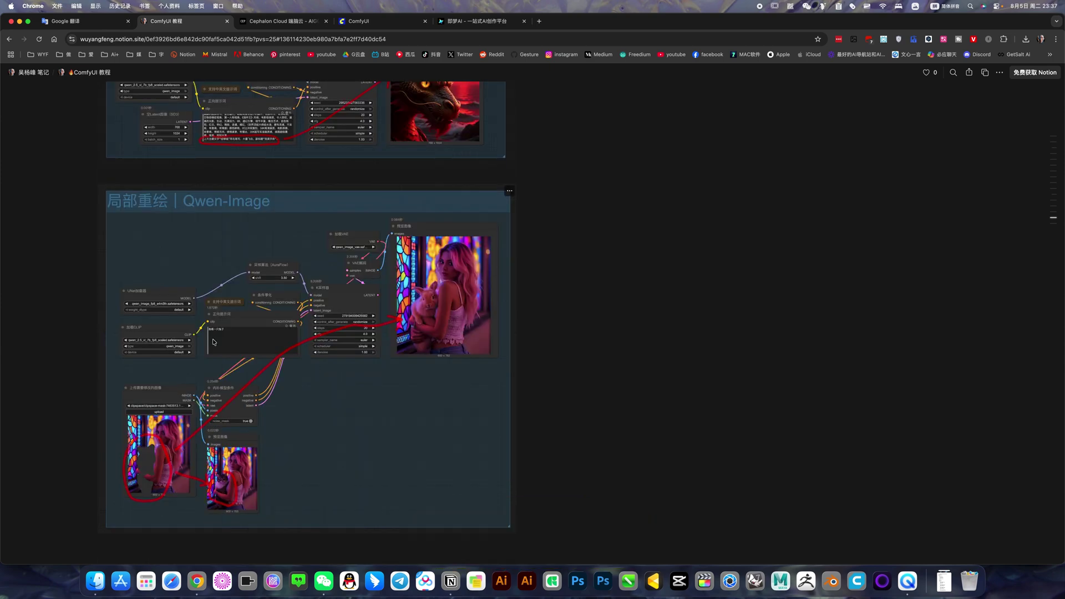
scroll(161, 383, "down", 5)
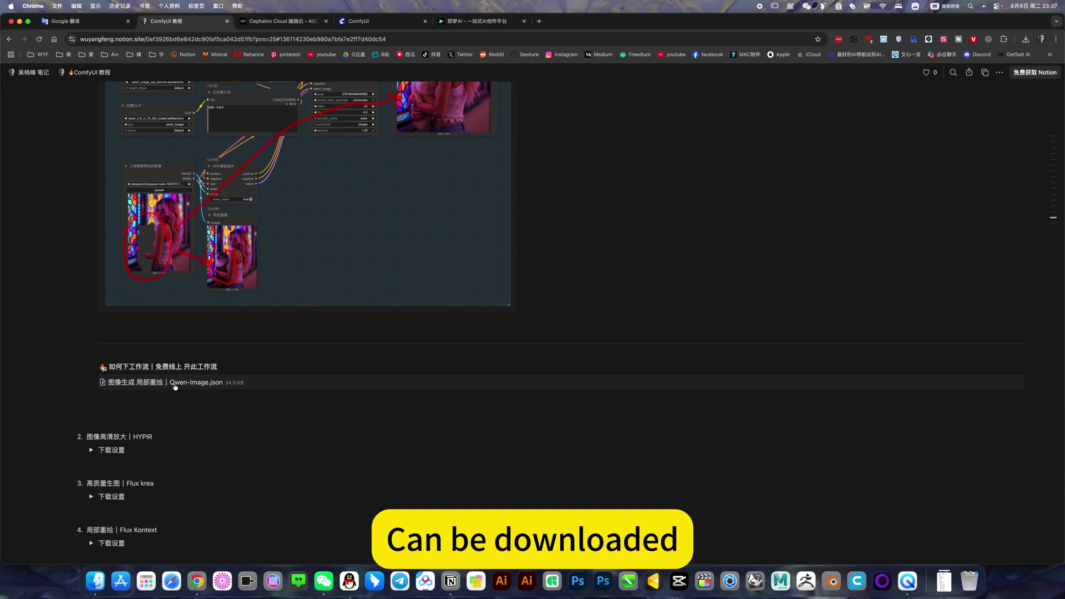
Collapse the download settings (下载设置) of the Qwen-Image entry and the 图像类 list
scroll(178, 389, "up", 20)
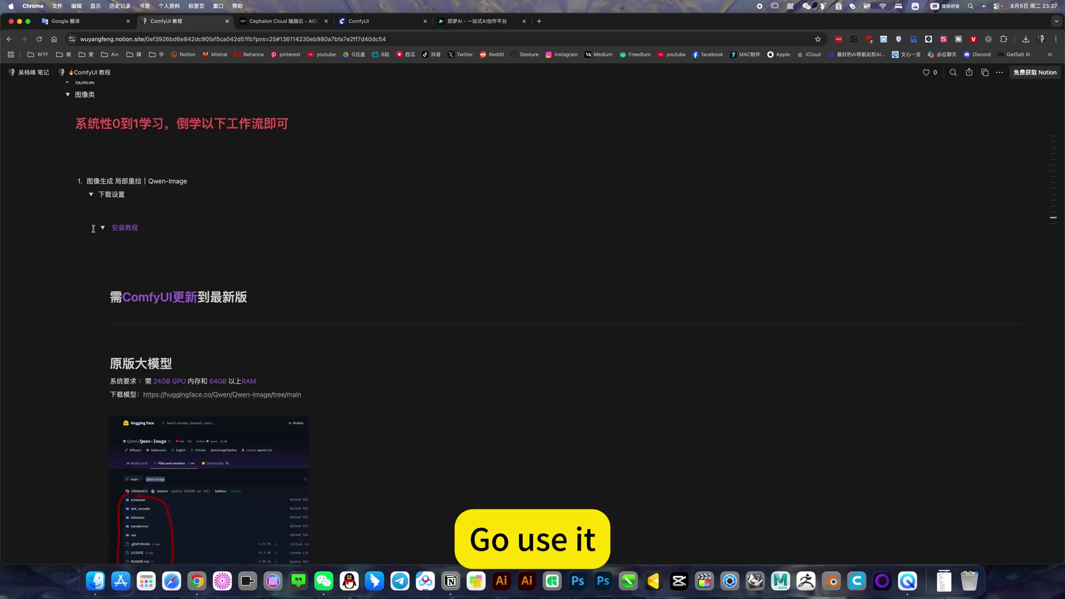
left_click(91, 195)
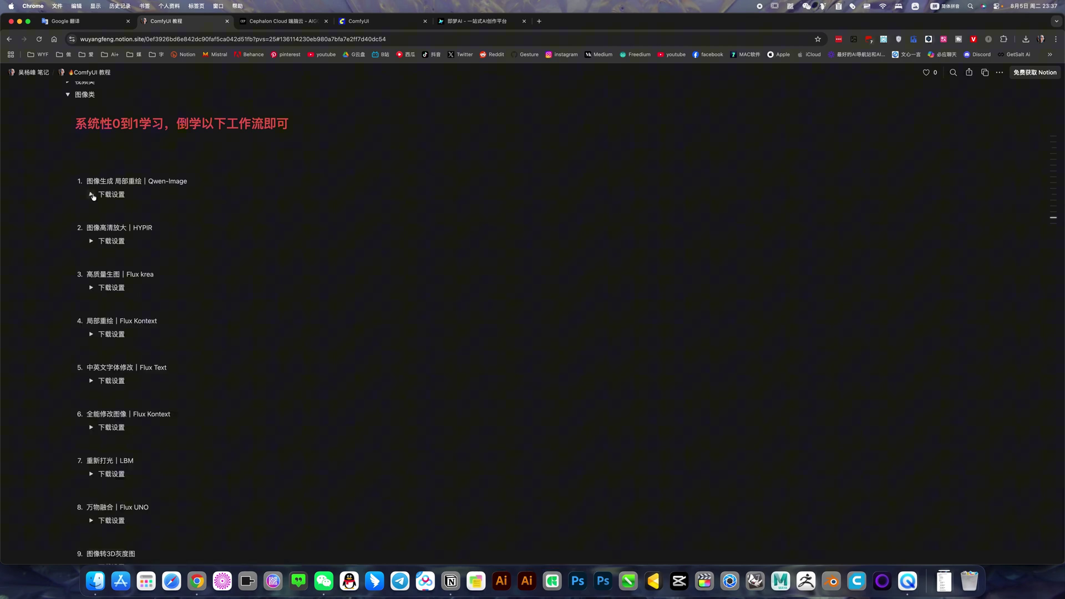
scroll(93, 197, "up", 3)
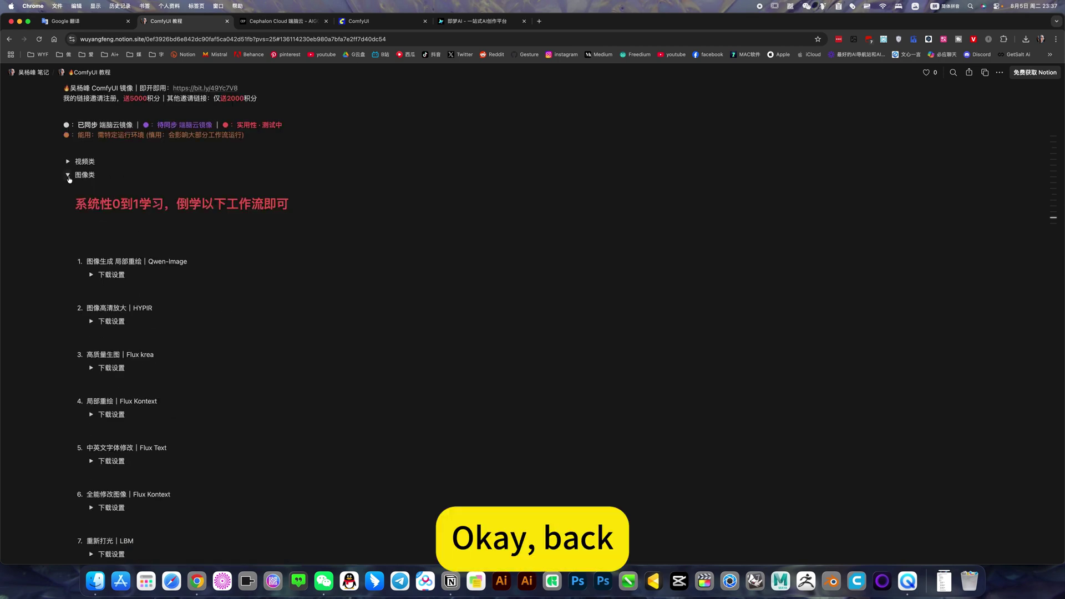
left_click(67, 174)
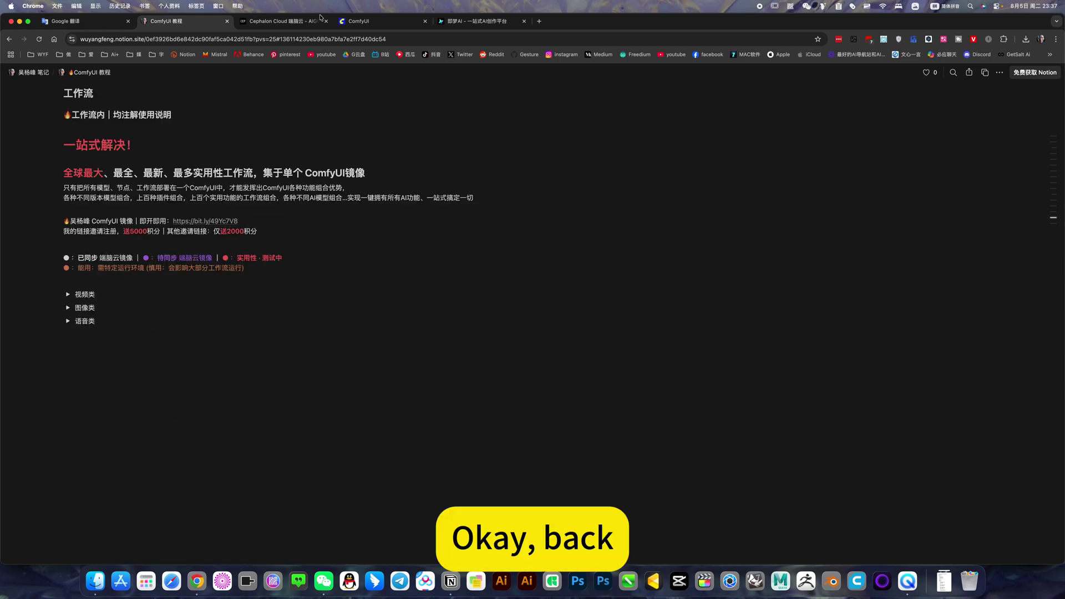
Switch to the ComfyUI workflow and take a close look at the generated dragon poster with the title 给够钱
left_click(385, 21)
left_click_drag(728, 300, 694, 342)
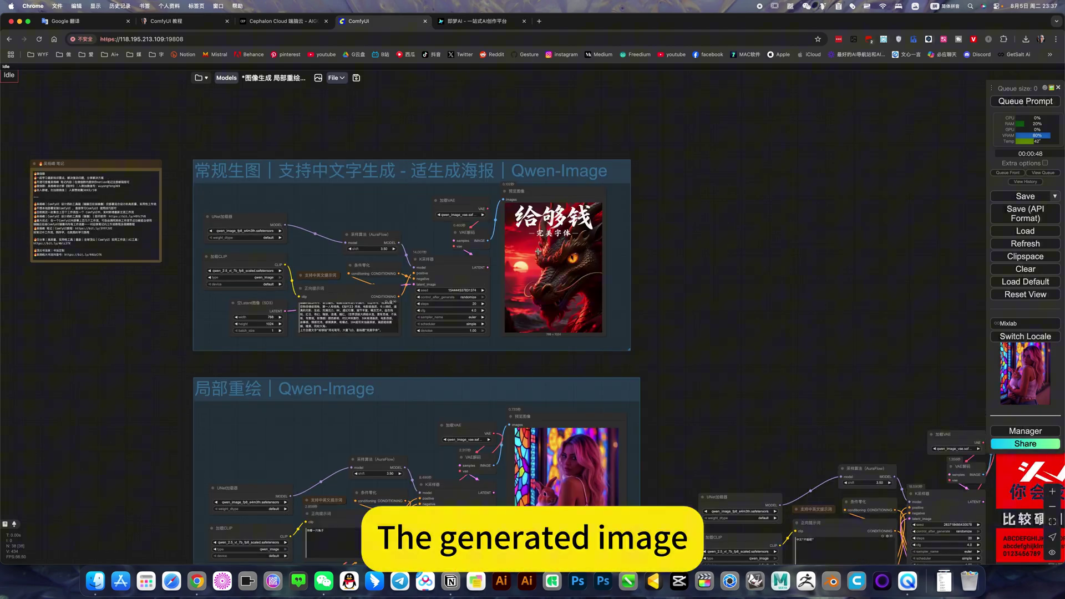
scroll(537, 251, "up", 5)
Switch to the 即梦AI site and browse its discovery gallery and prompt area for example images and prompts
left_click(464, 22)
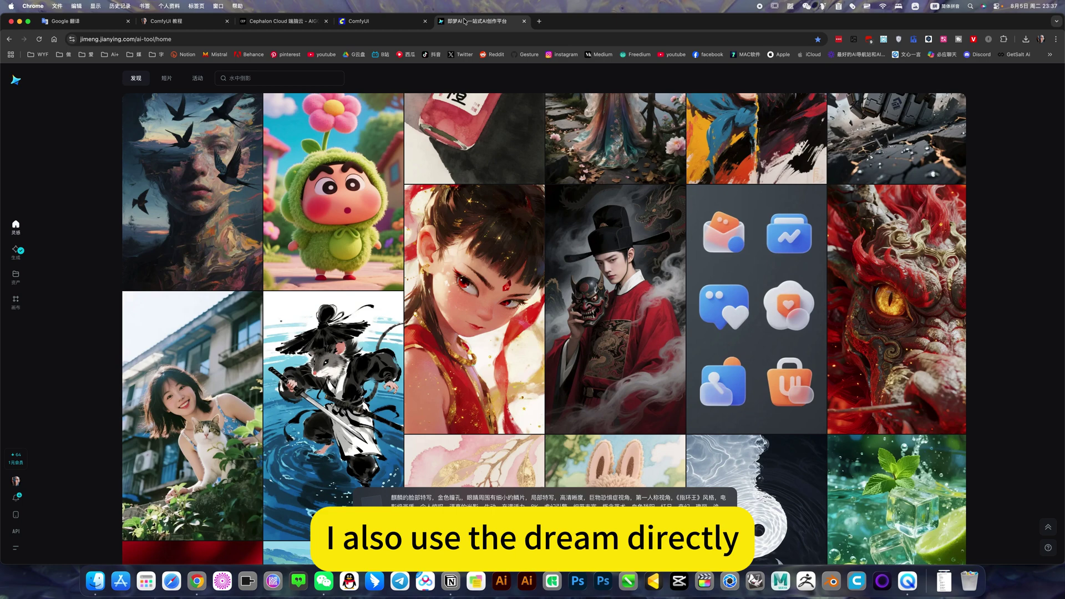
scroll(752, 316, "up", 2)
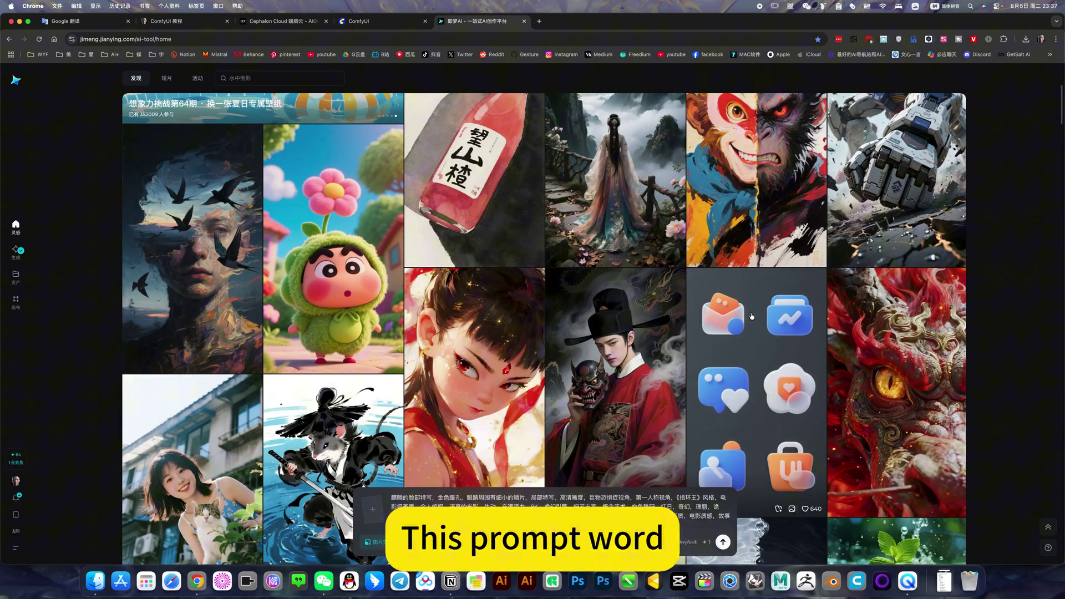
scroll(821, 361, "up", 2)
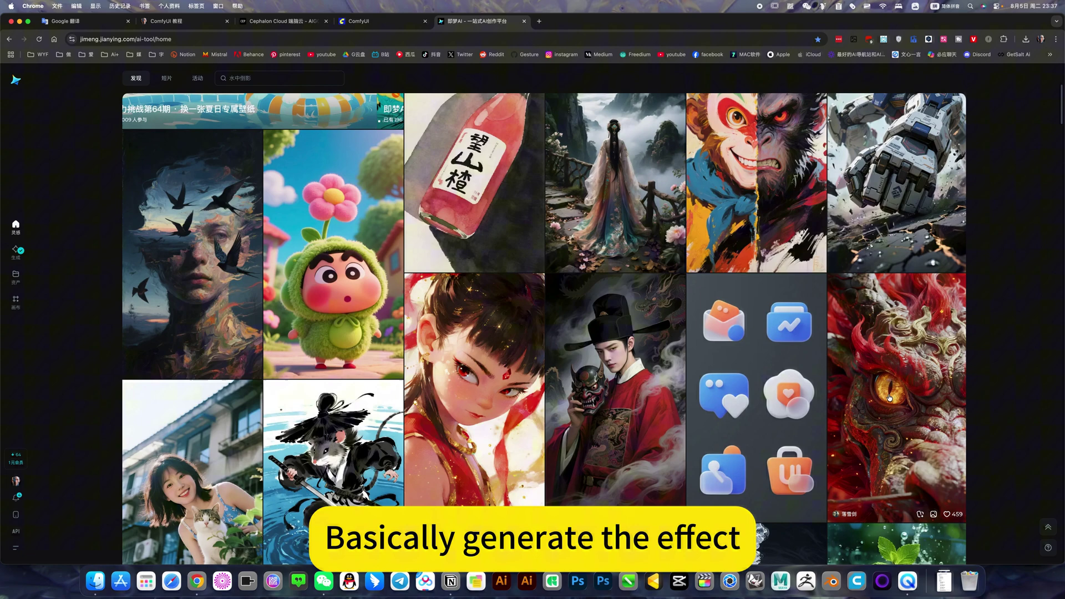
scroll(882, 398, "down", 2)
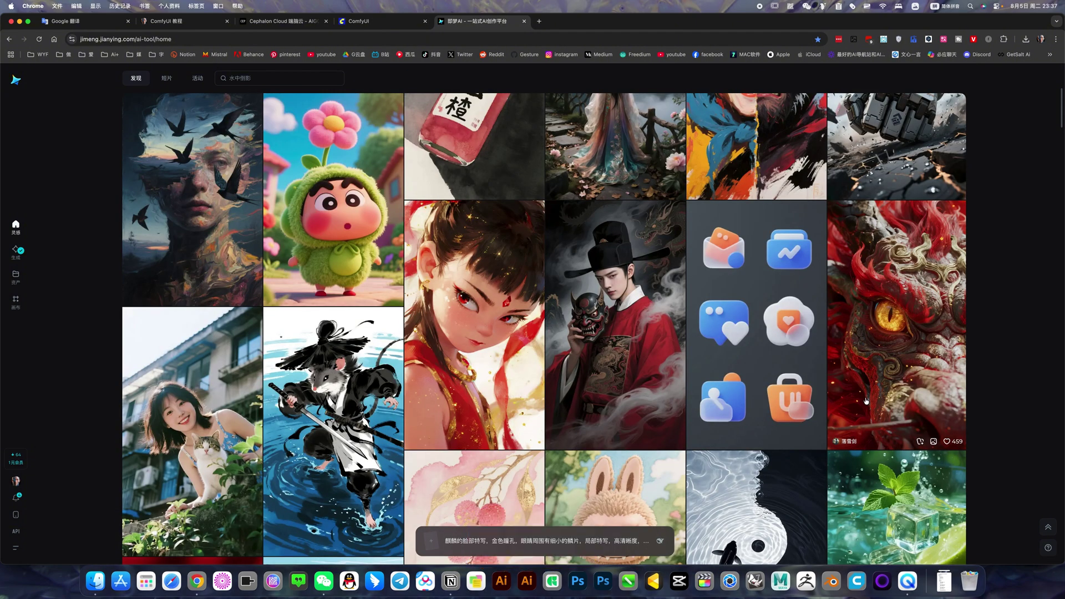
scroll(866, 400, "down", 10)
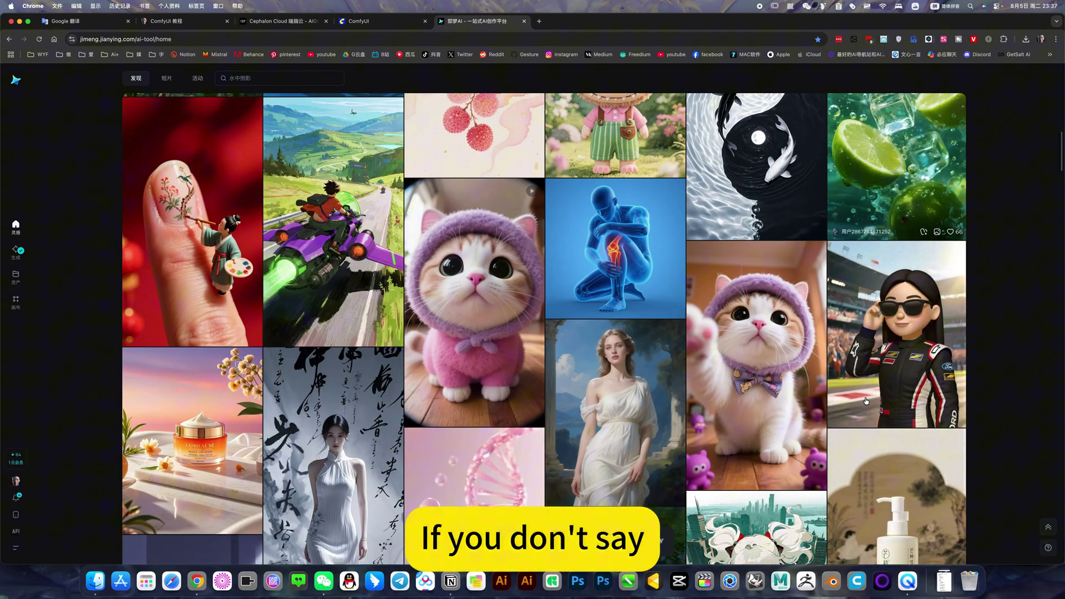
scroll(865, 400, "down", 10)
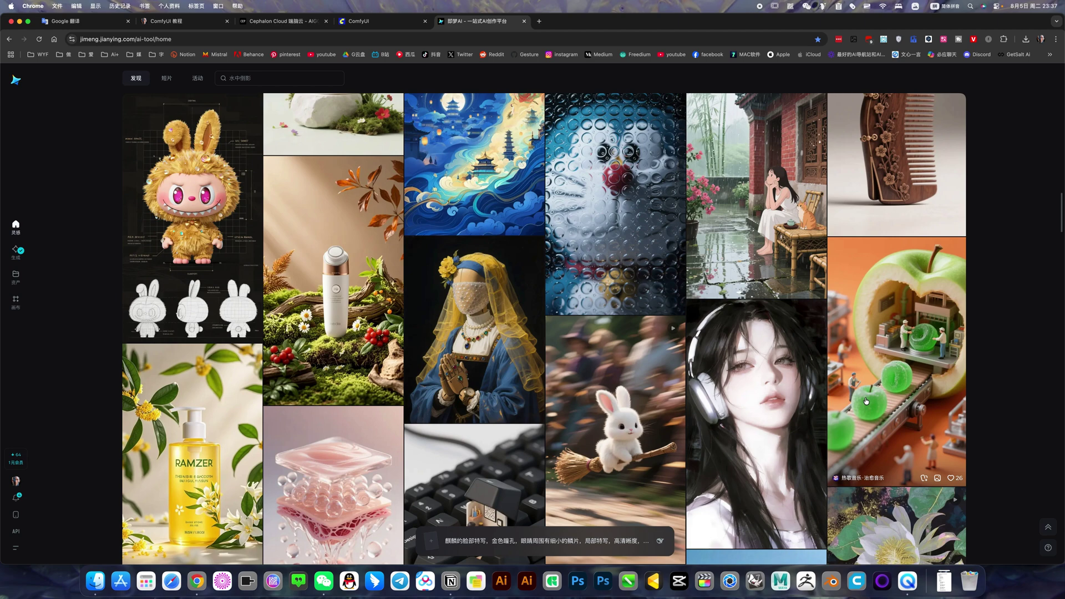
scroll(866, 401, "down", 1)
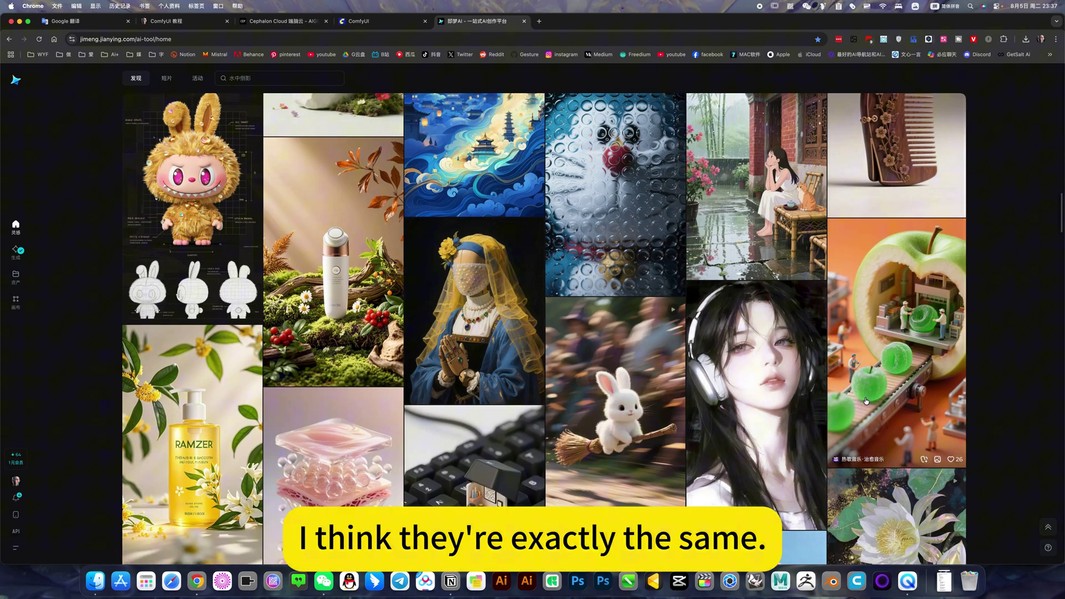
scroll(866, 401, "up", 10)
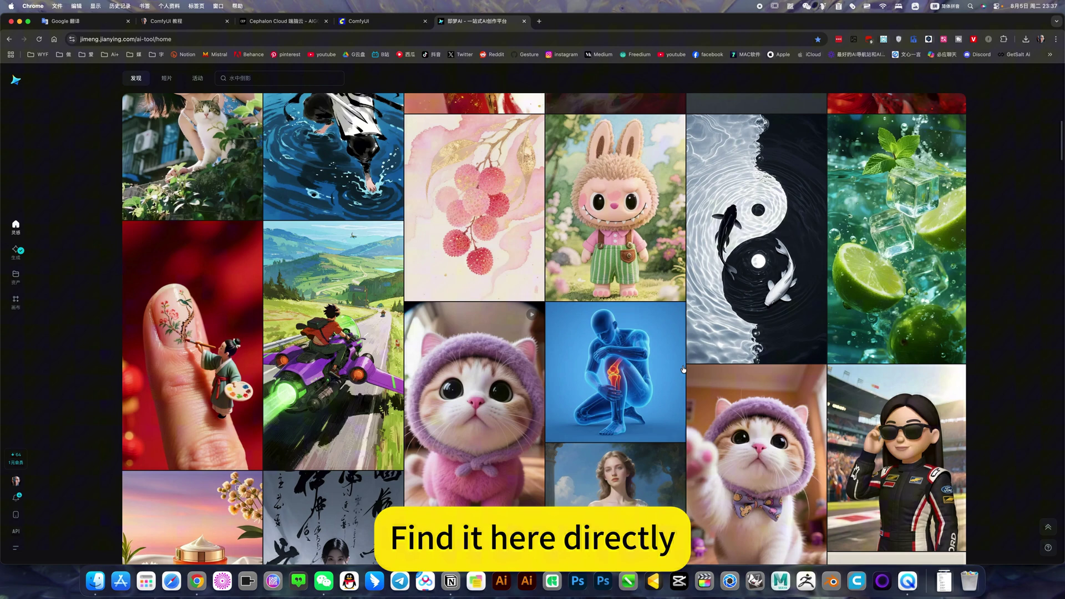
scroll(610, 361, "up", 10)
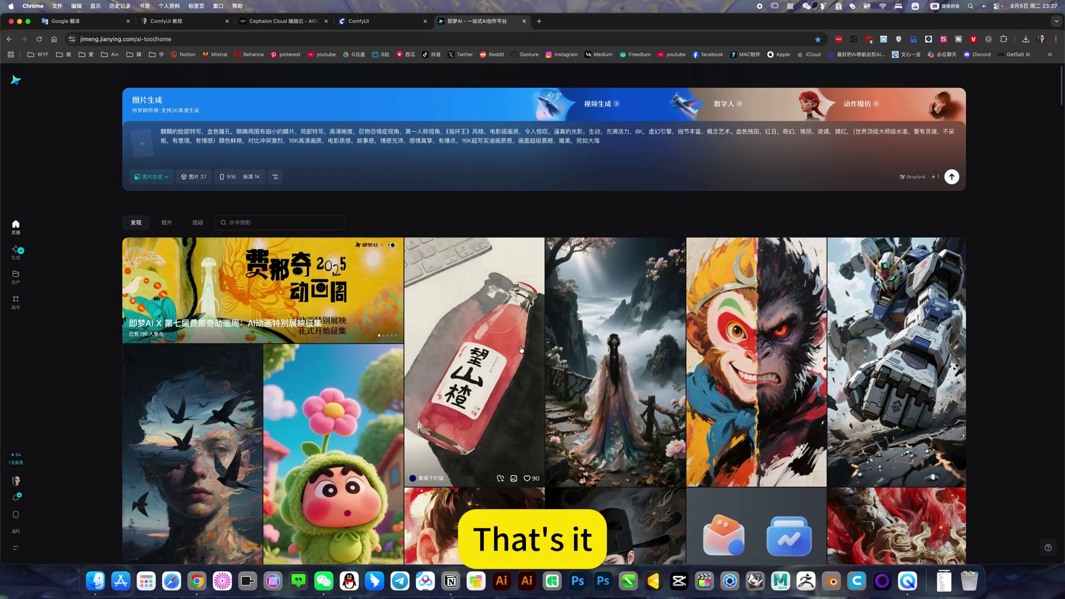
scroll(522, 349, "down", 3)
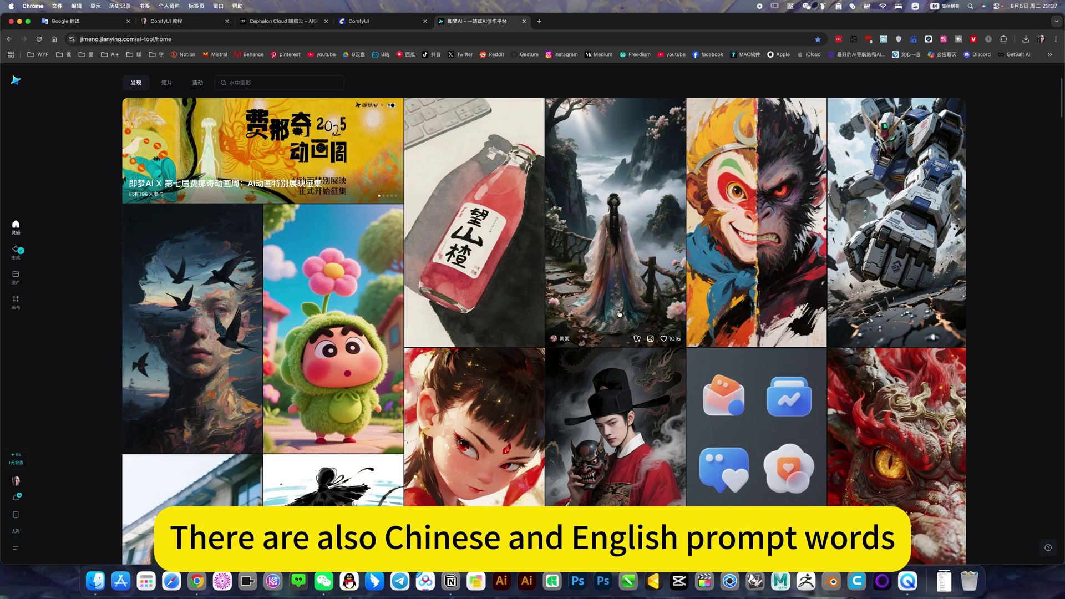
scroll(620, 314, "down", 2)
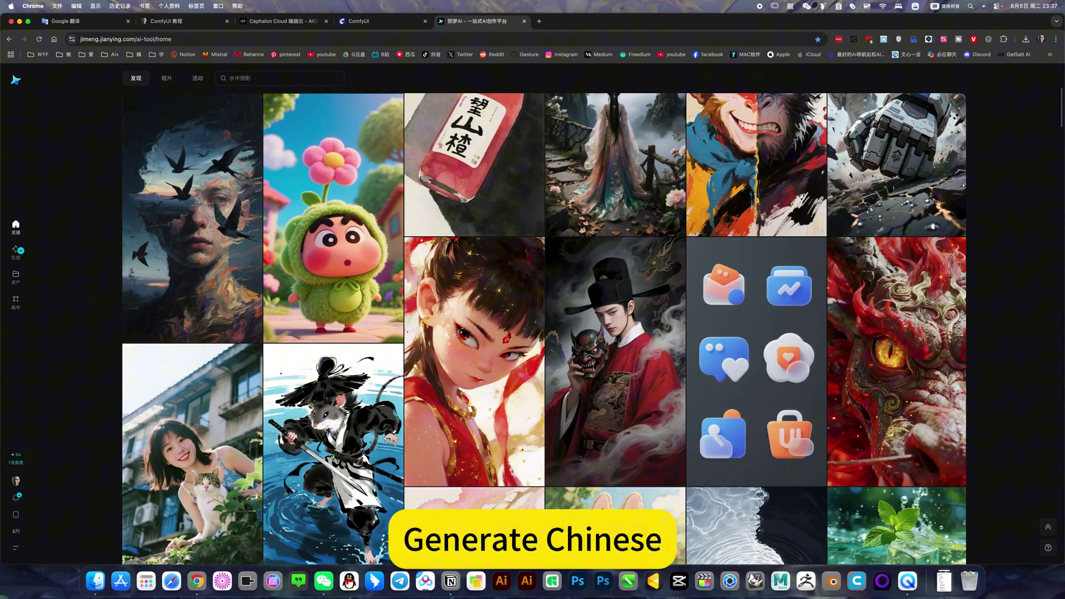
scroll(471, 386, "down", 1)
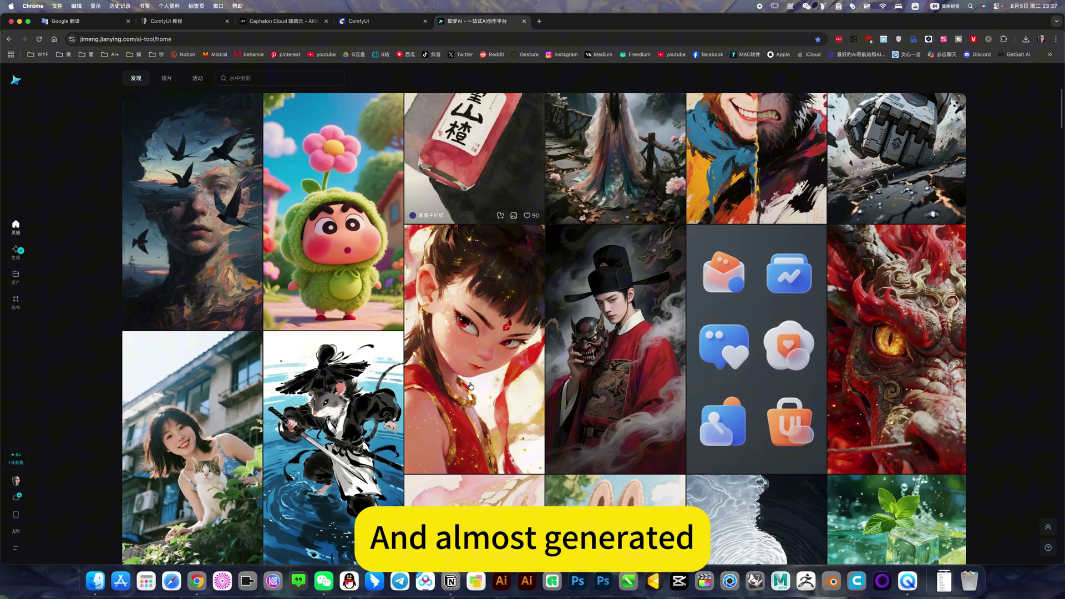
Open the gallery's half-bright, half-dark Monkey King artwork and copy its image prompt (图片提示词)
scroll(471, 385, "up", 5)
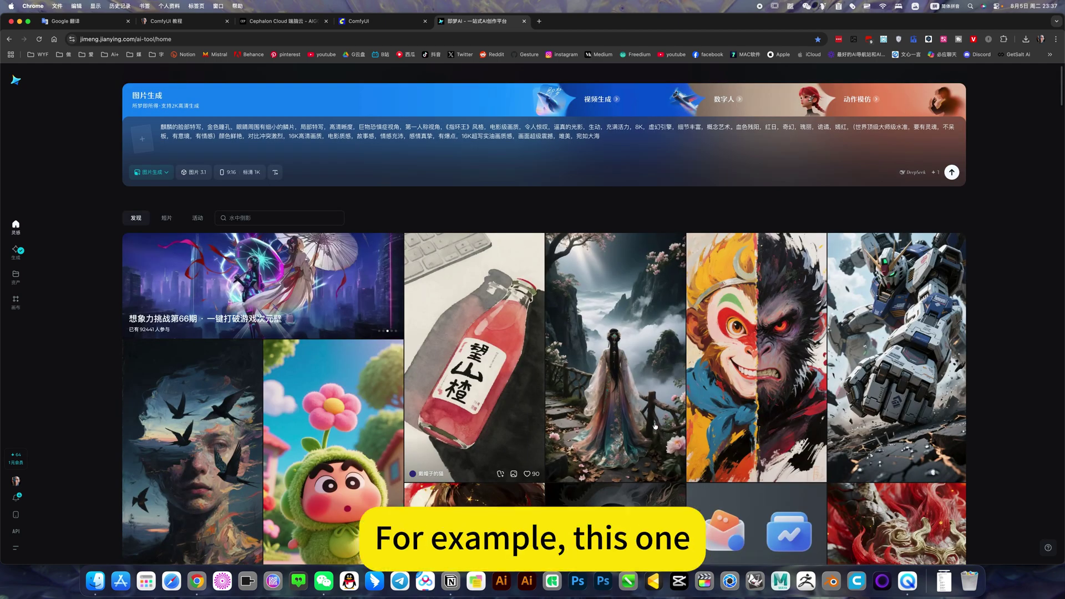
left_click(721, 381)
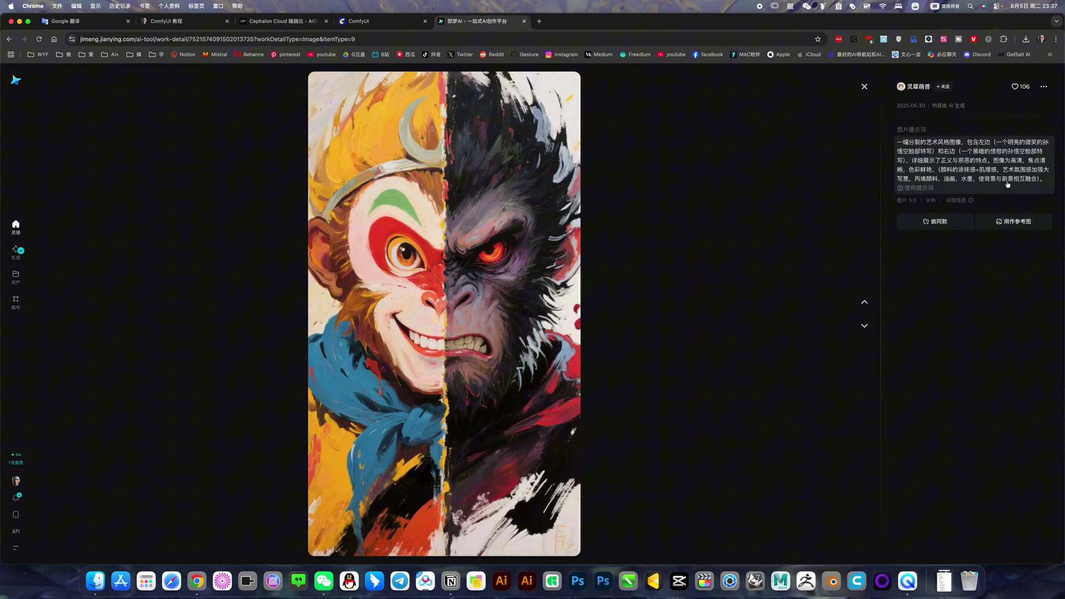
left_click(935, 212)
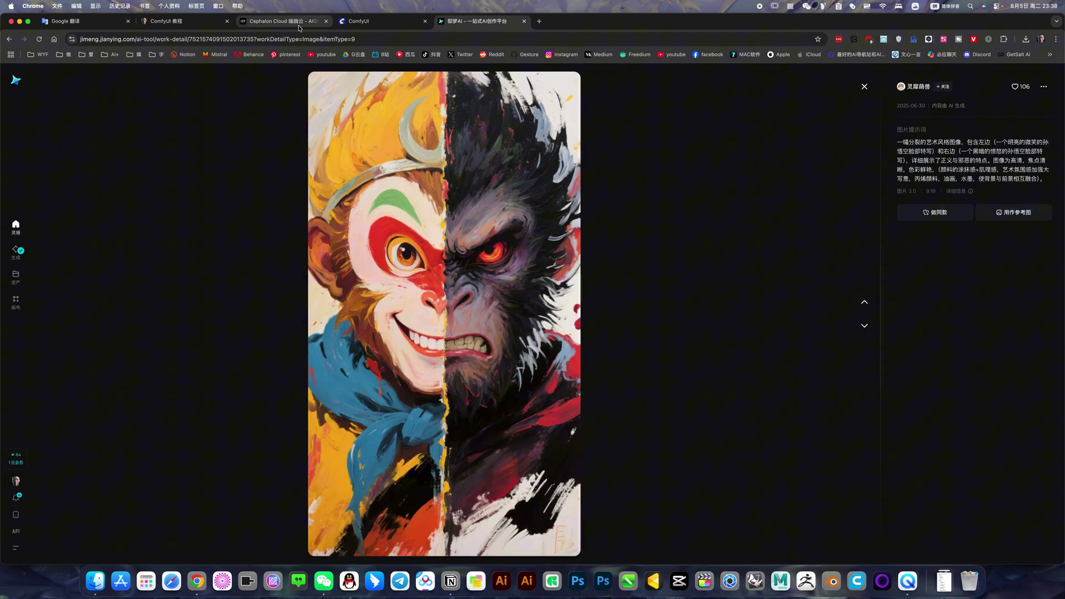
Return to ComfyUI and replace the positive prompt (正向提示词) of the poster group with the copied split-face 孙悟空 prompt
left_click(366, 21)
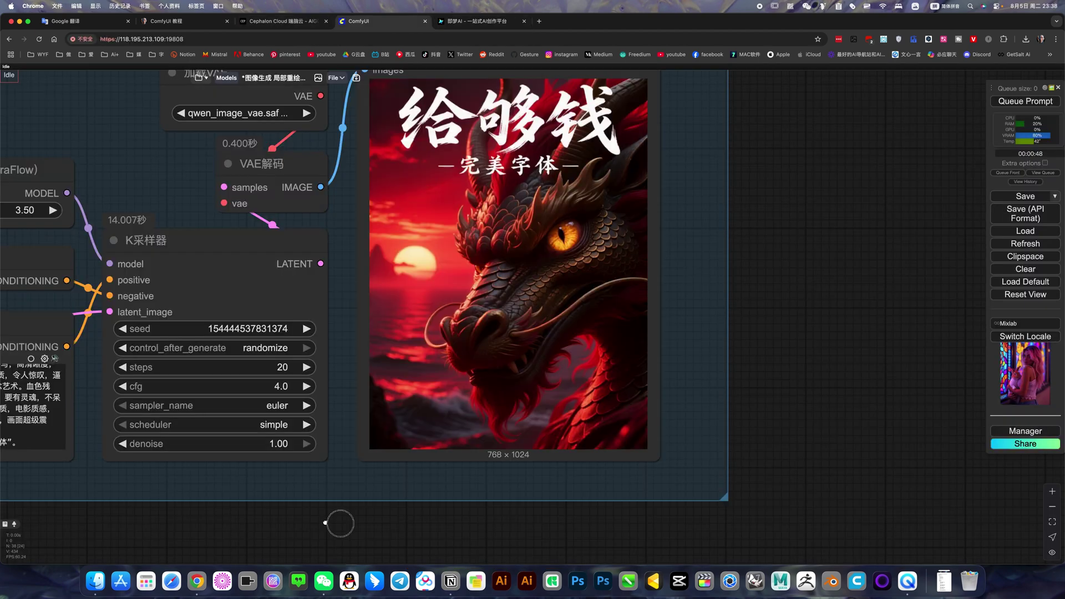
scroll(357, 248, "up", 4)
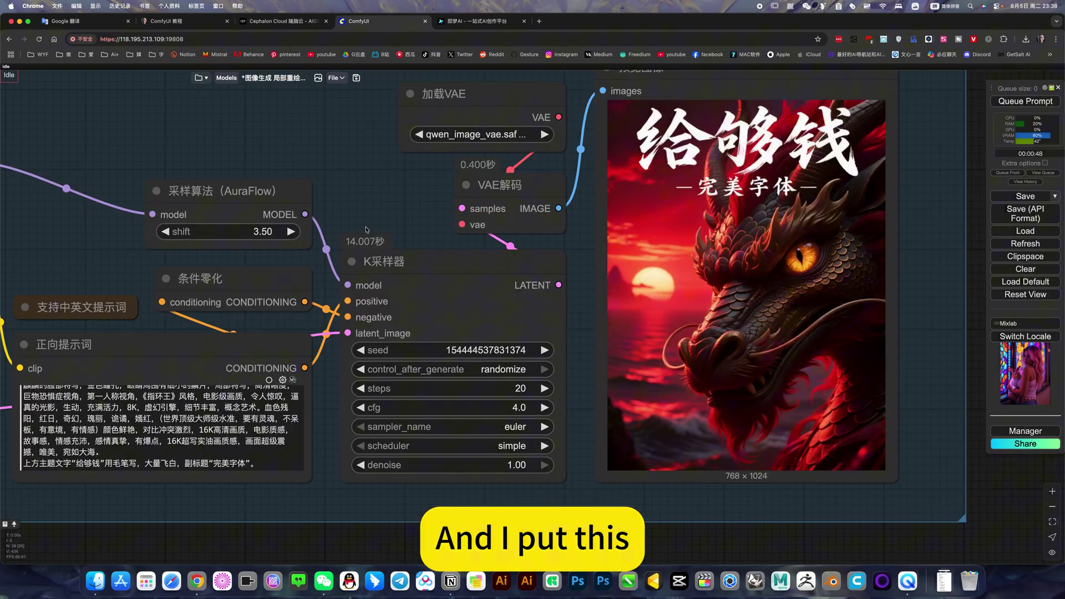
left_click_drag(366, 229, 528, 205)
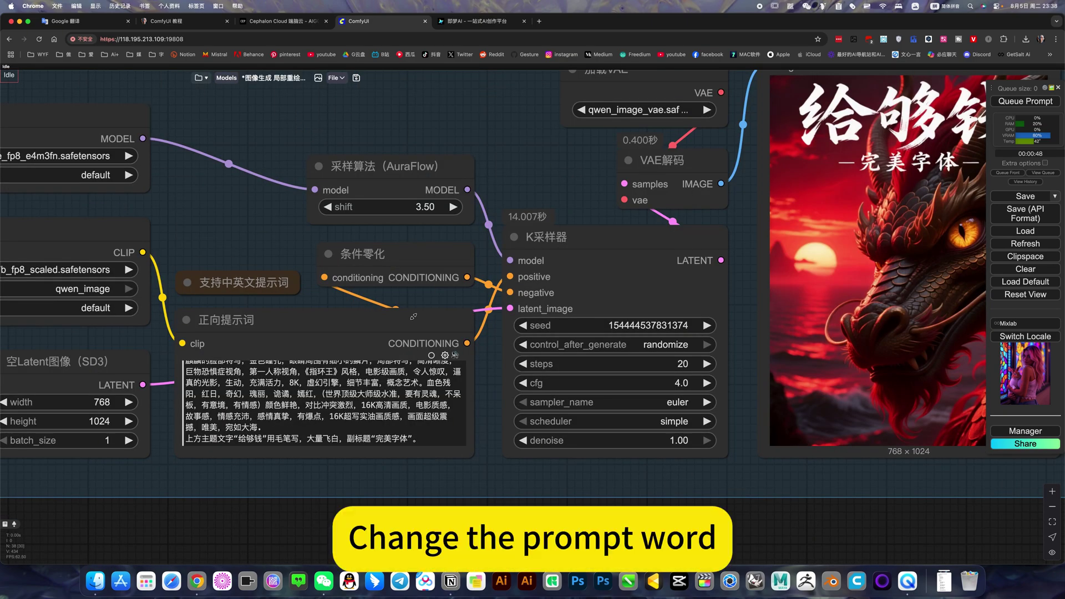
left_click(269, 386)
key("ctrl+a")
type("一幅分裂的艺术风格图像，包含左边（一个明亮的微笑的孙悟空脸部特写）和右边（一个黑暗的愤怒的孙悟空脸部特写），详细展示了正义与邪恶的特点。图像为高清，焦点清晰，色彩鲜艳，（颜料的涂抹感+肌理感，艺术氛围感加强大写意，丙烯颜料，油画，水墨，使背景与前景相互融合）。")
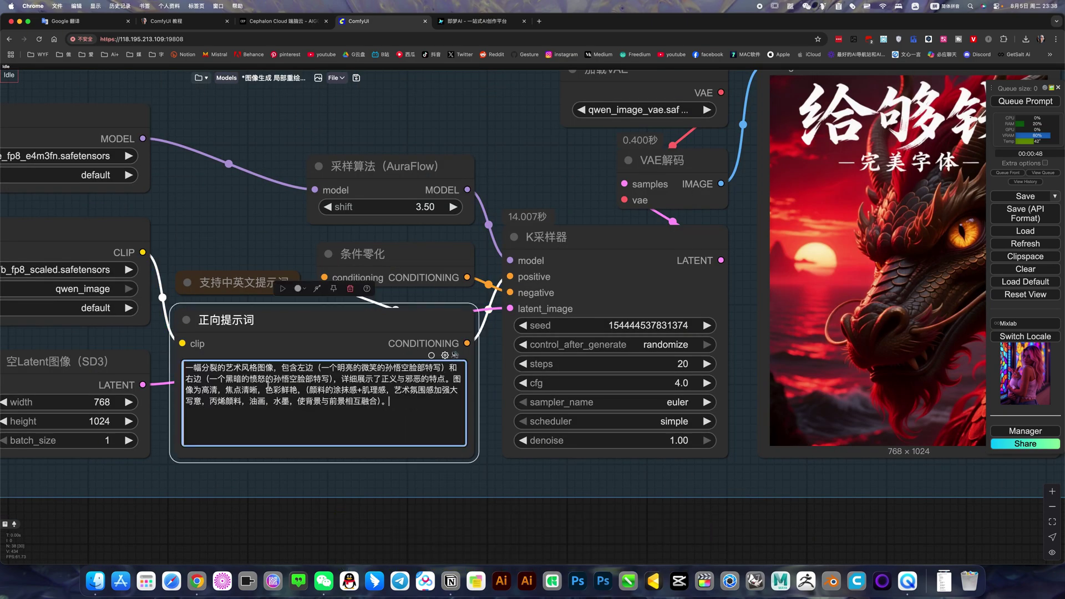
scroll(443, 457, "down", 6)
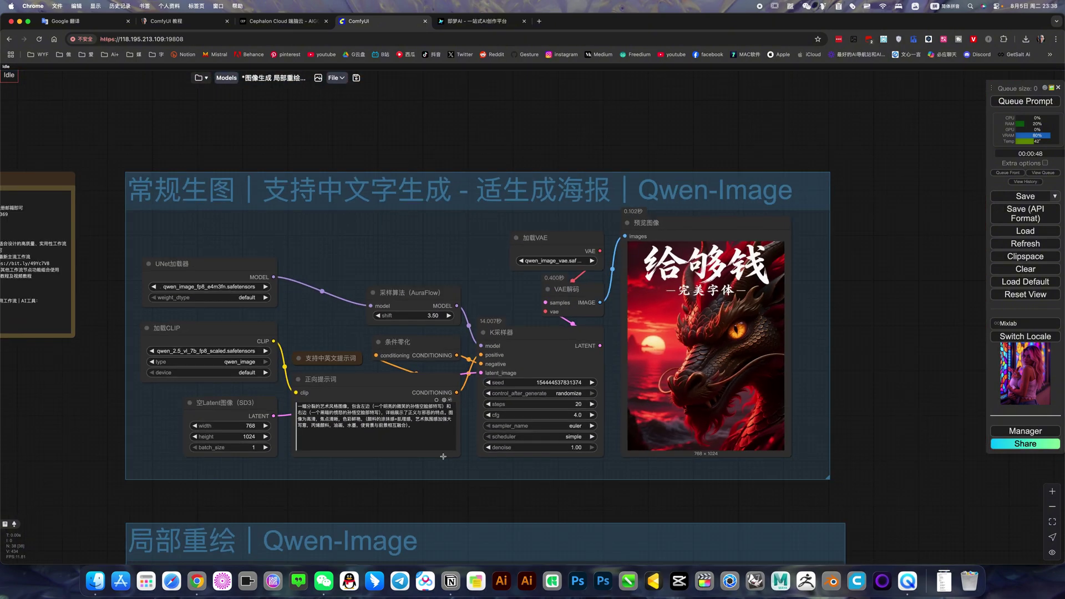
While the queue runs, examine the red poster's text repaint with the prompt 中文“不能吧” and the rabbit result in the 局部重绘｜Qwen-Image group
scroll(443, 457, "down", 1)
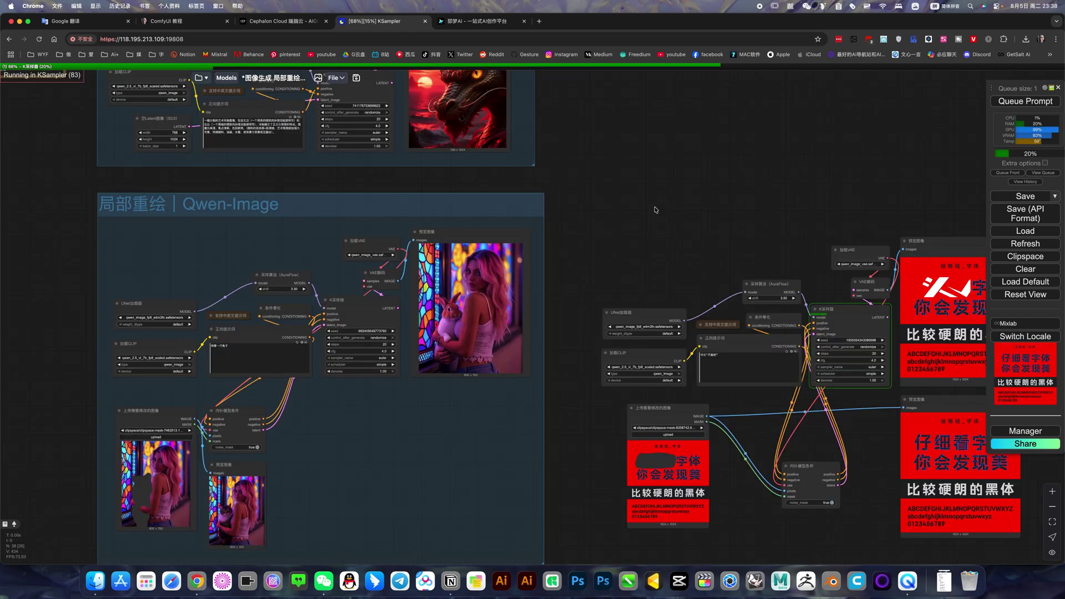
scroll(656, 210, "left", 3)
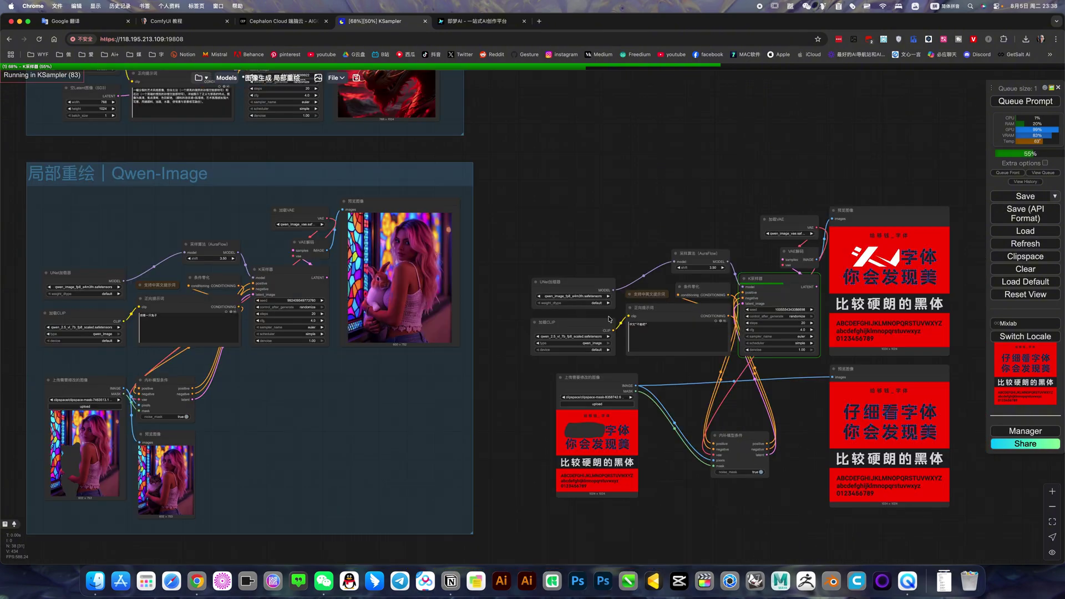
scroll(609, 319, "up", 3)
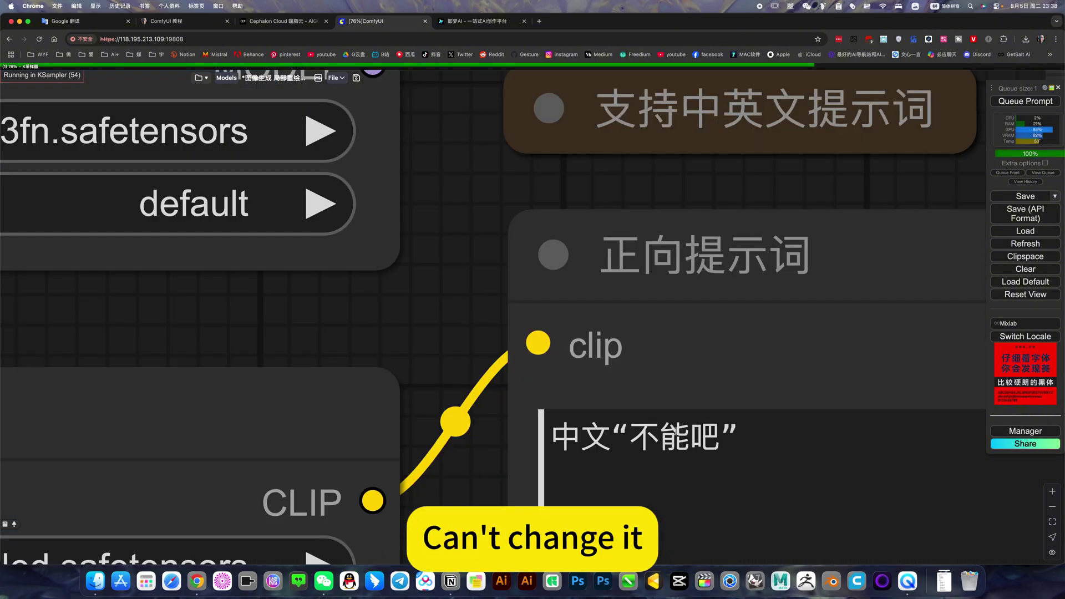
scroll(542, 305, "down", 10)
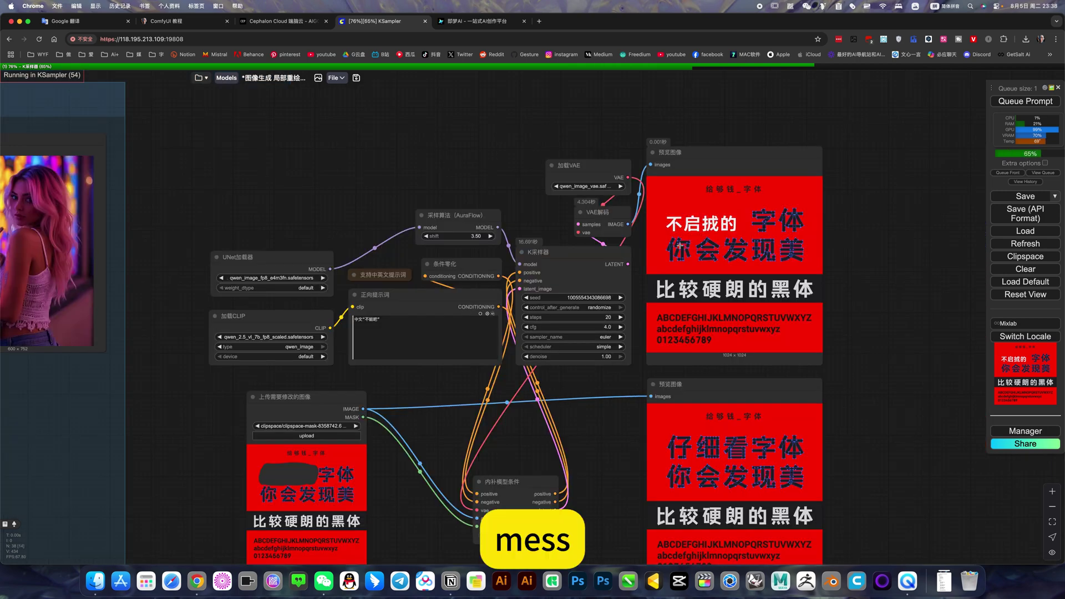
scroll(680, 246, "down", 3)
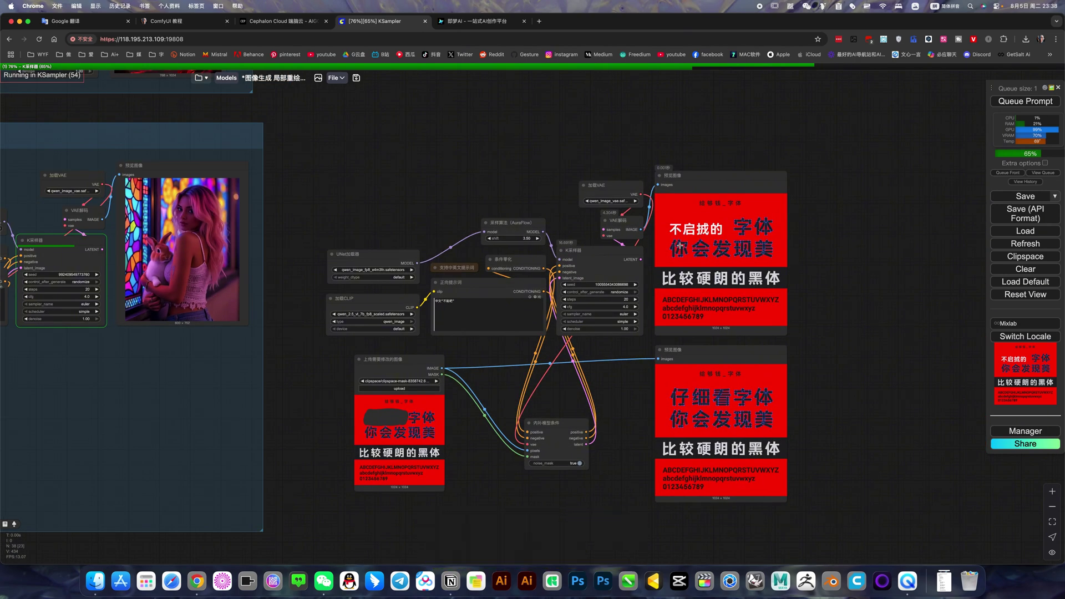
scroll(680, 246, "down", 4)
left_click_drag(803, 441, 418, 155)
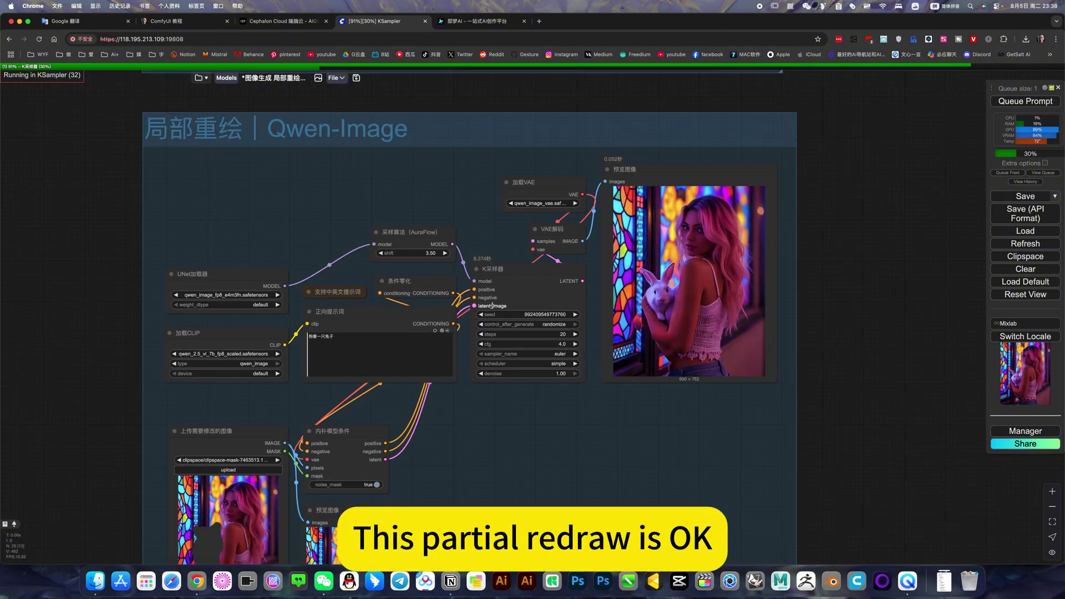
Inspect the rabbit result up close, and bypass the nodes of the 局部重绘｜Qwen-Image group
scroll(492, 305, "up", 2)
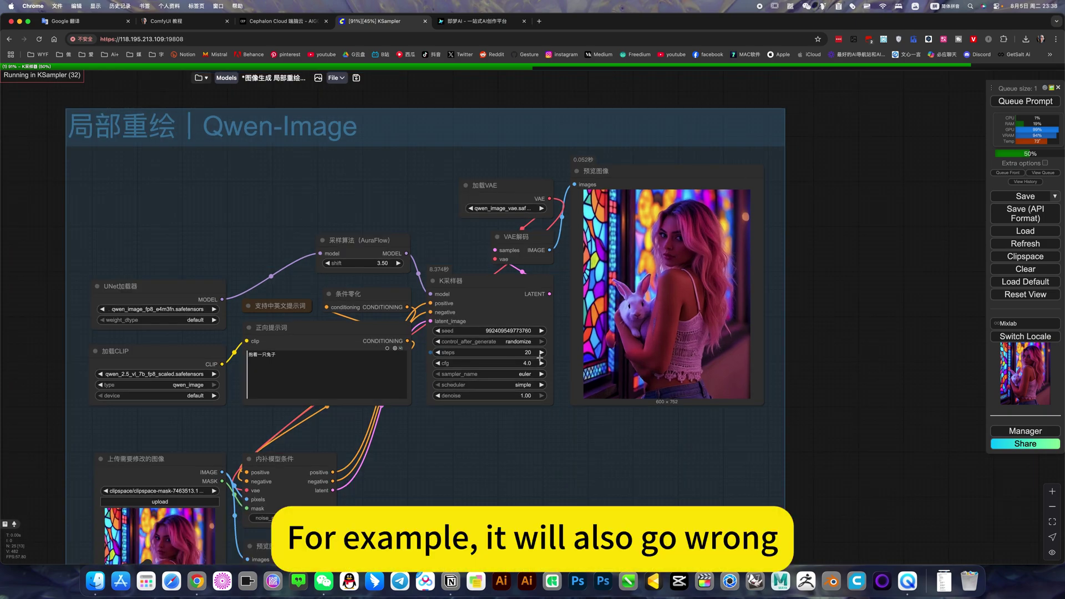
scroll(721, 236, "up", 2)
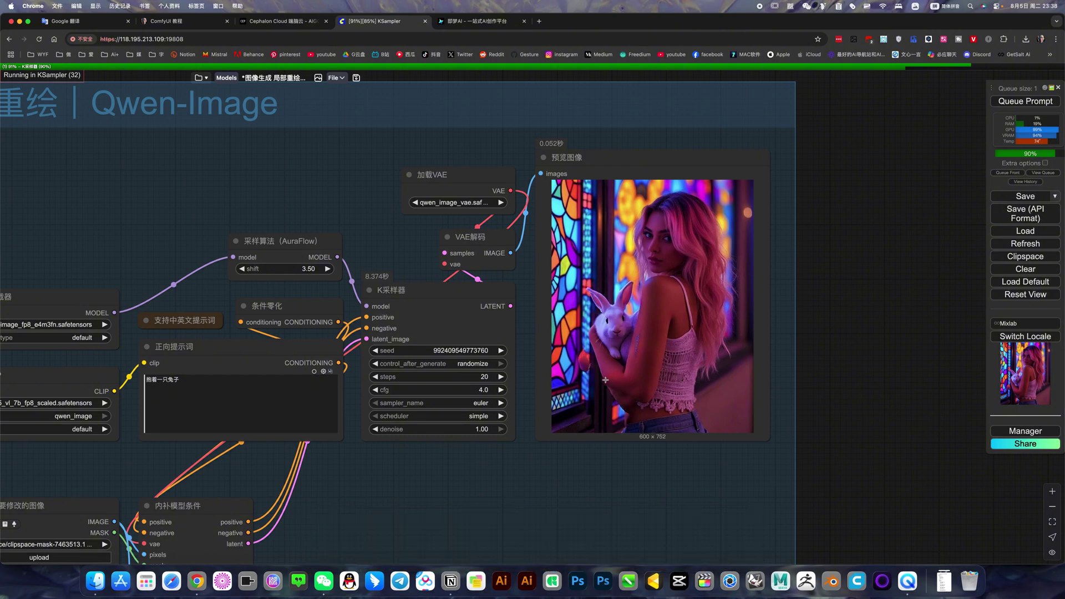
scroll(605, 380, "down", 5)
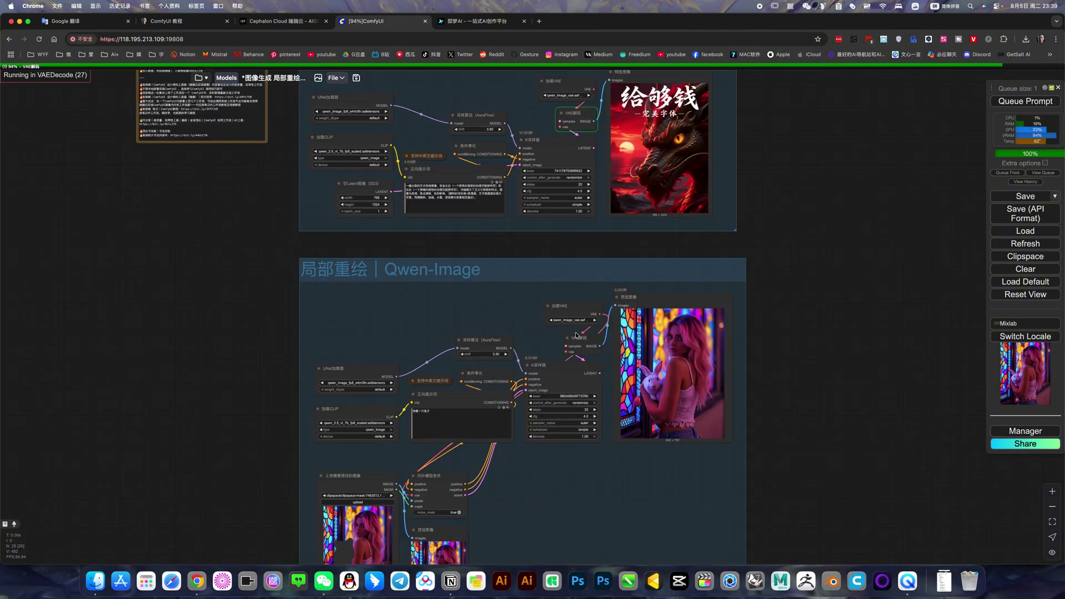
key("ctrl+b")
left_click_drag(817, 252, 829, 289)
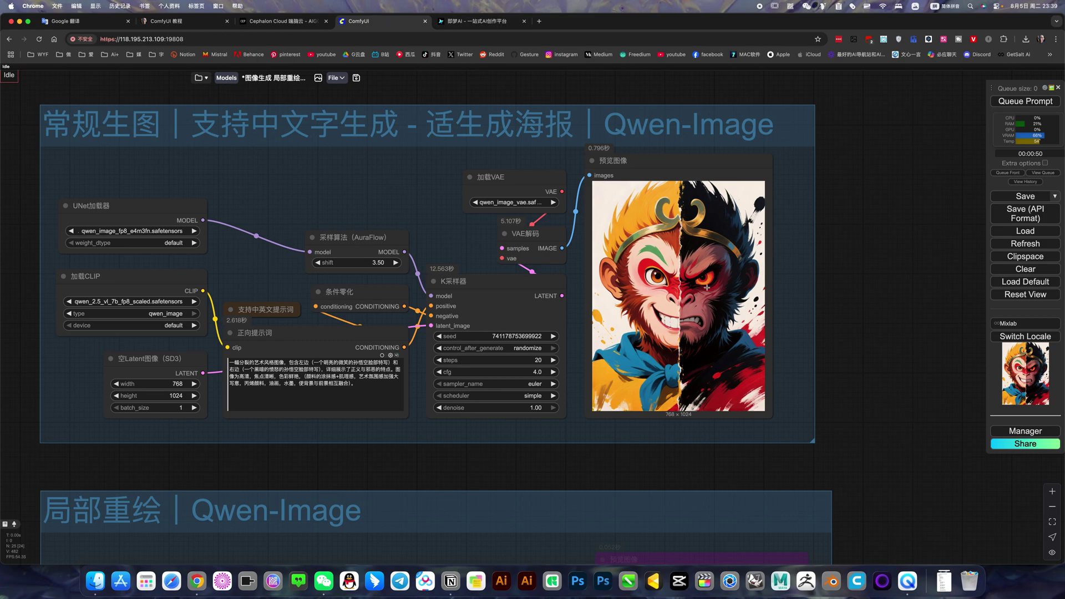
Examine the generated split-face 孙悟空 image and compare it with the original artwork on the 即梦AI site
scroll(707, 288, "up", 7)
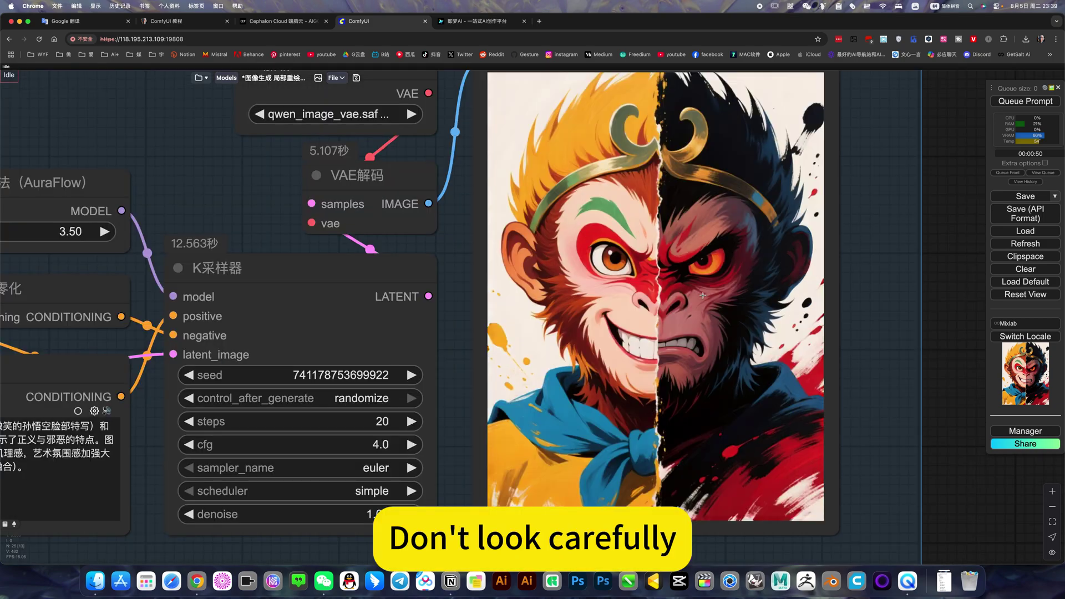
scroll(703, 295, "down", 8)
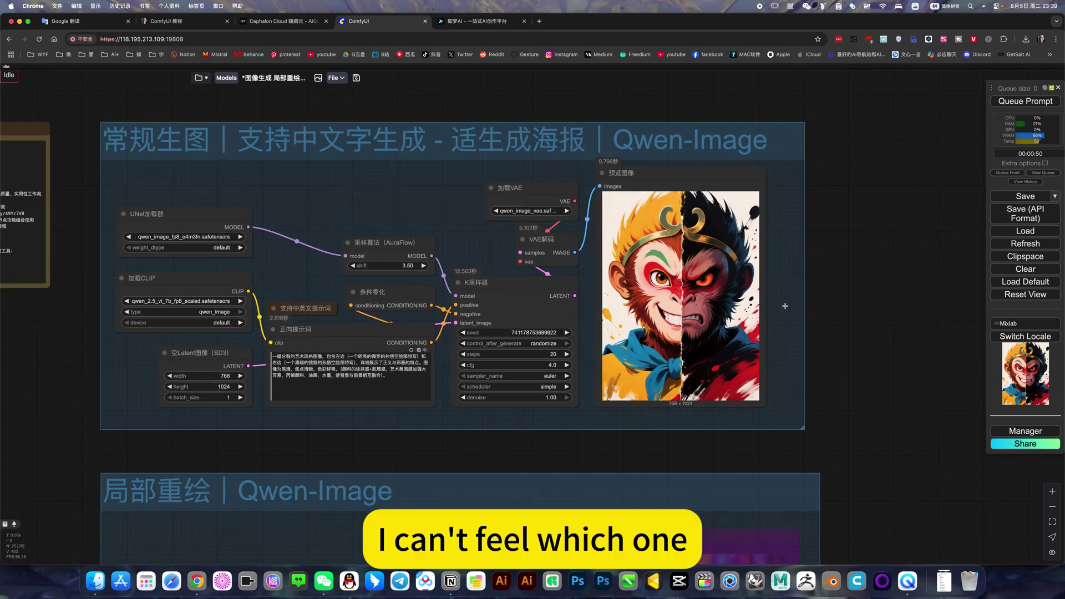
key("ctrl+Tab")
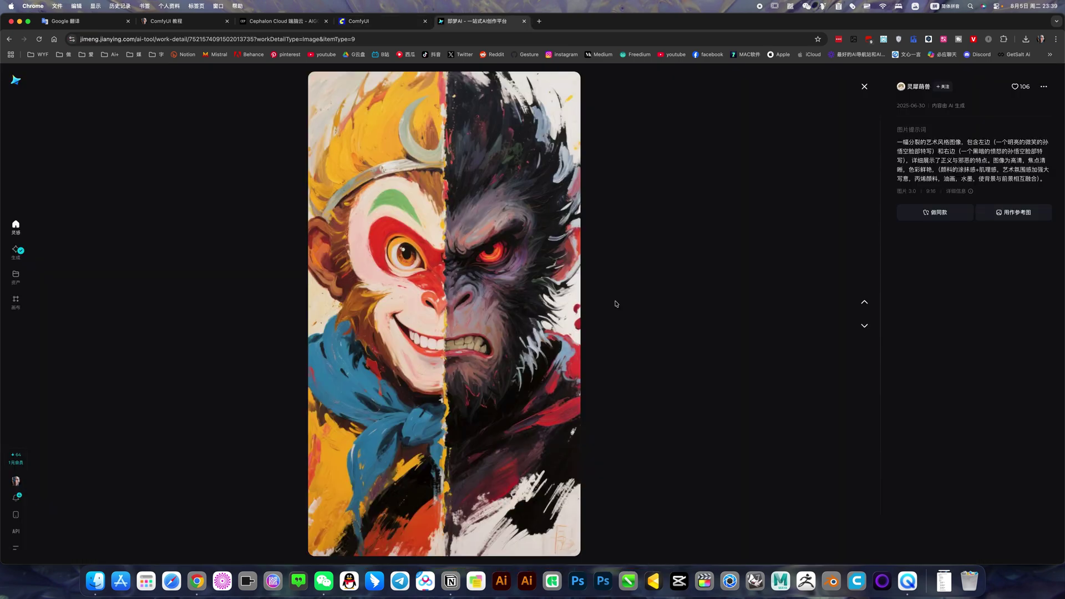
key("ctrl+shift+Tab")
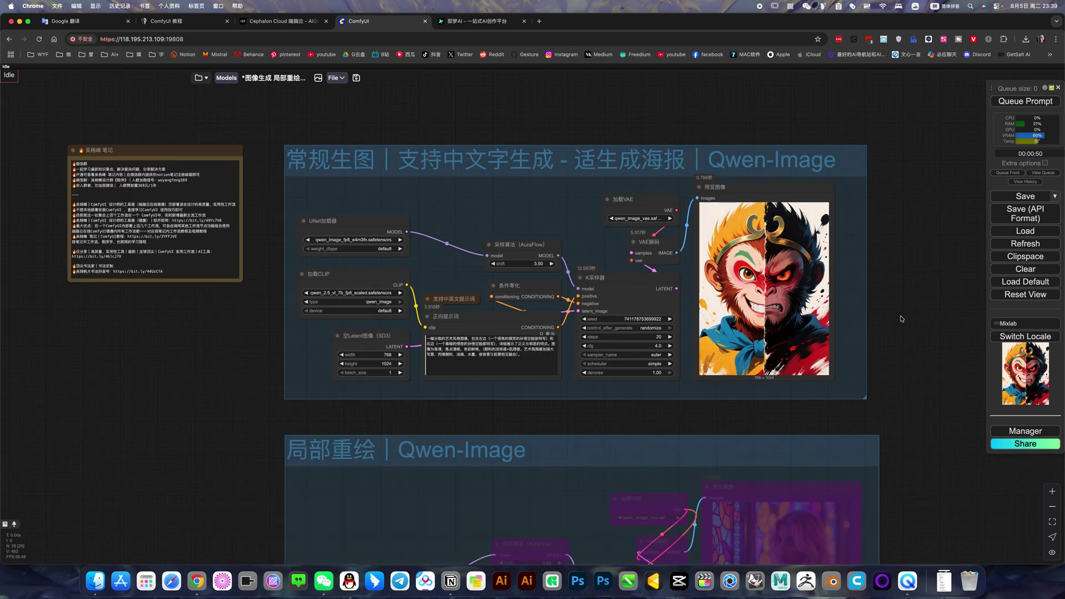
Bypass the poster generation group (常规生图) and re-enable the nodes of the 局部重绘｜Qwen-Image group
scroll(426, 217, "down", 1)
left_click_drag(426, 218, 505, 159)
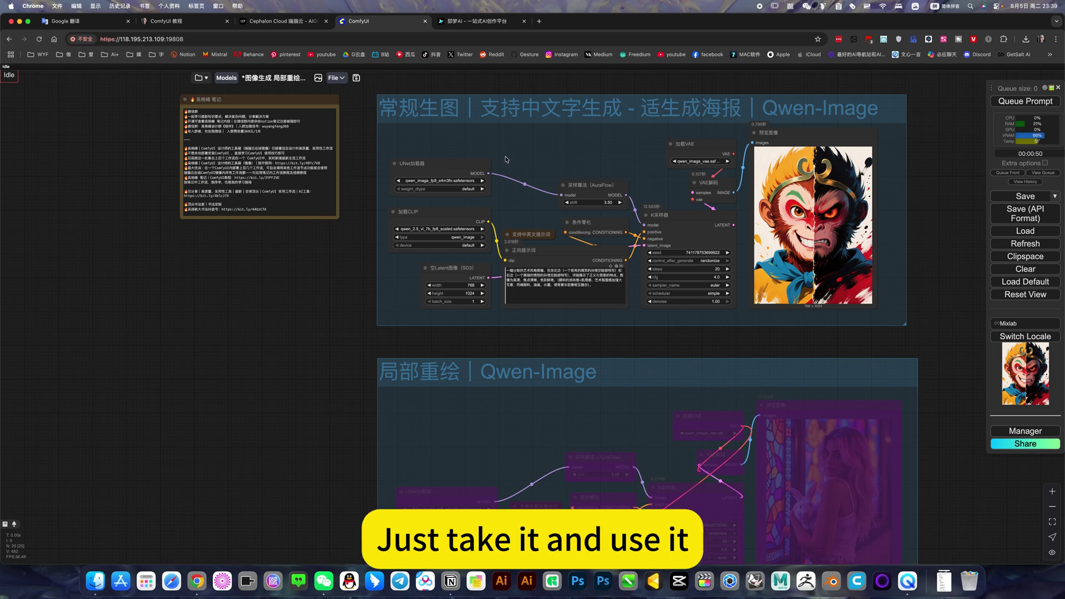
scroll(505, 160, "up", 5)
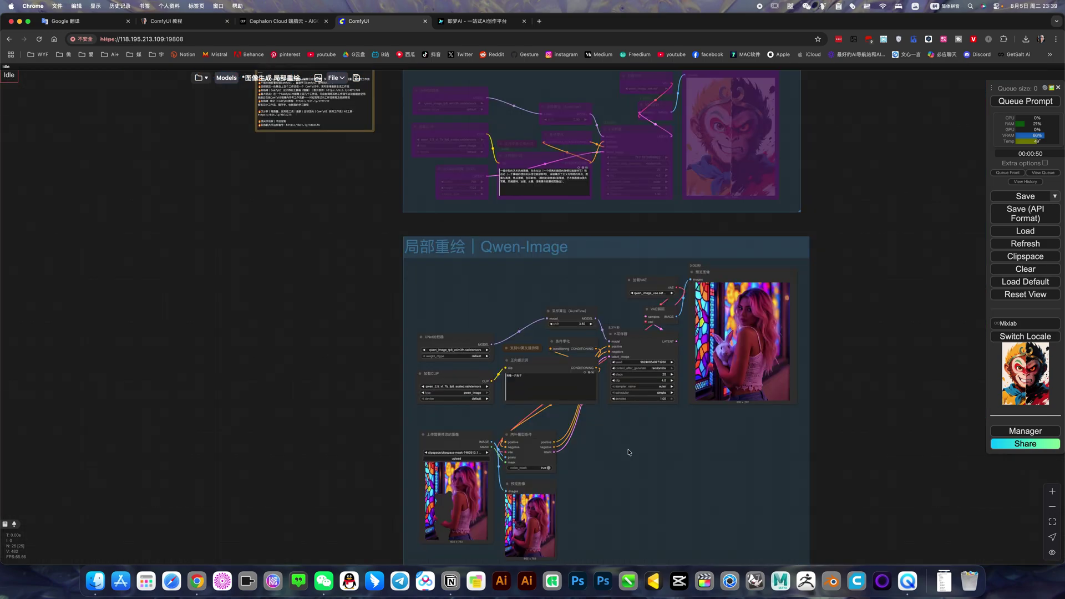
left_click_drag(627, 451, 651, 404)
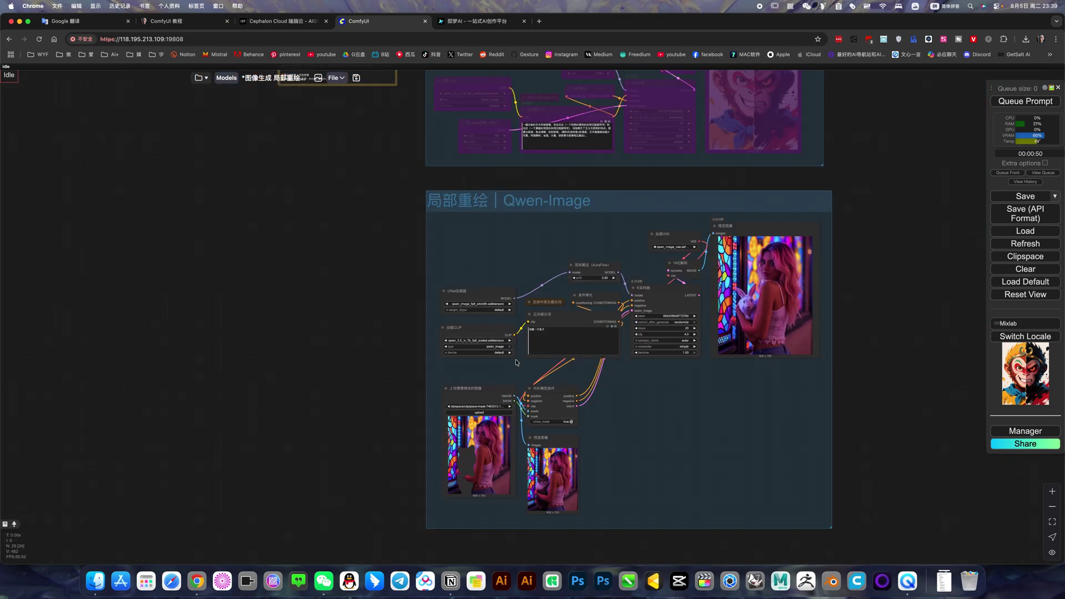
Open the image to be modified (上传需要修改的图像) in the mask editor, mask the woman's head, and save the mask
scroll(521, 343, "up", 10)
left_click(576, 312)
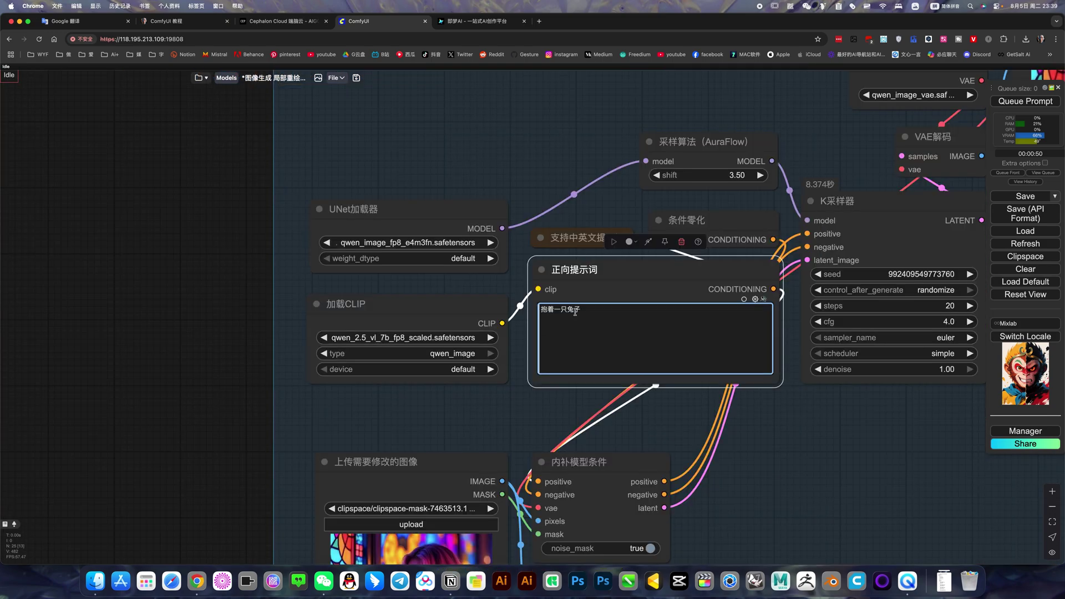
scroll(662, 164, "down", 3)
right_click(527, 430)
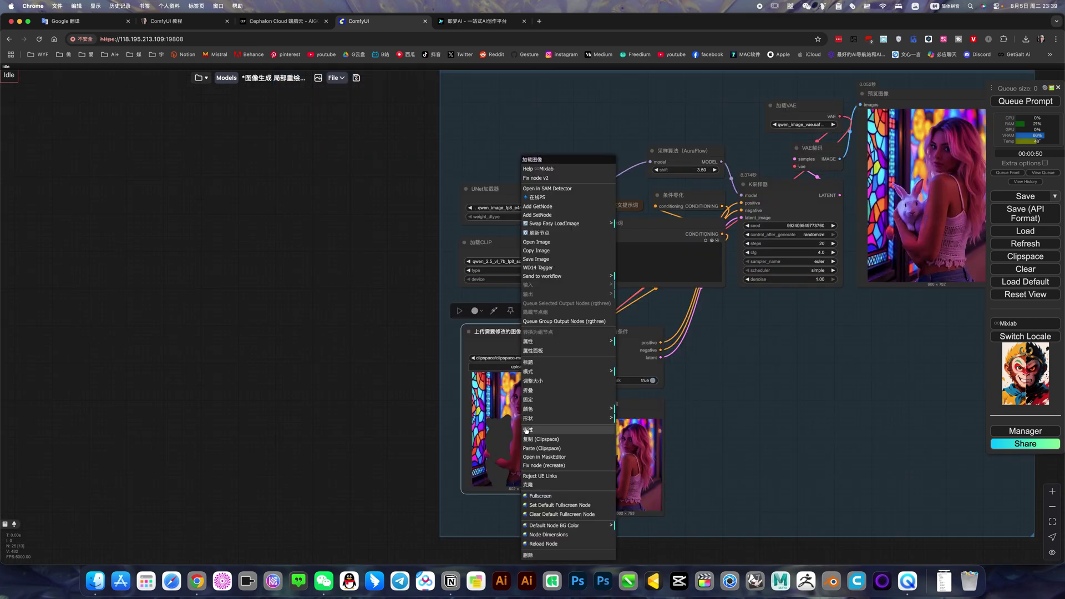
left_click(527, 431)
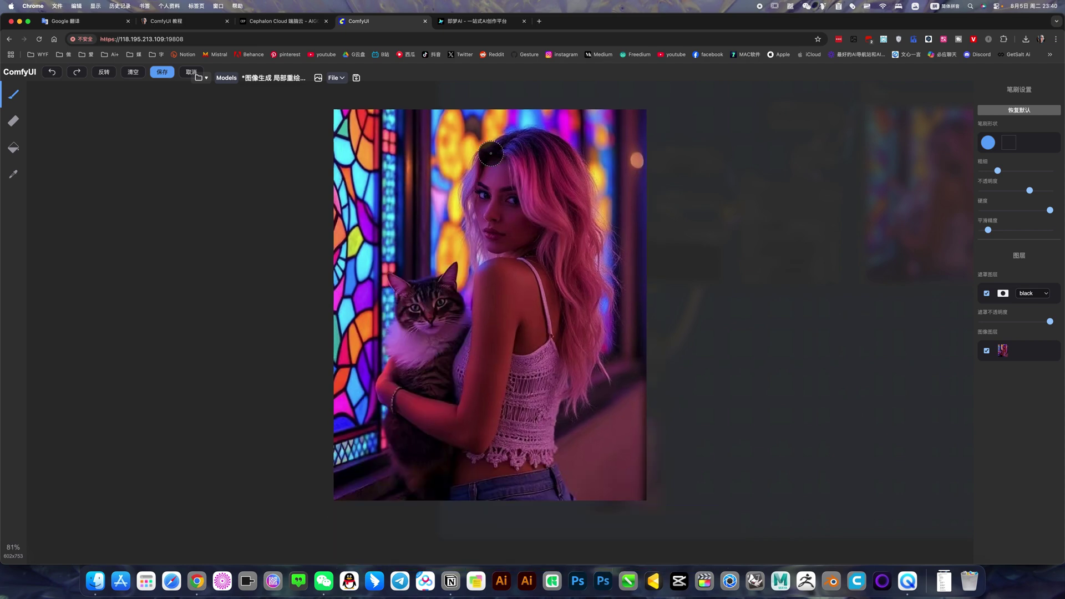
mouse_move(491, 153)
left_mouse_down()
mouse_move(513, 248)
mouse_move(504, 160)
mouse_move(527, 150)
left_mouse_up()
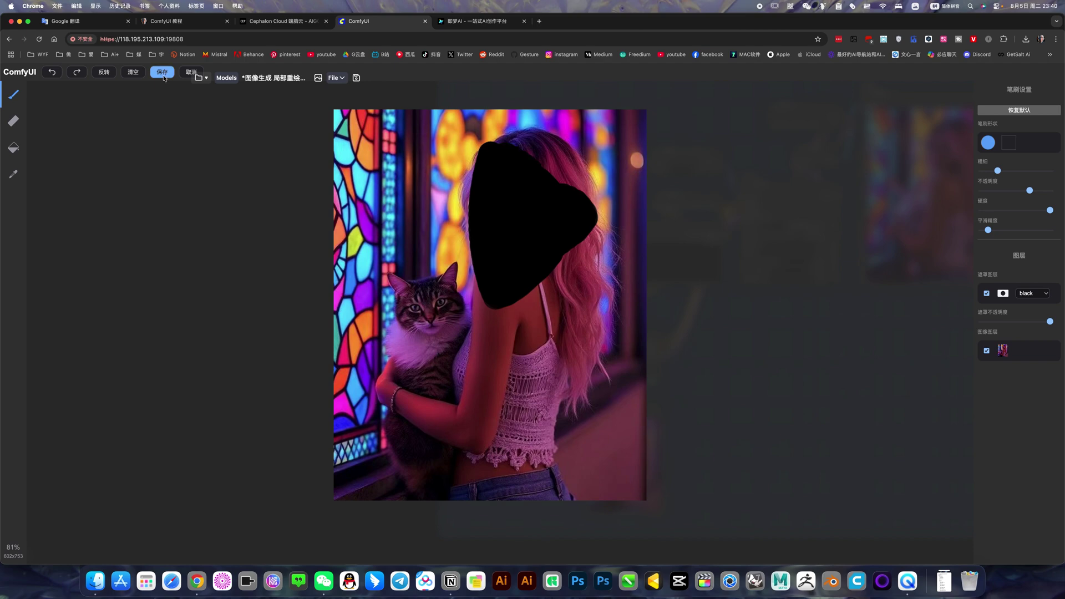
left_click(162, 73)
Replace the positive prompt (正向提示词) of the repaint group with 亚洲男性
scroll(603, 242, "up", 5)
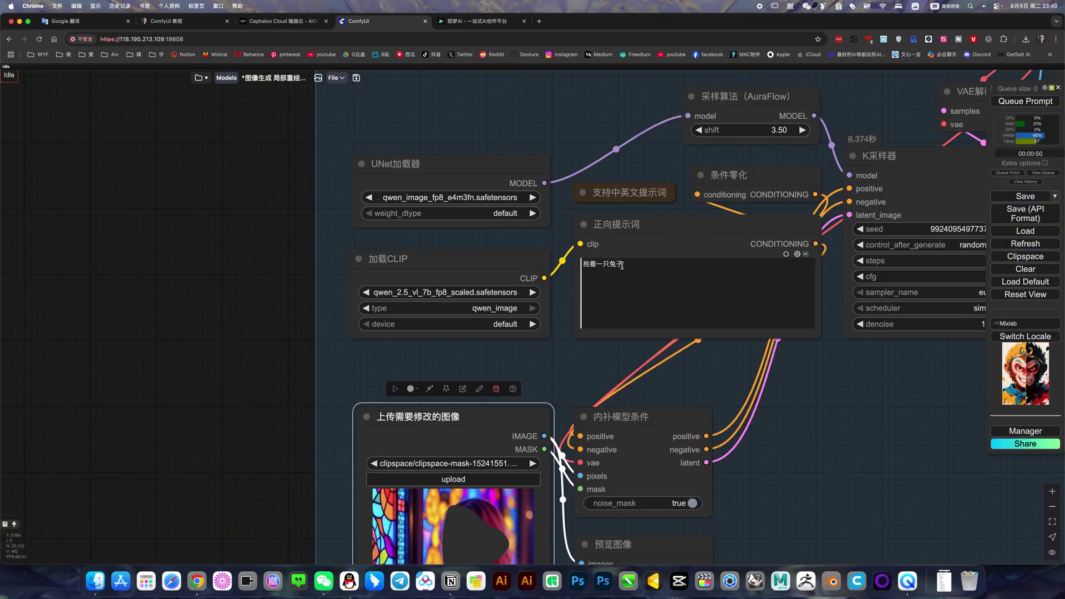
left_click(622, 265)
key("ctrl+a")
type("yaz")
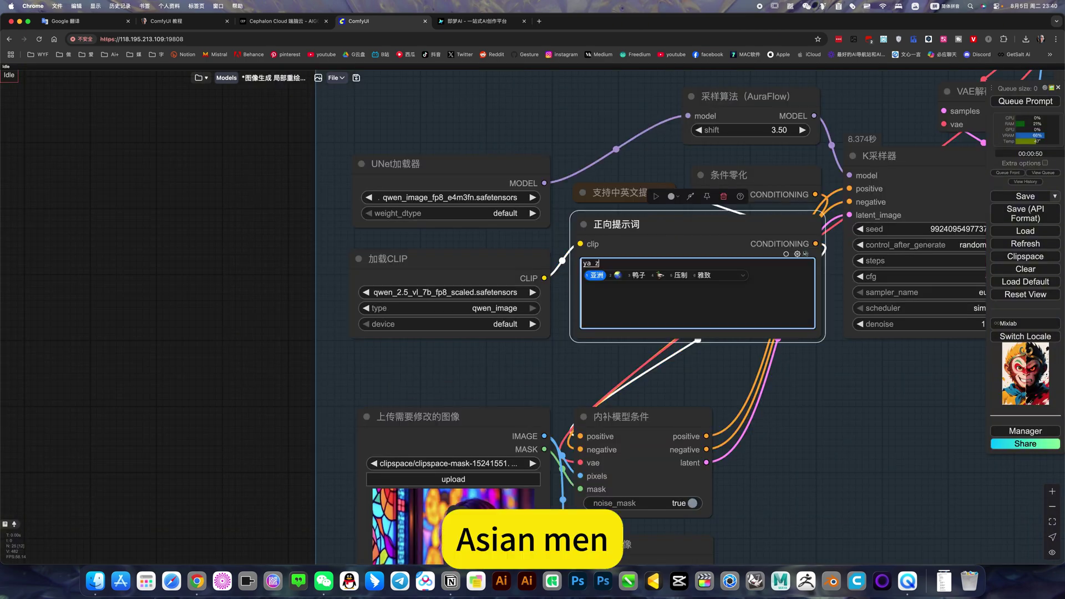
key("space")
type("na")
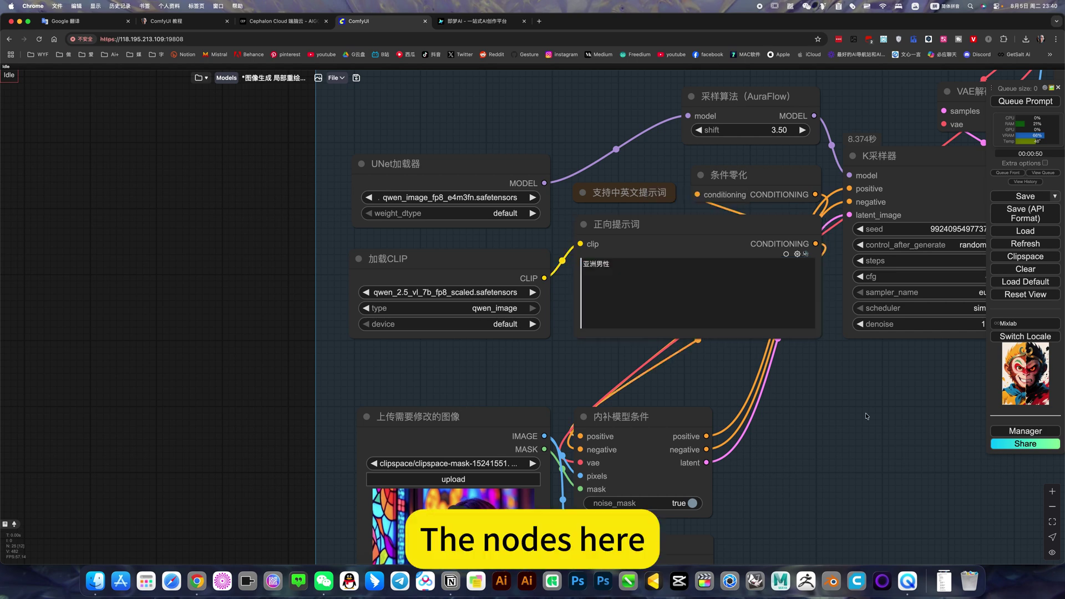
Select the 内补模型条件 node to point it out, and queue the head repaint
left_click_drag(865, 413, 790, 406)
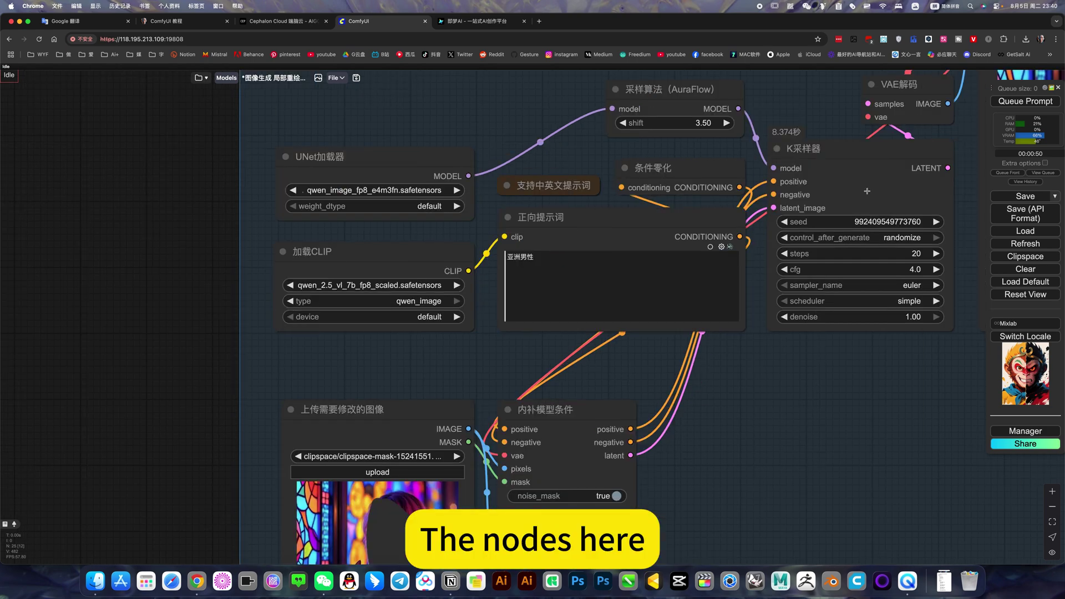
left_click(573, 417)
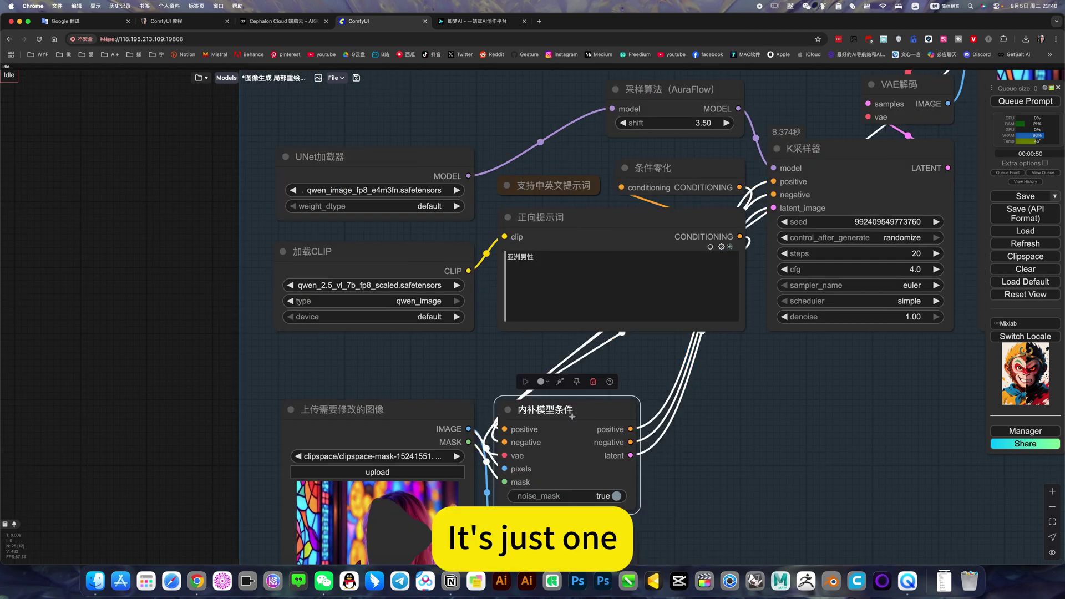
left_click_drag(551, 422, 629, 347)
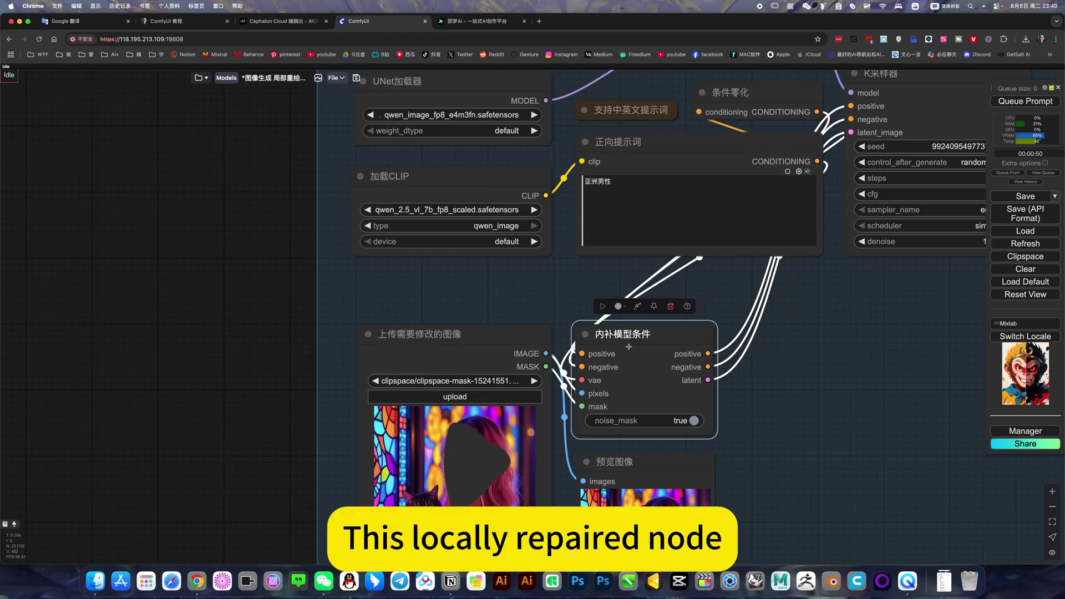
left_click(1025, 101)
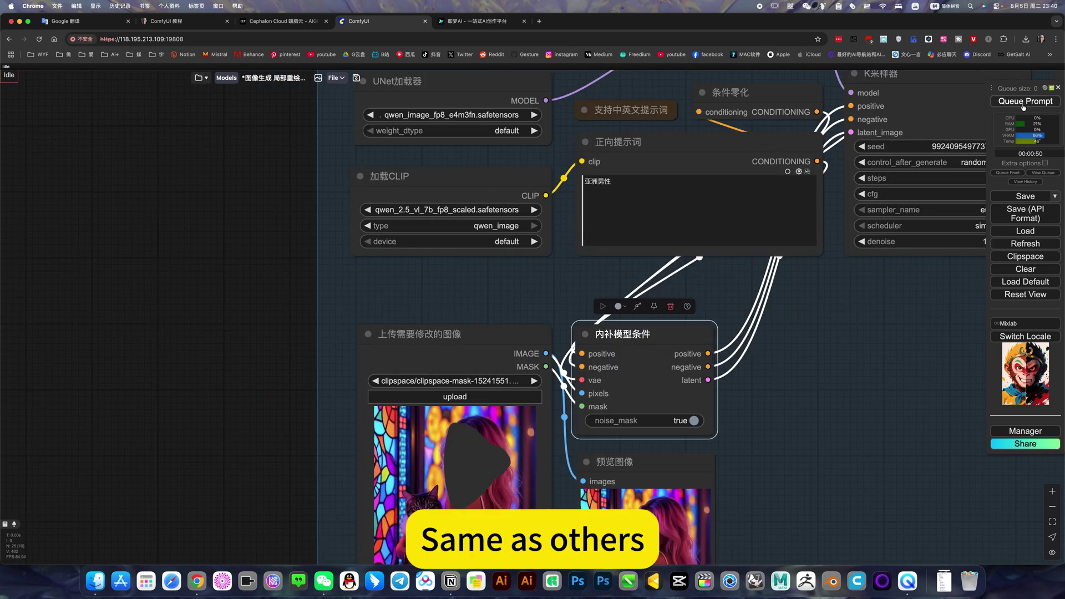
Follow the repaint run through the group's nodes and examine the repainted face in the preview image
left_click(781, 362)
scroll(781, 361, "down", 5)
left_click_drag(927, 404, 646, 393)
scroll(647, 393, "down", 2)
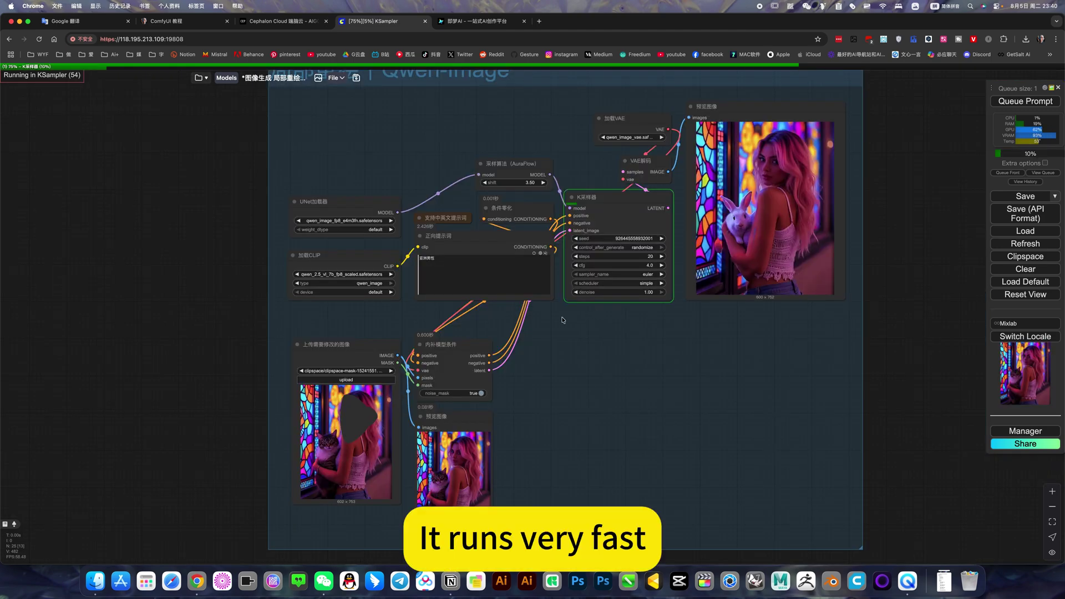
scroll(563, 320, "up", 3)
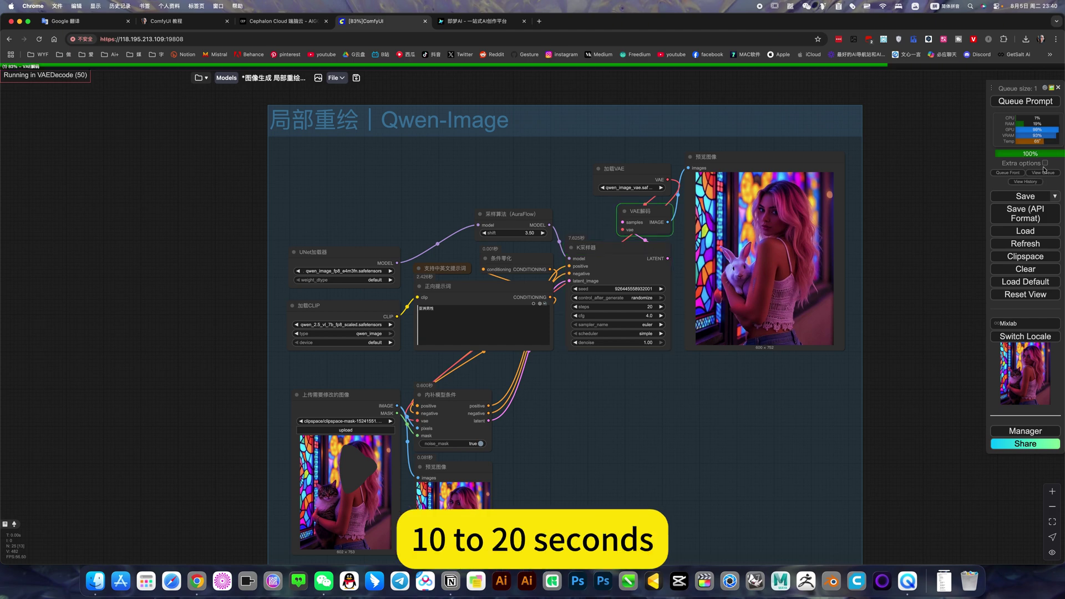
scroll(890, 279, "up", 3)
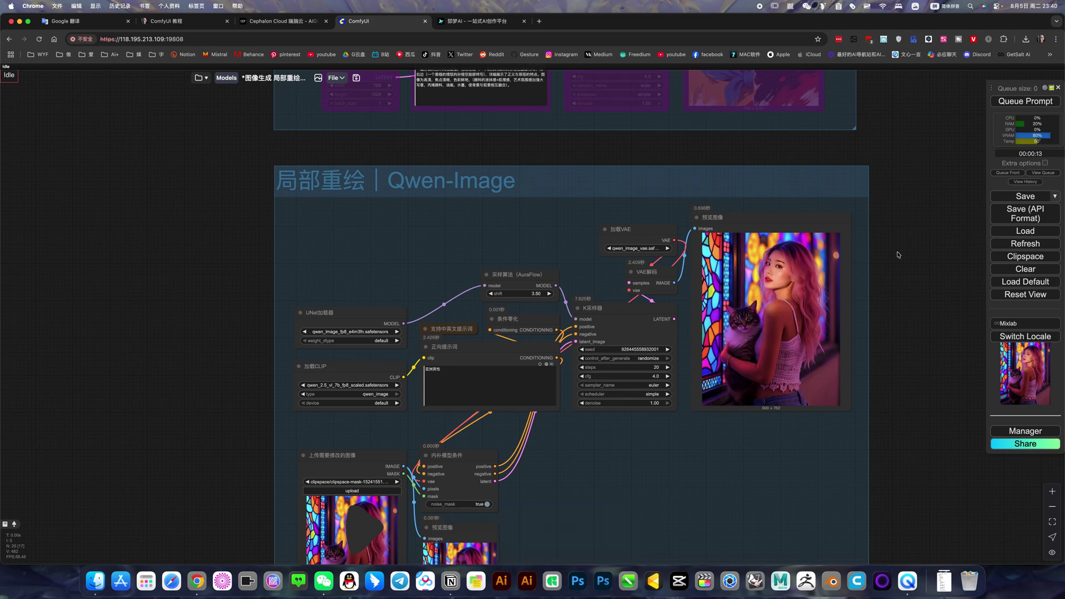
scroll(802, 300, "up", 10)
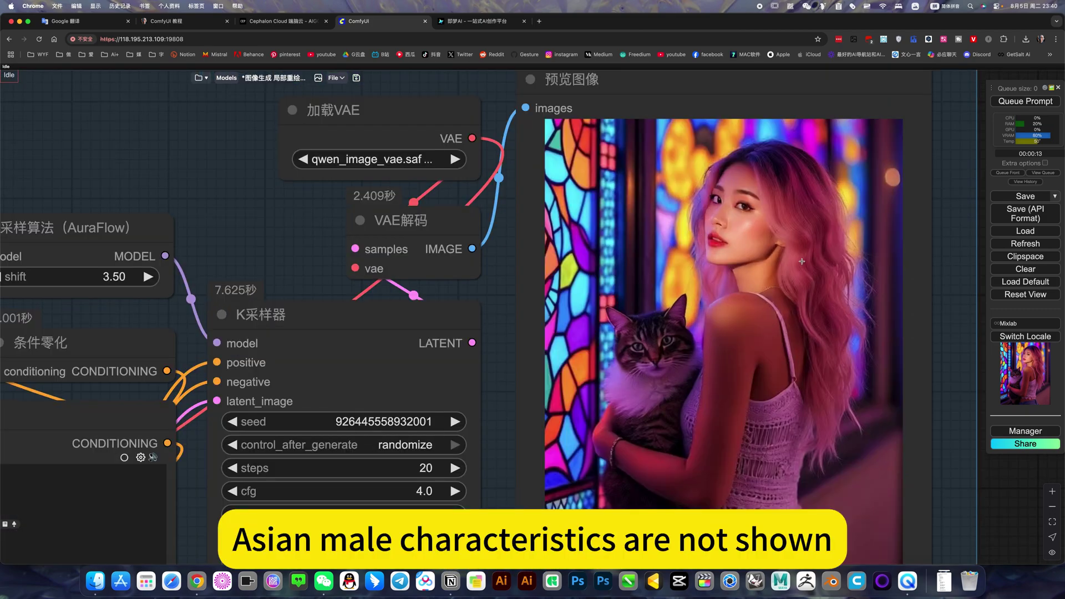
scroll(788, 258, "down", 1)
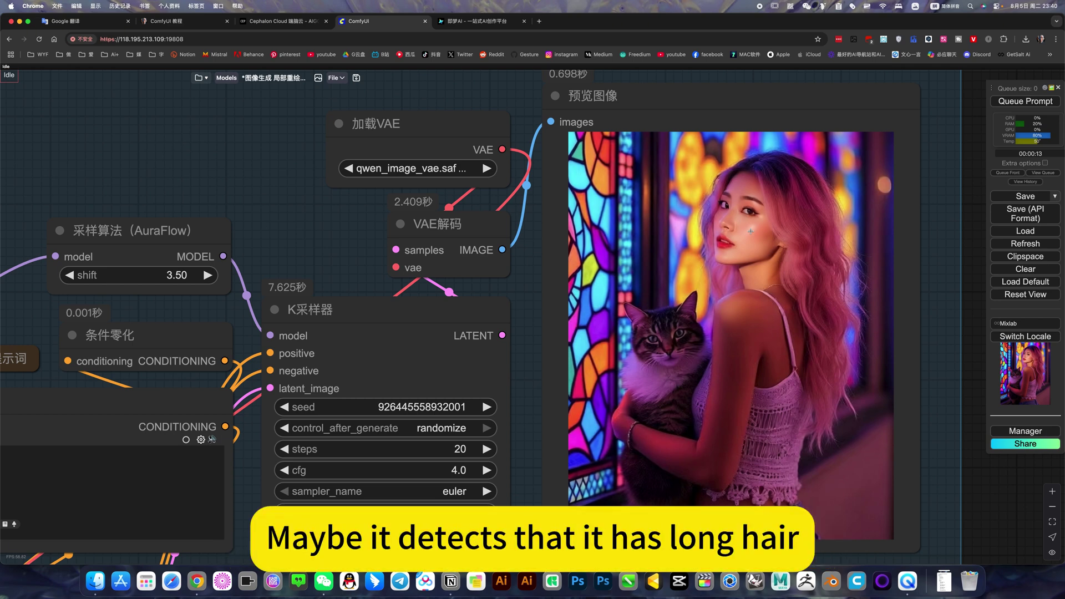
scroll(750, 231, "down", 5)
Queue the repaint again and extend the positive prompt (正向提示词) to 长头发亚洲男性
key("ctrl+Return")
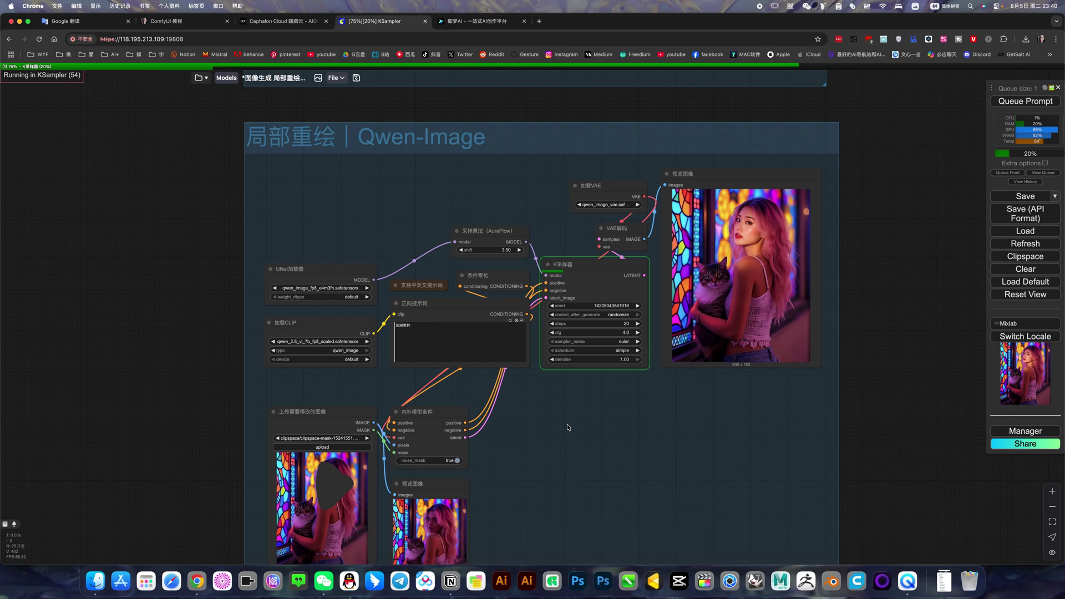
left_click(396, 325)
type("changt")
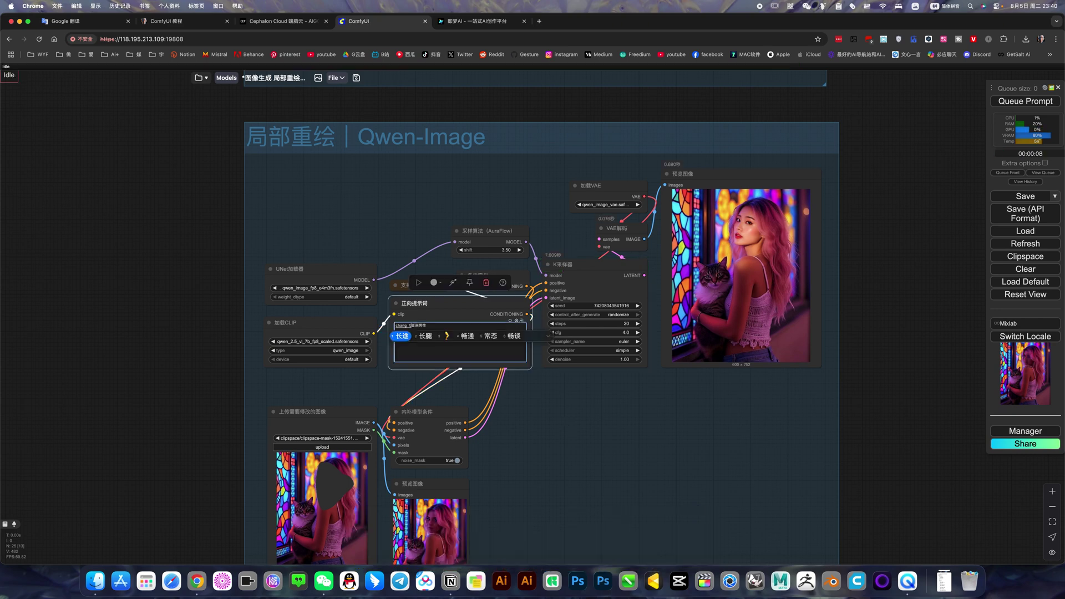
type("长头发")
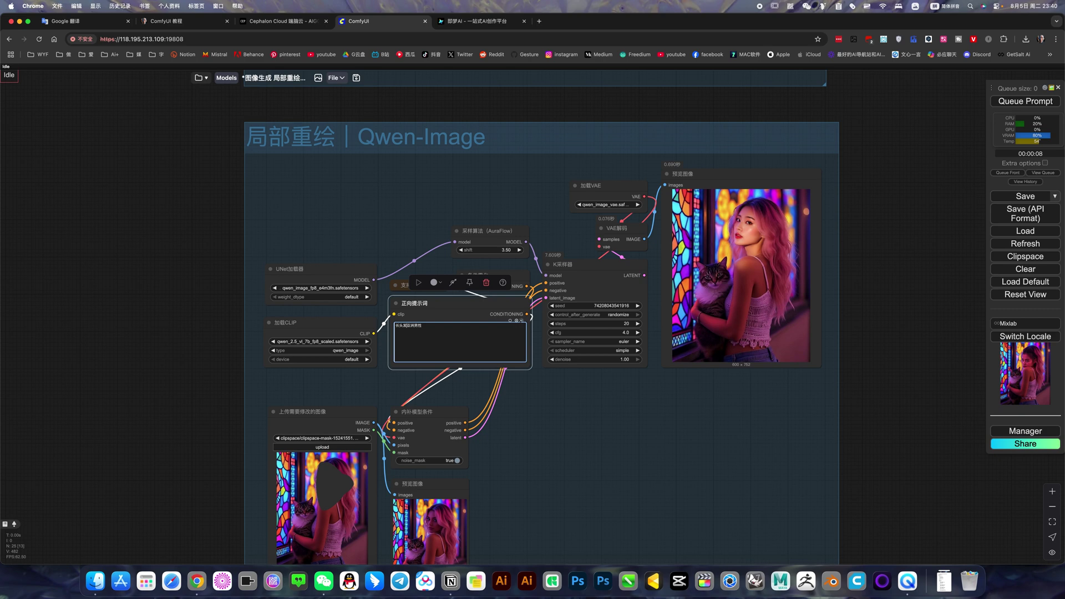
left_click(550, 426)
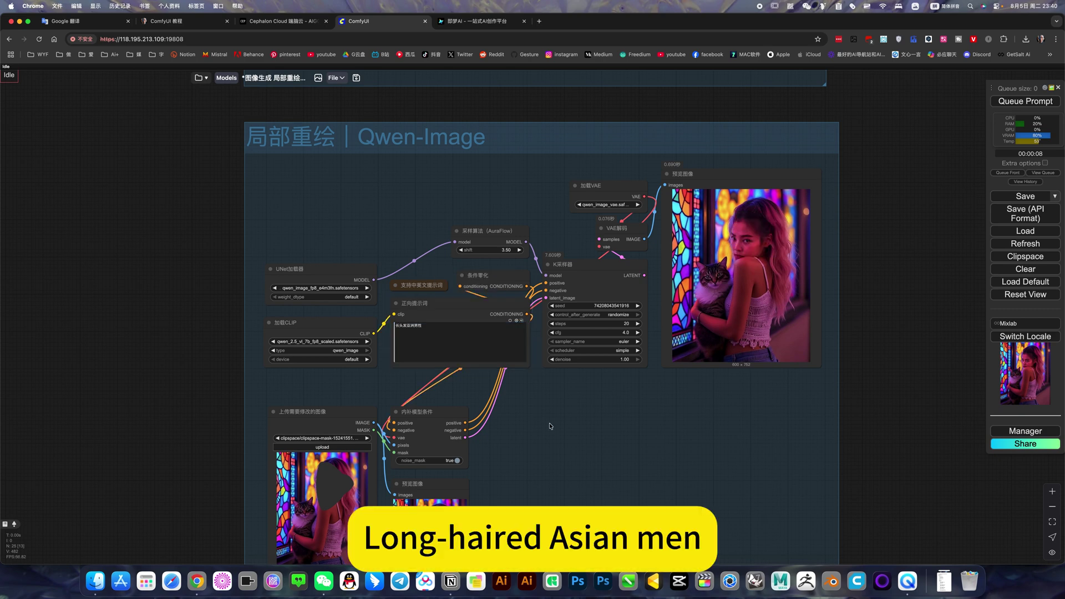
Reopen the image in the mask editor, extend the mask over the top of the hair and the face's edge, and save
left_click_drag(550, 427, 647, 332)
right_click(434, 398)
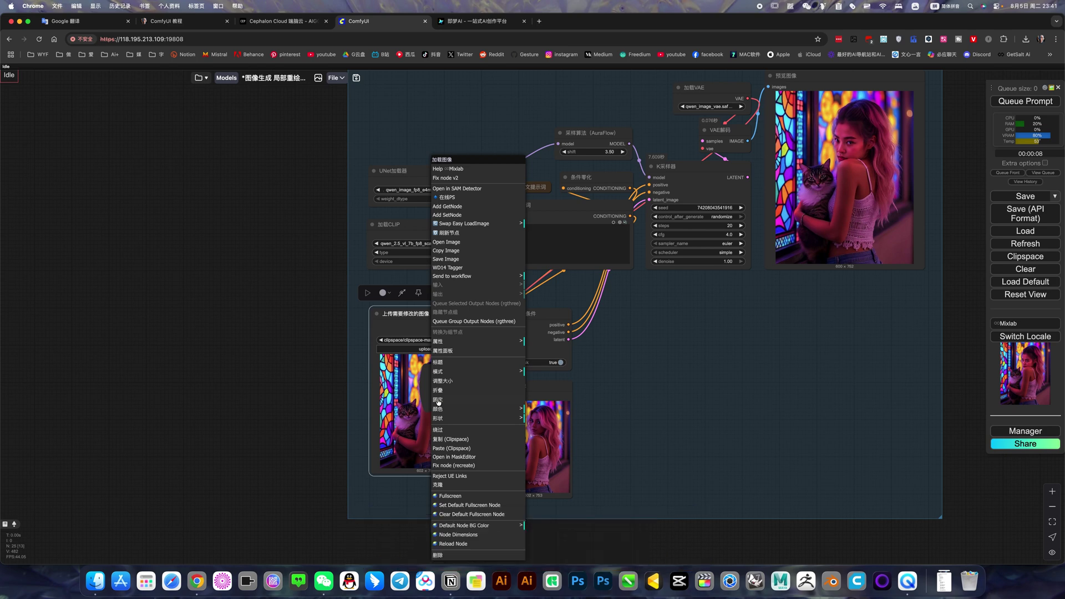
left_click(454, 457)
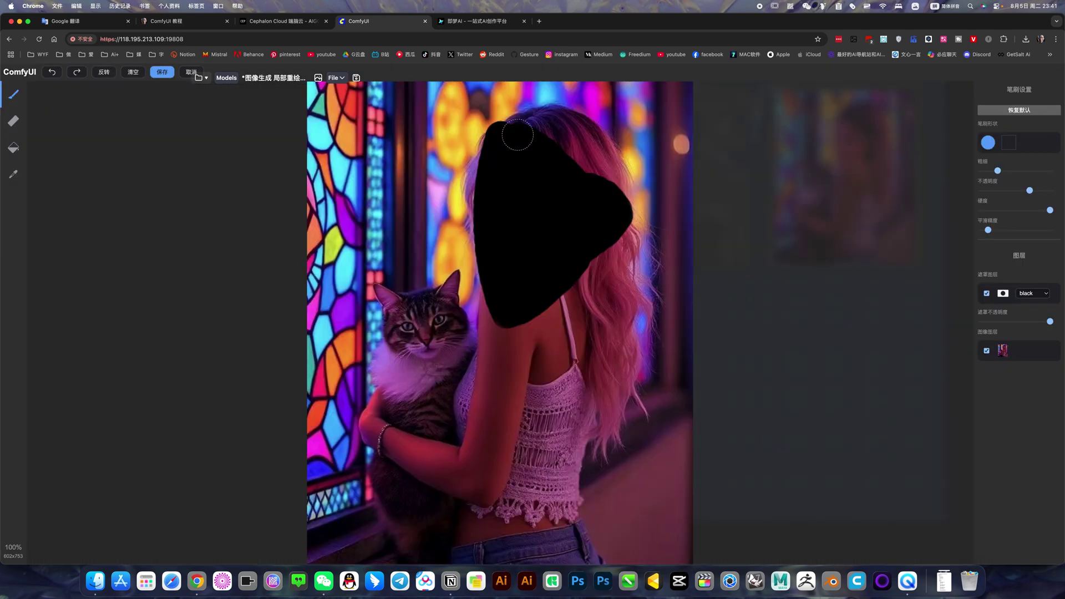
mouse_move(517, 135)
left_mouse_down()
mouse_move(585, 156)
mouse_move(482, 260)
left_mouse_up()
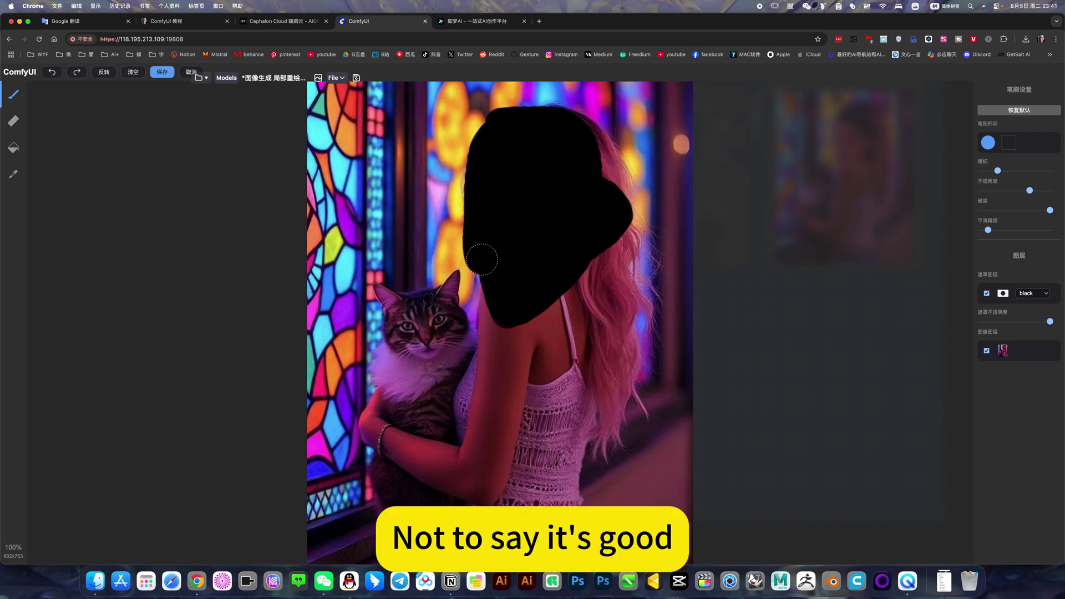
left_click(162, 72)
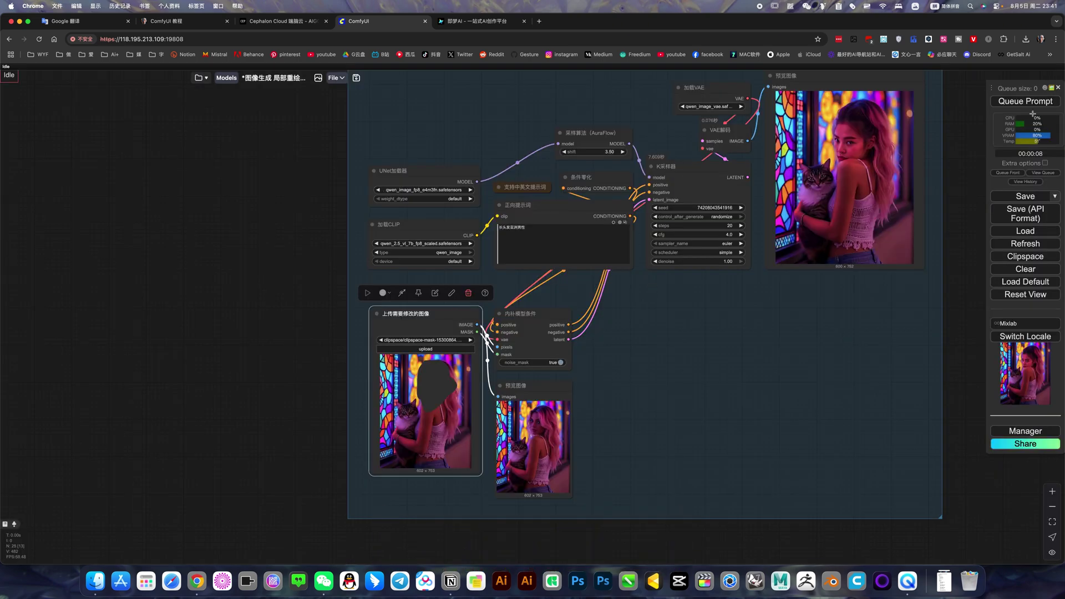
Queue the head repaint with the extended mask and examine the repainted face in the group's preview image
left_click(1025, 102)
scroll(902, 83, "up", 5)
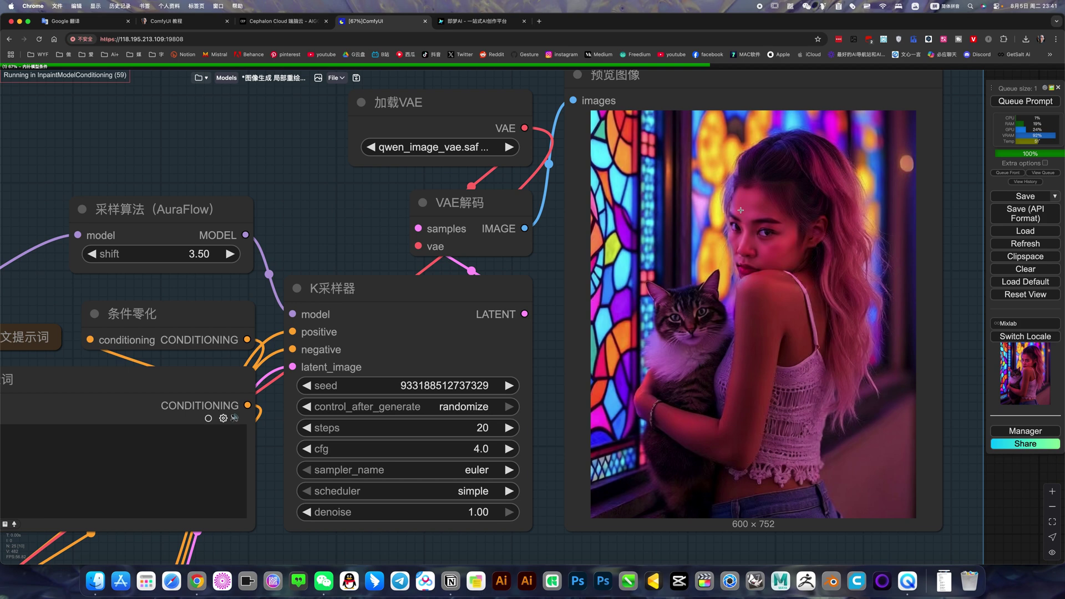
scroll(740, 210, "down", 5)
left_click_drag(783, 348, 785, 347)
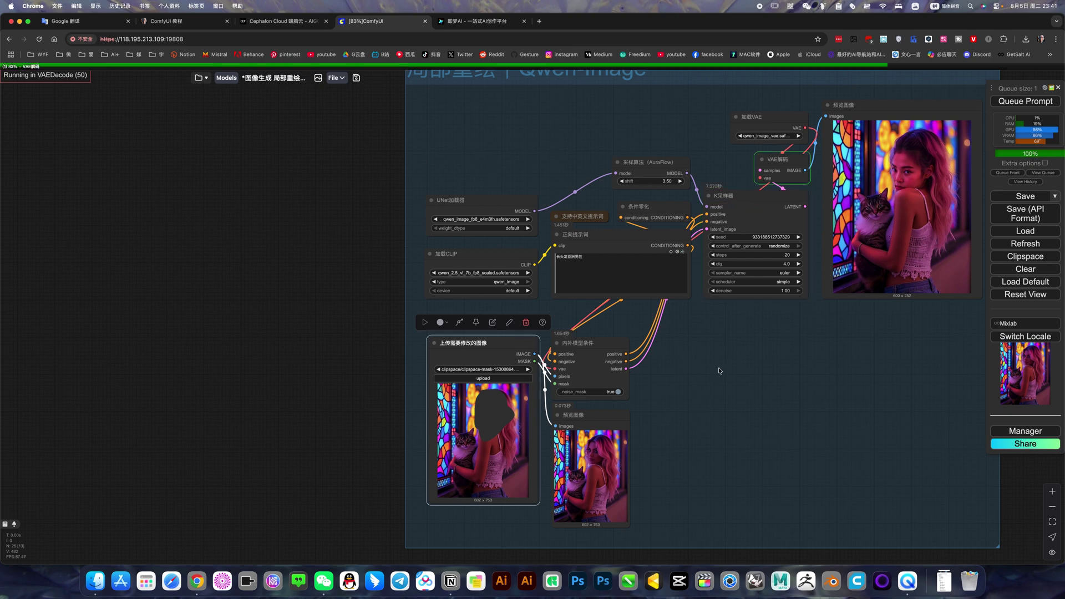
scroll(719, 371, "right", 3)
scroll(719, 370, "up", 1)
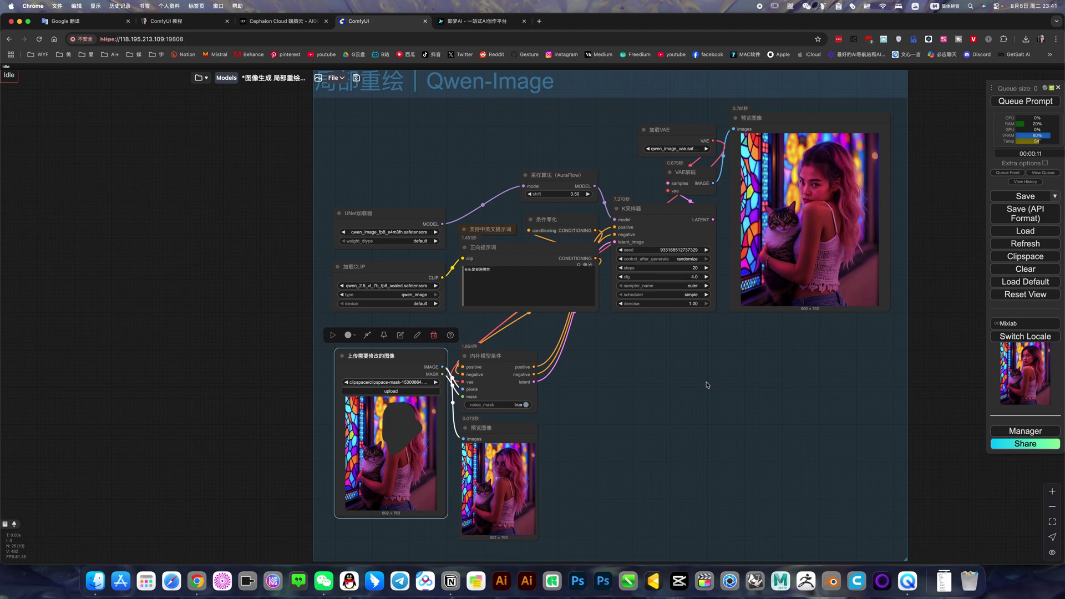
scroll(707, 385, "right", 1)
scroll(708, 385, "up", 1)
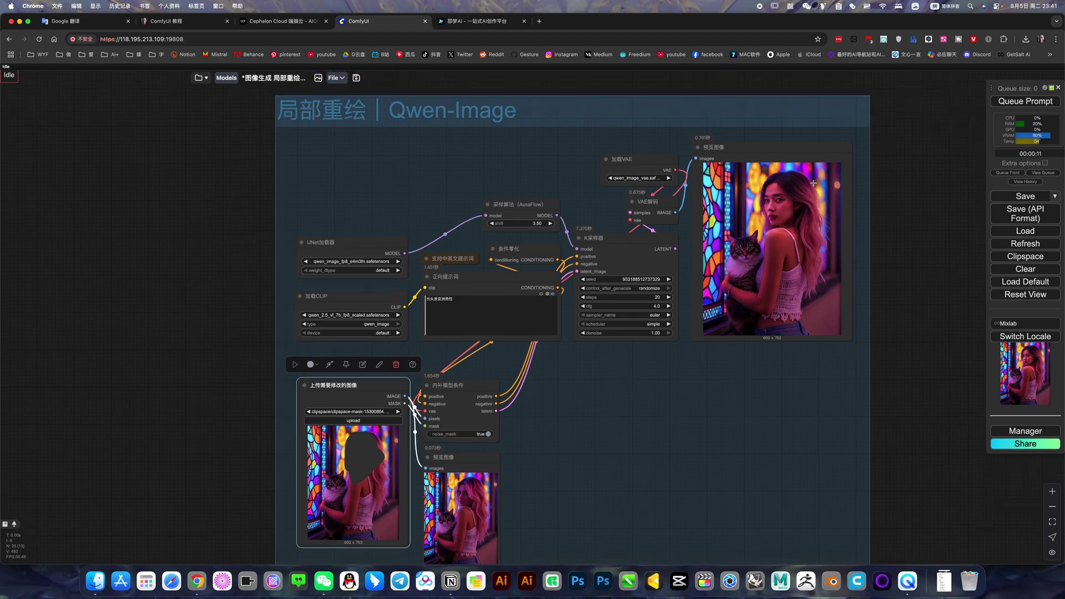
scroll(814, 183, "up", 10)
scroll(797, 204, "down", 3)
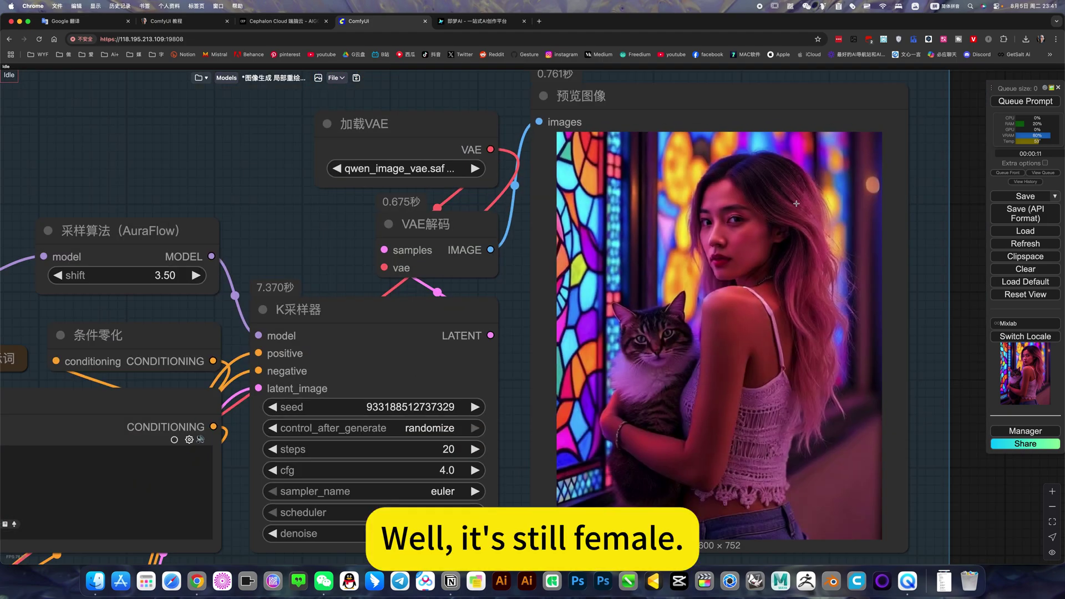
scroll(797, 204, "down", 9)
left_click_drag(552, 450, 550, 453)
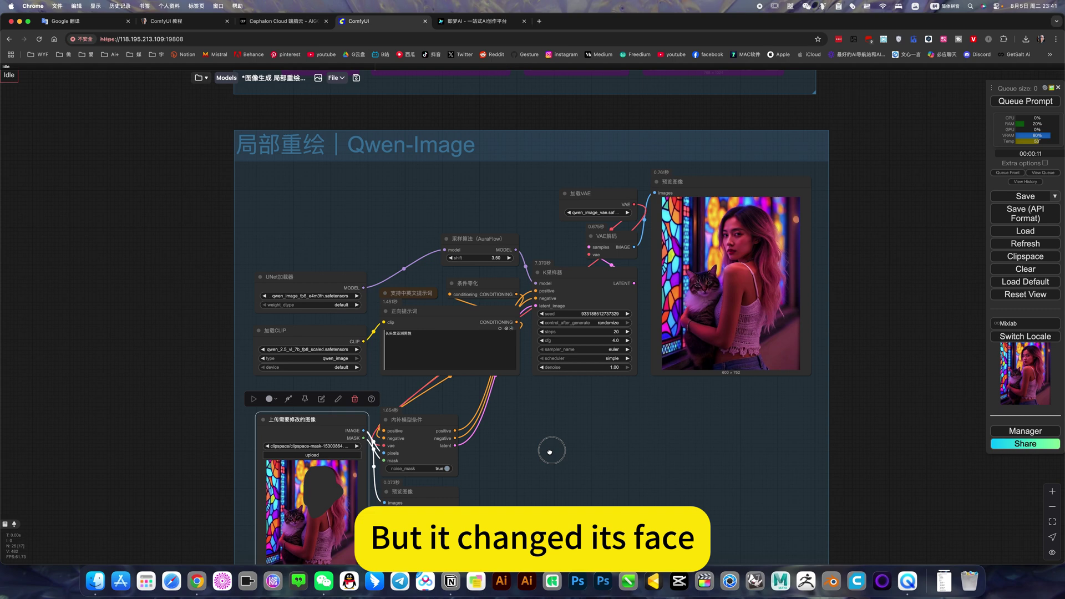
Replace 亚洲男性 with 中国男子 in the repaint group's positive prompt (正向提示词)
scroll(547, 445, "up", 5)
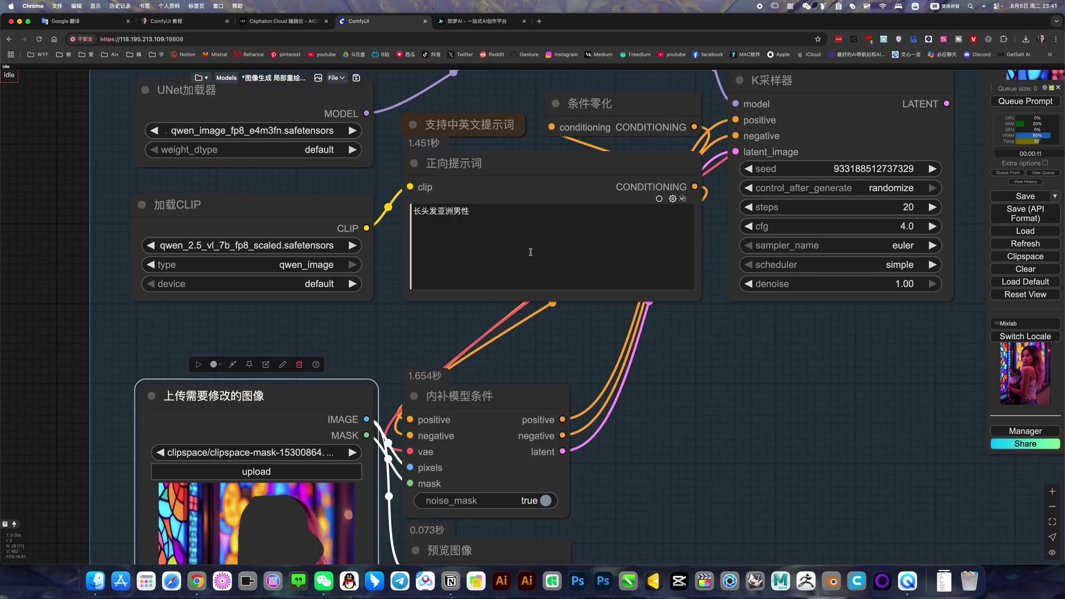
left_click(531, 252)
key("BackSpace")
key("BackSpace")
key("BackSpace")
key("BackSpace")
type("zho")
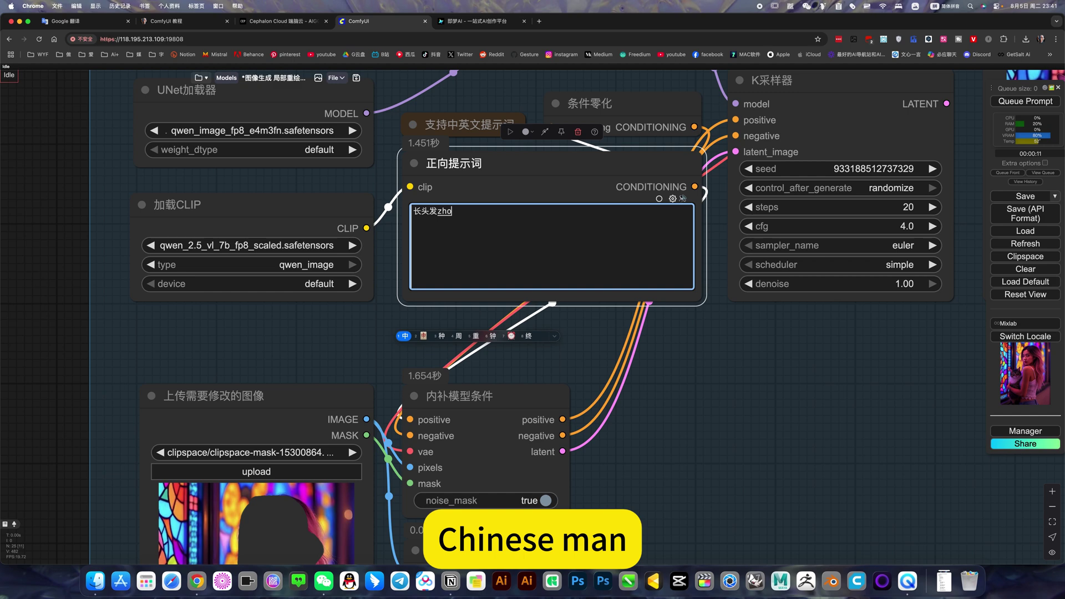
type("ngguo")
key("space")
type("nan")
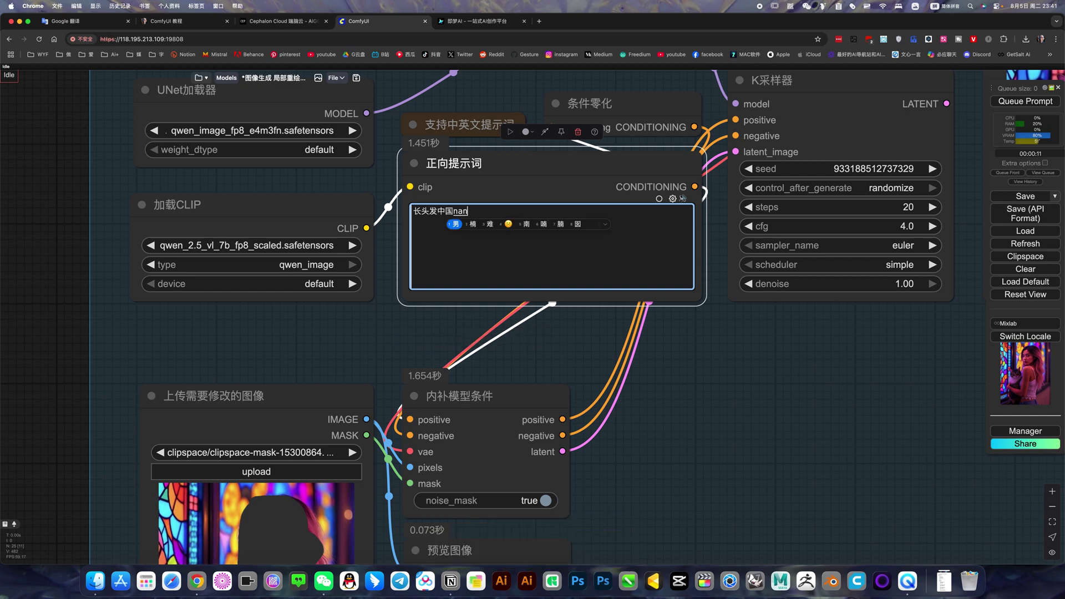
type("zi")
key("space")
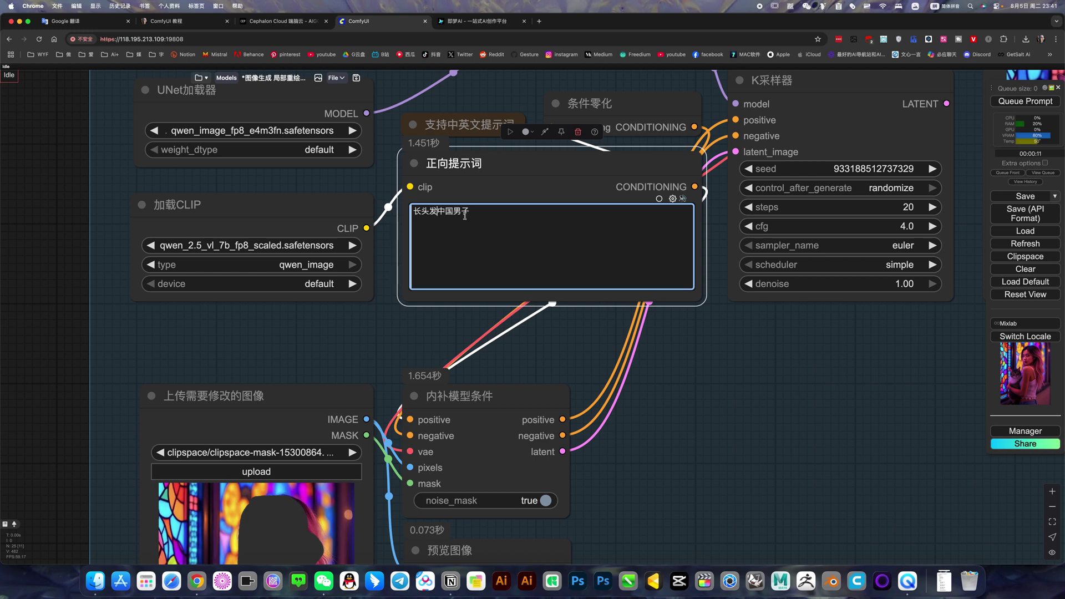
Insert 的 after 长头发 so the prompt reads 长头发的中国男子, and queue the repaint
left_click(437, 211)
type("de")
key("space")
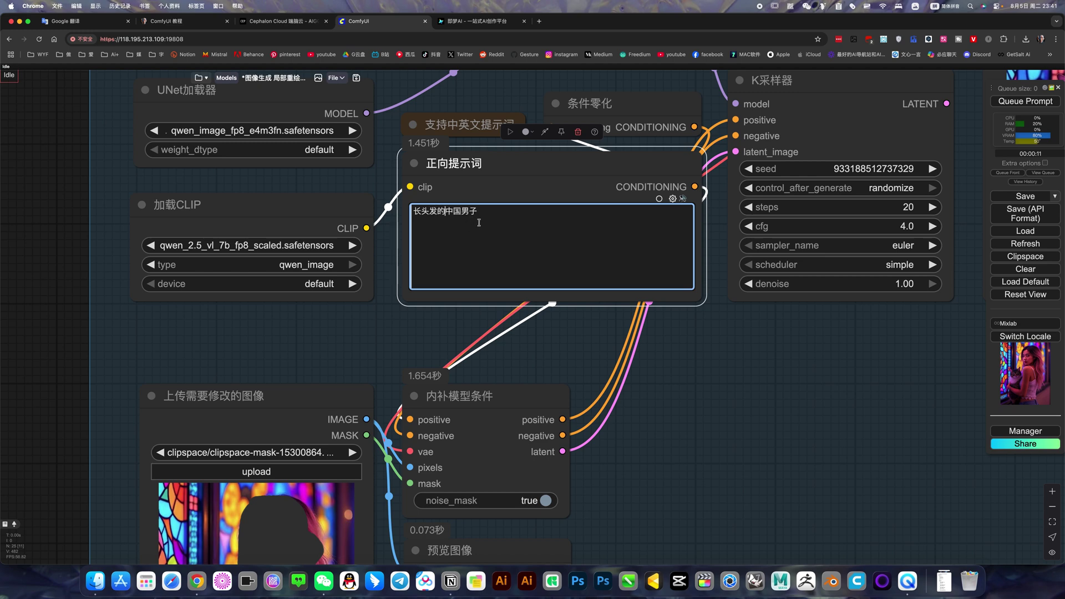
key("ctrl+Return")
left_click(789, 403)
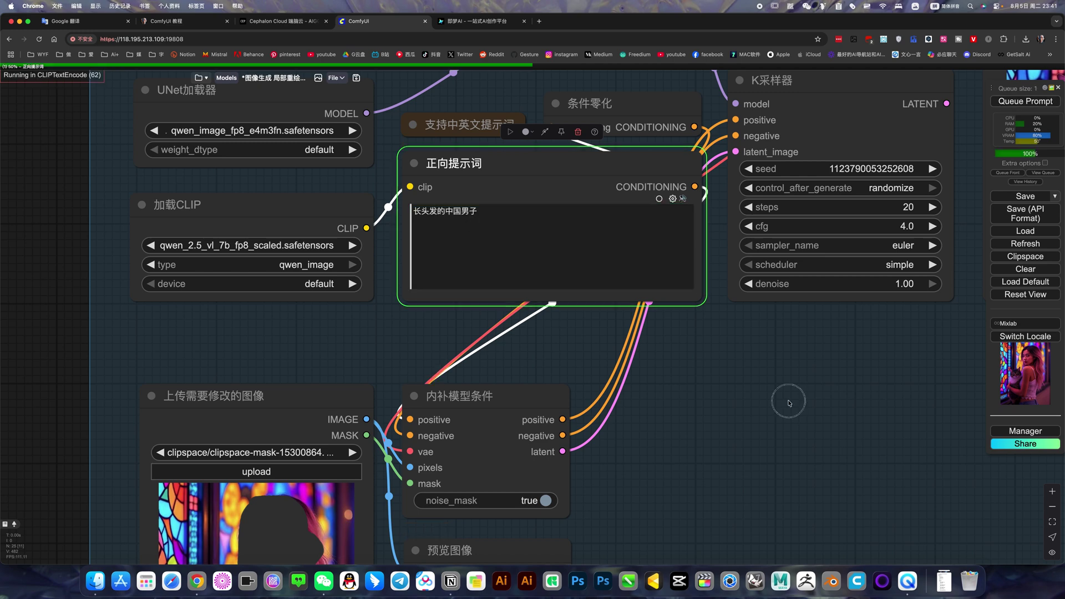
scroll(777, 399, "down", 6)
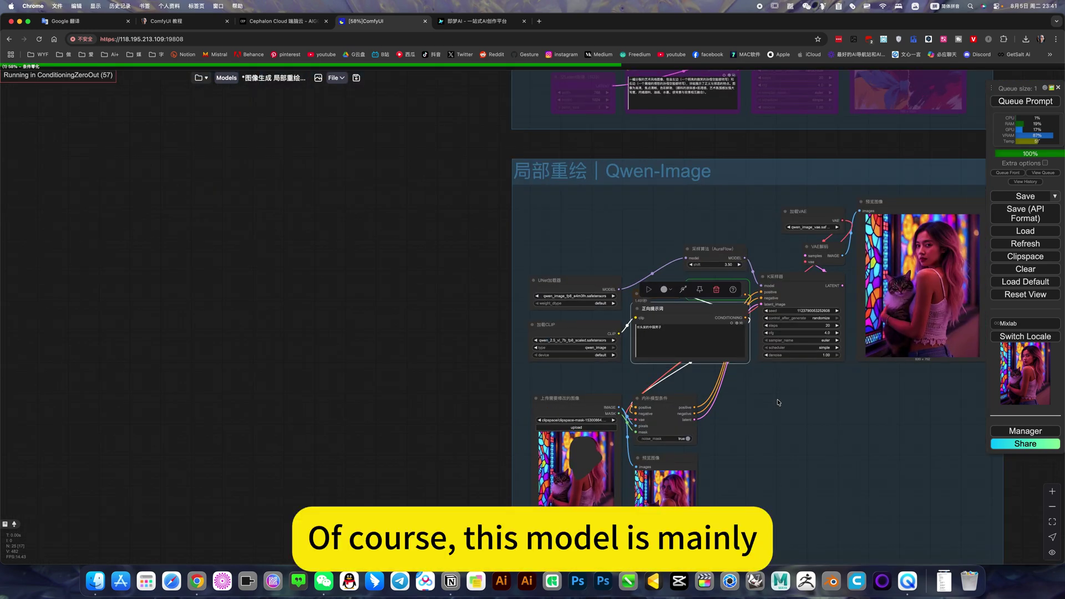
scroll(621, 469, "up", 2)
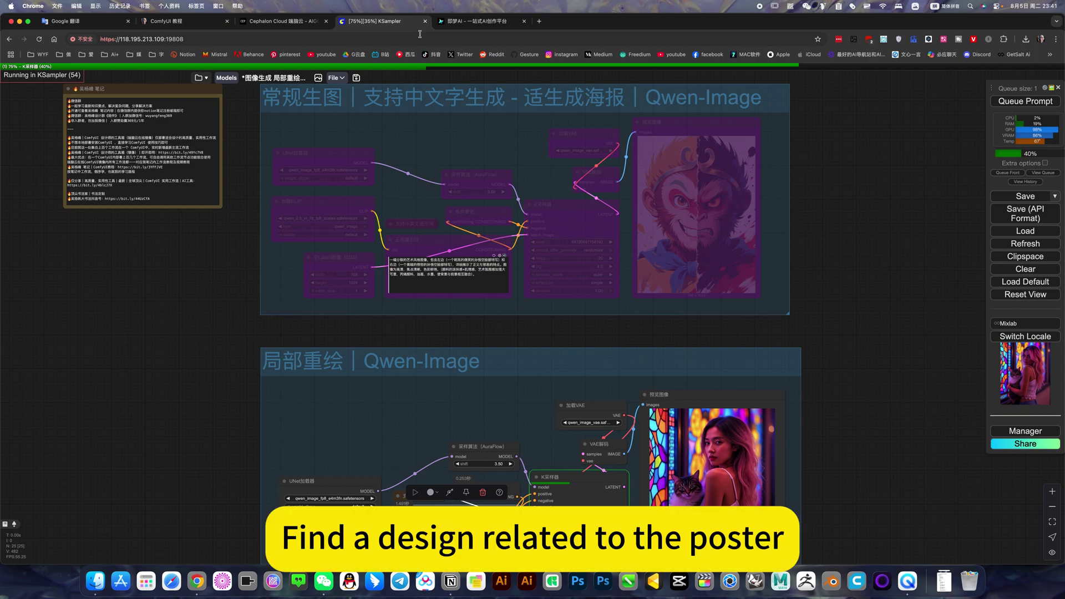
Switch to 即梦AI, look through its gallery and 海报 results for a poster, and reuse the 五一快乐假期 roller-coaster poster's prompt
scroll(457, 379, "down", 5)
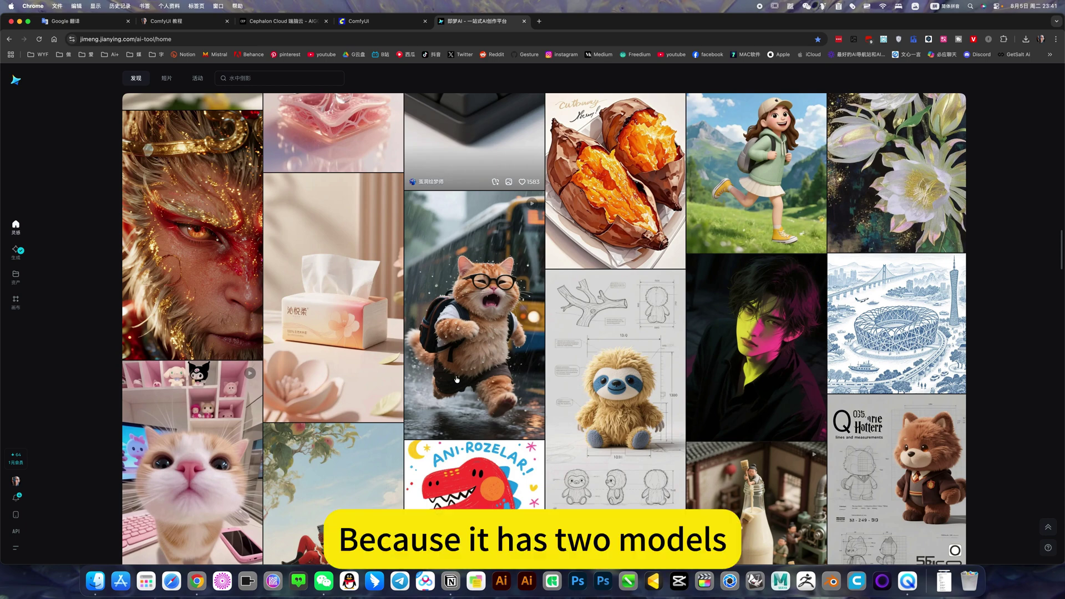
scroll(457, 380, "down", 15)
scroll(456, 380, "down", 6)
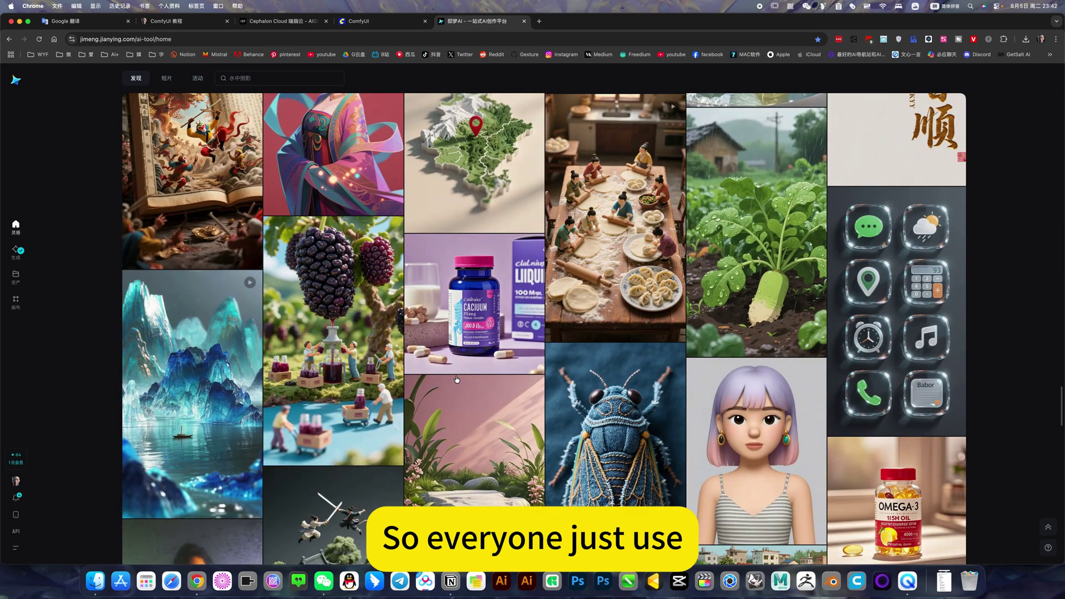
scroll(457, 379, "down", 10)
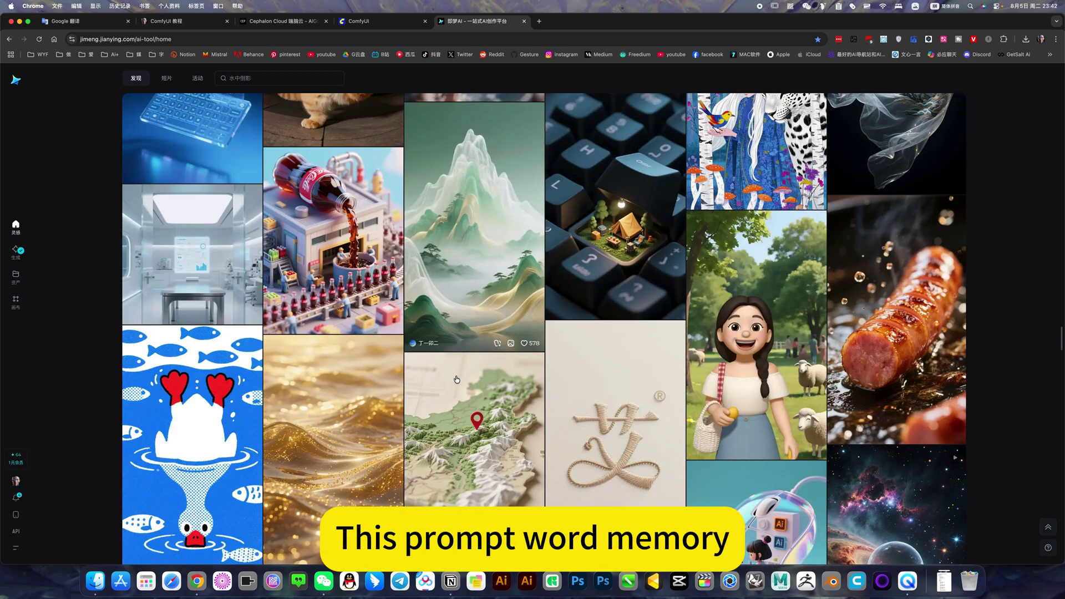
scroll(457, 380, "down", 10)
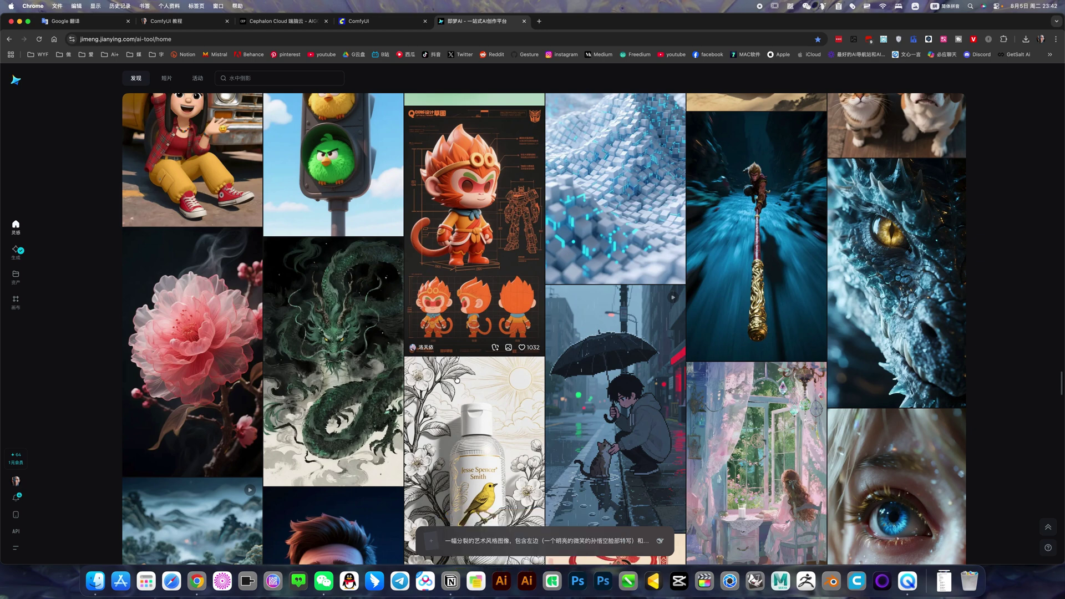
scroll(457, 380, "down", 10)
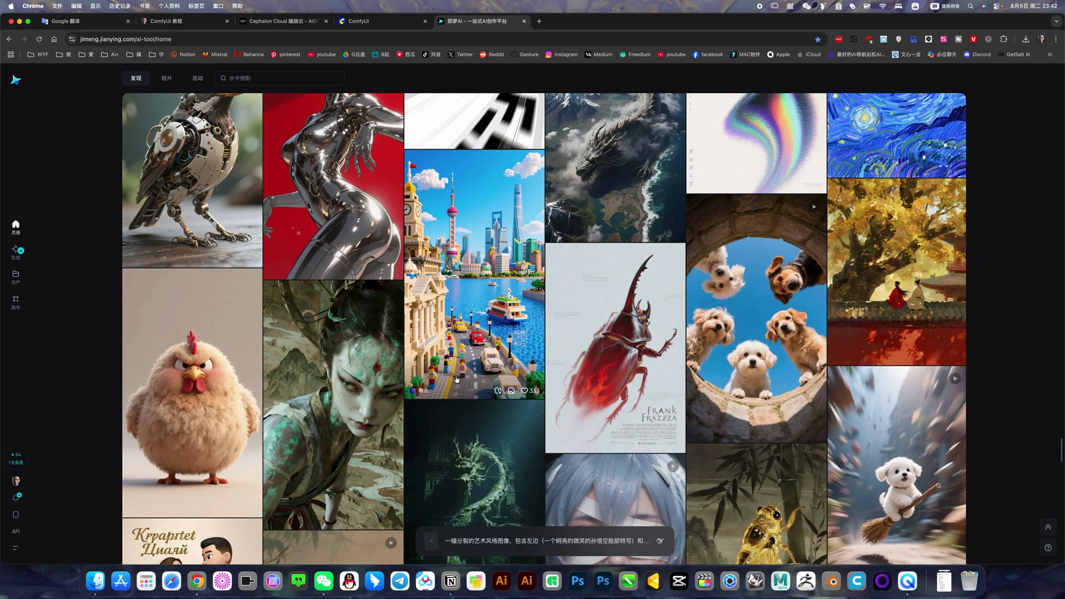
scroll(457, 379, "down", 5)
left_click(255, 77)
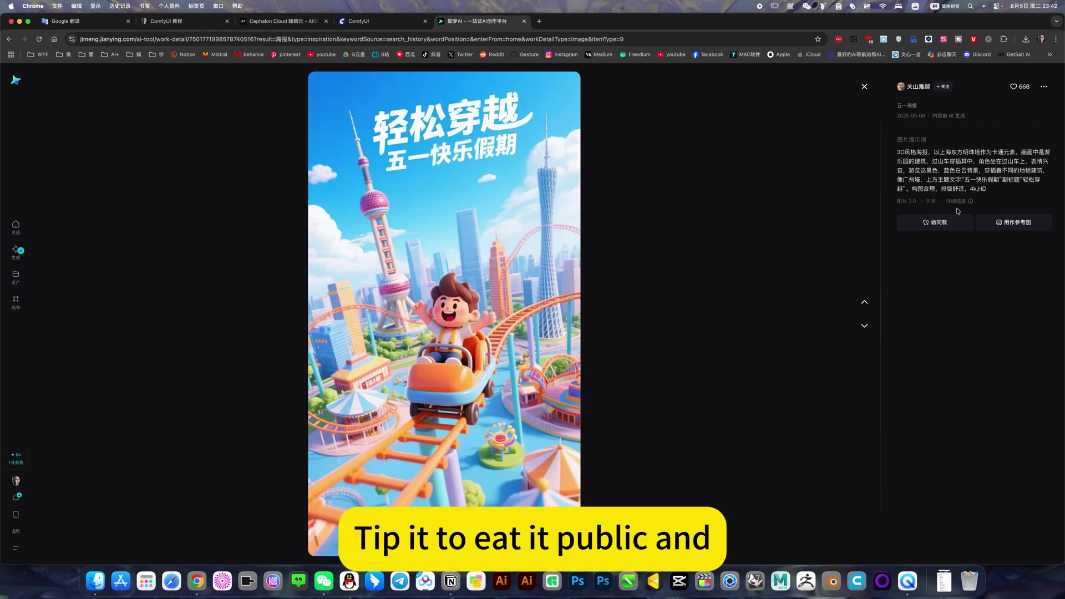
left_click(938, 221)
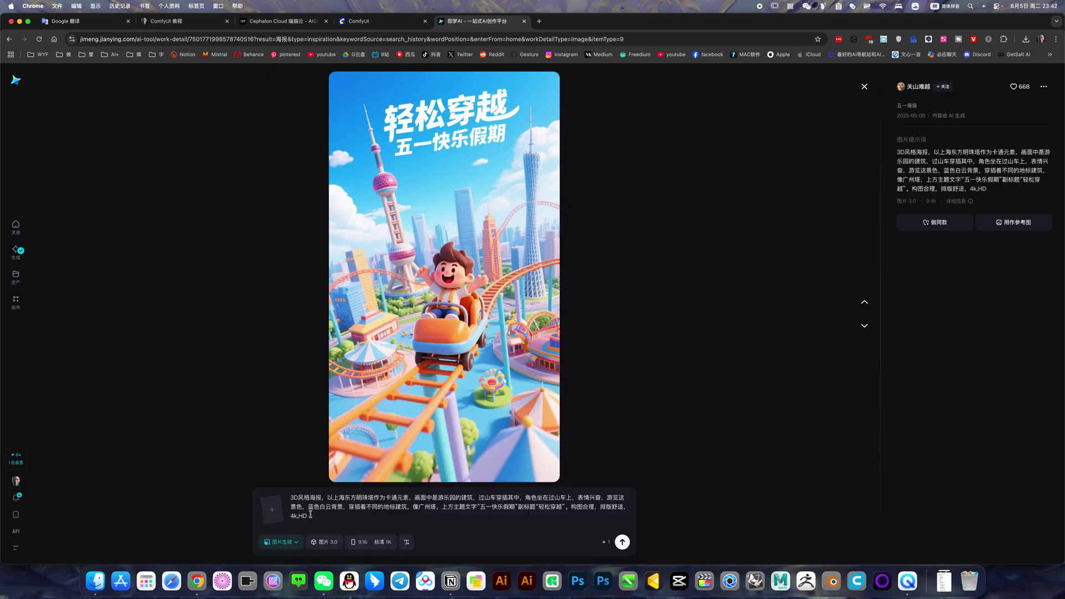
Back in ComfyUI, replace the 常规生图 group's positive prompt with the copied 3D-style Shanghai roller-coaster poster prompt
left_click(381, 21)
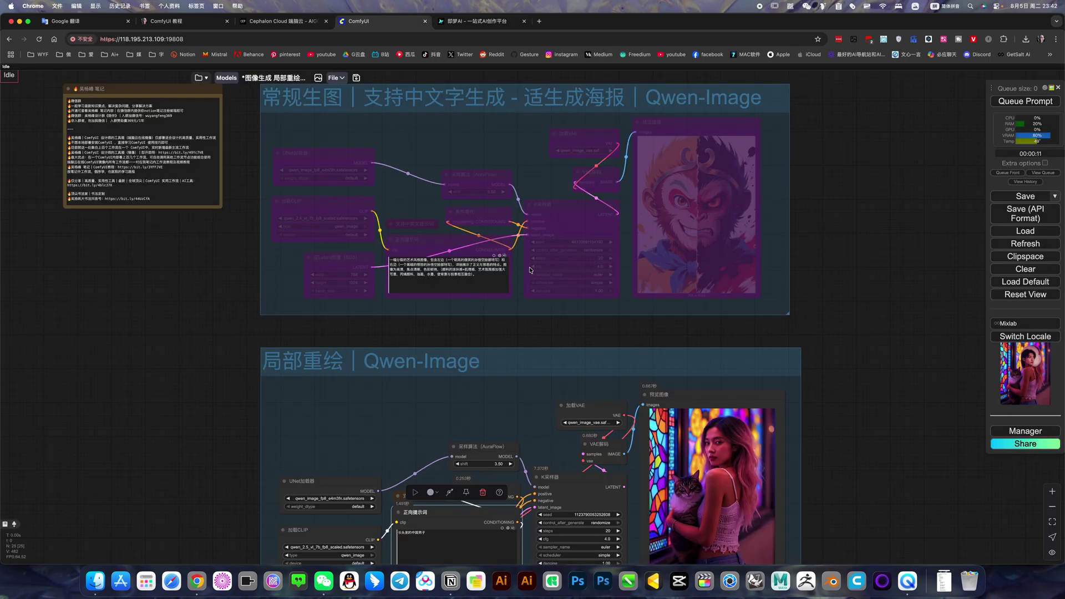
left_click_drag(489, 279, 367, 233)
key("cmd+v")
Set the 常规生图 group's nodes to Always and queue the workflow
right_click(502, 146)
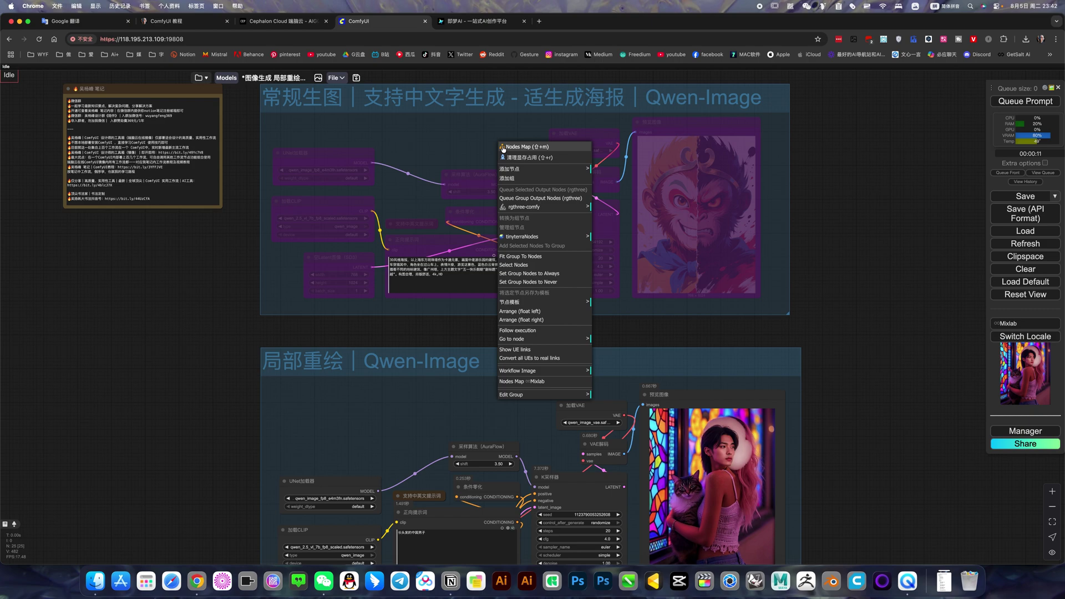
left_click(1036, 102)
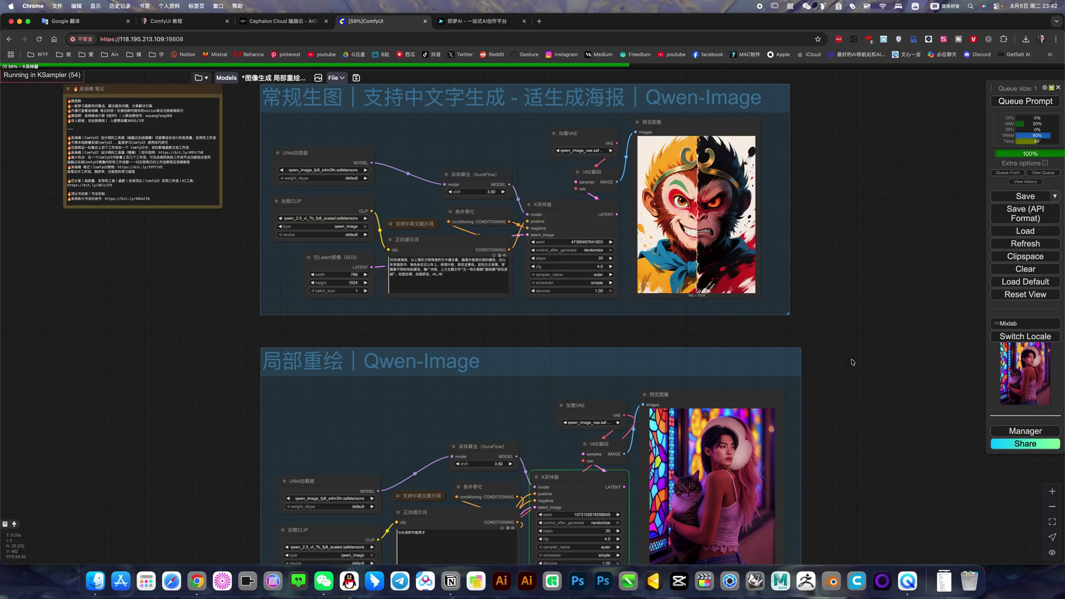
Follow the run in the 局部重绘 group and compare its masked source image with the repainted head in the preview
scroll(739, 276, "down", 5)
scroll(482, 476, "up", 8)
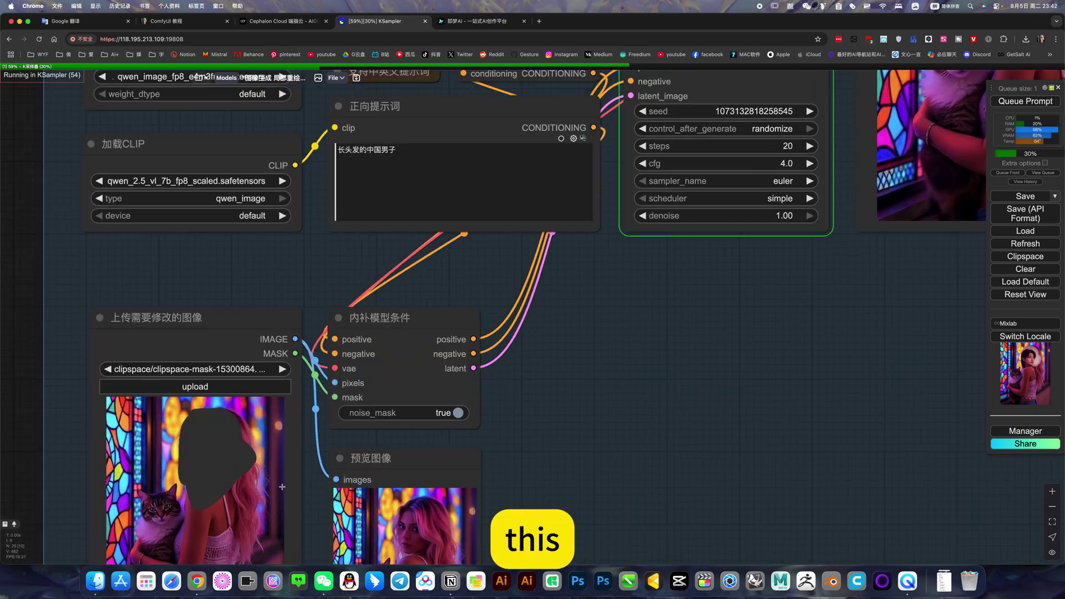
scroll(586, 413, "down", 8)
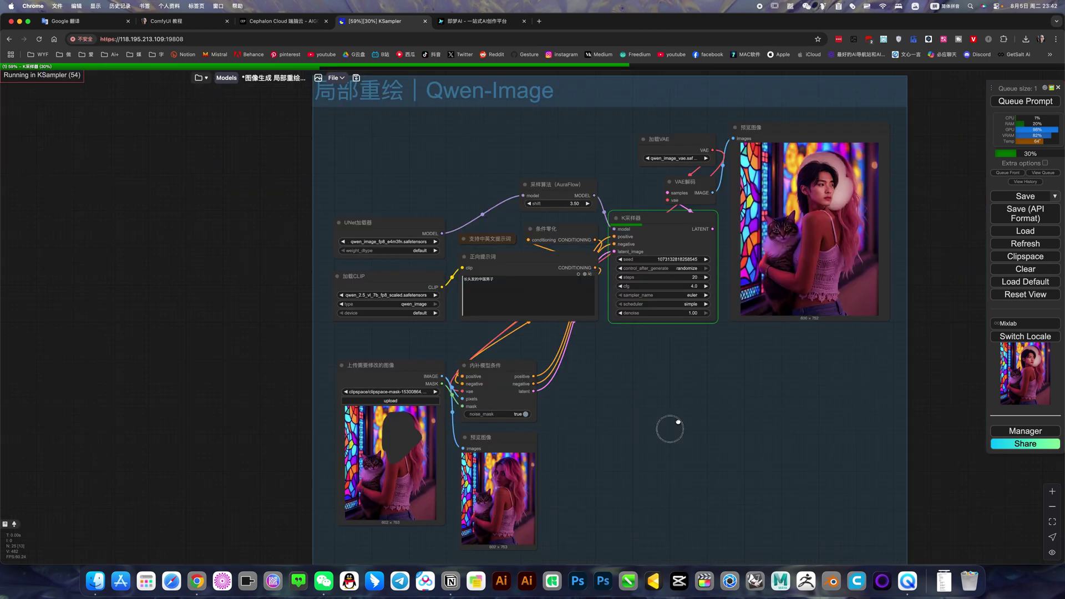
left_click_drag(678, 422, 617, 477)
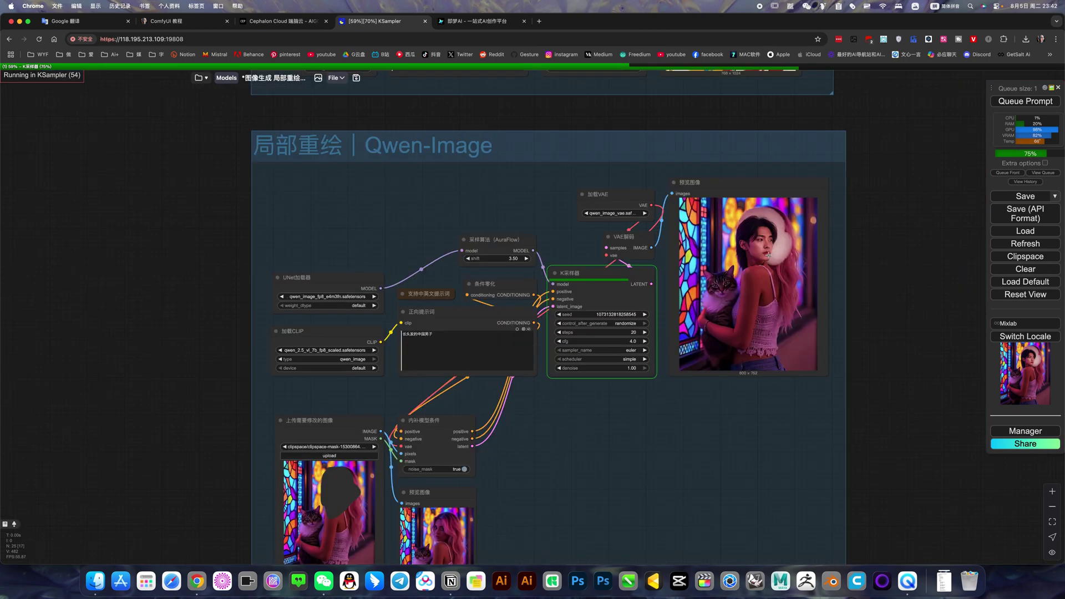
scroll(769, 255, "up", 8)
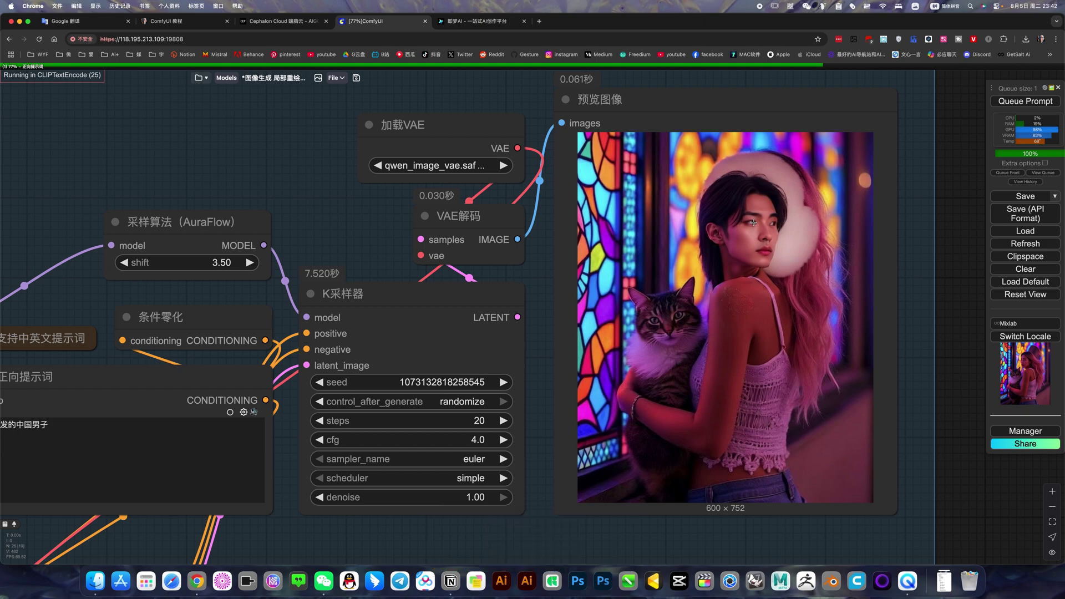
scroll(761, 226, "down", 8)
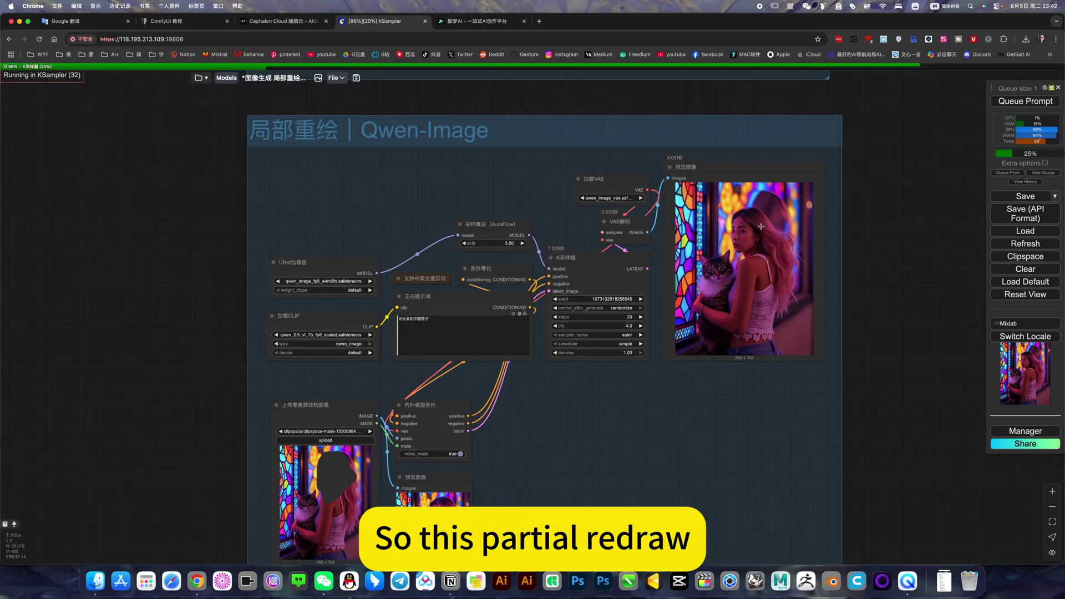
scroll(761, 226, "up", 8)
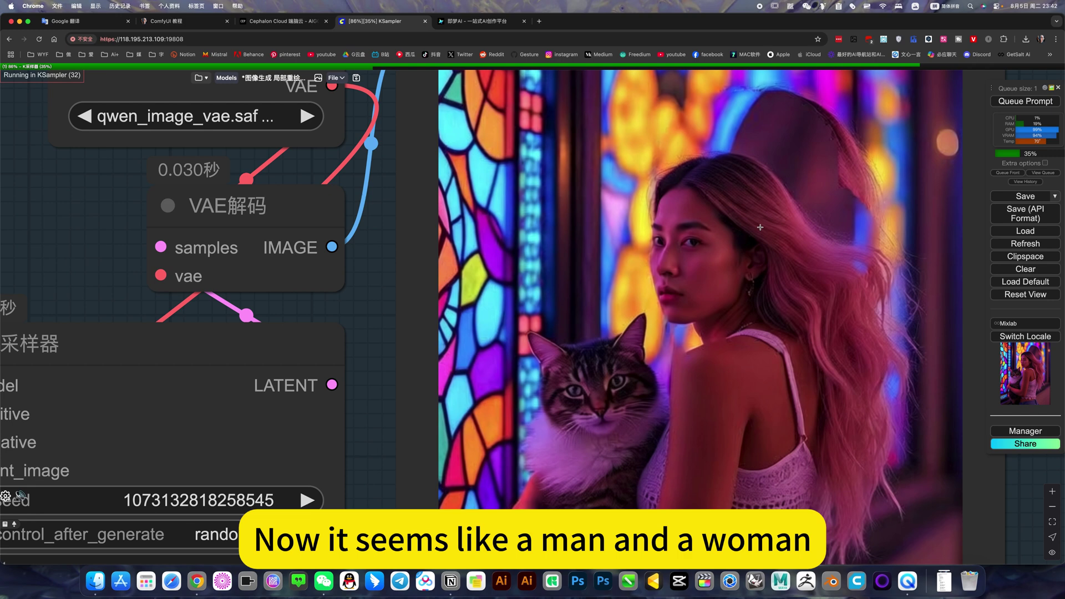
scroll(760, 228, "down", 10)
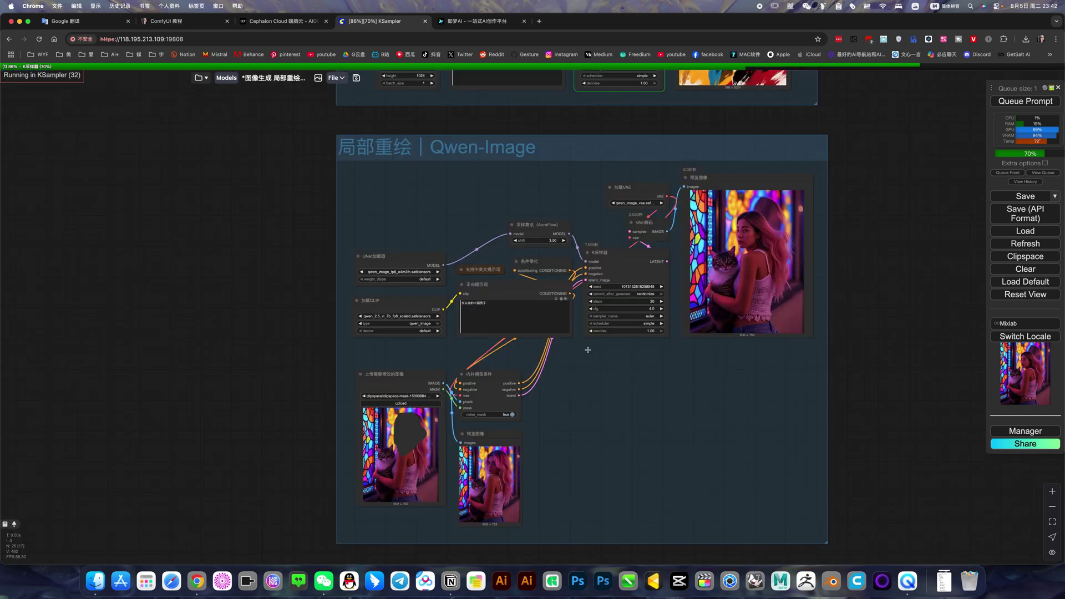
Extend the mask over the back and full length of the long hair in the mask editor, save it, and queue the workflow
scroll(500, 343, "up", 4)
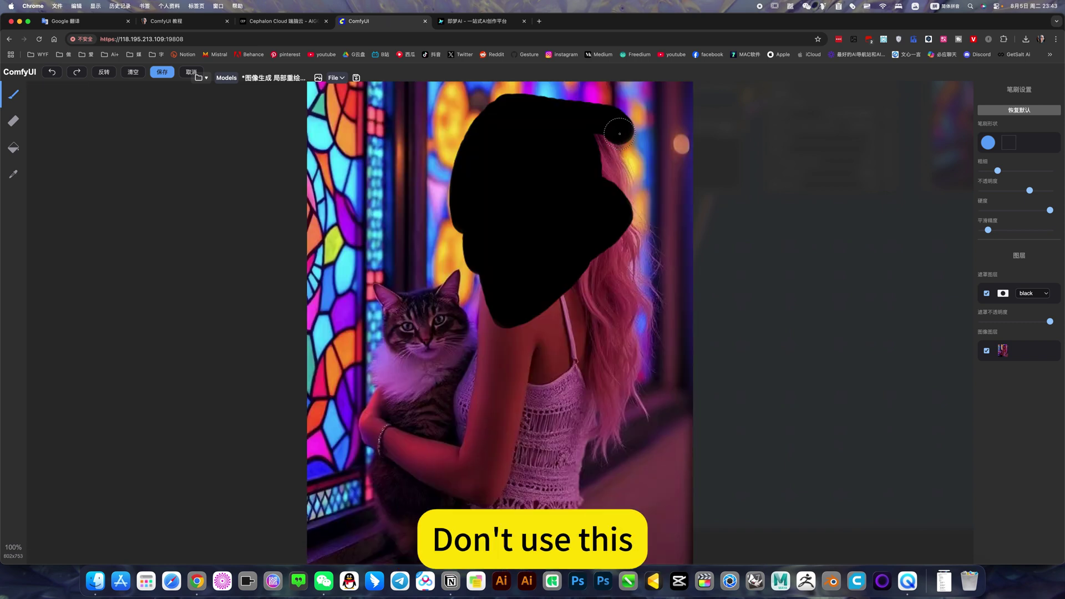
left_click_drag(620, 133, 594, 278)
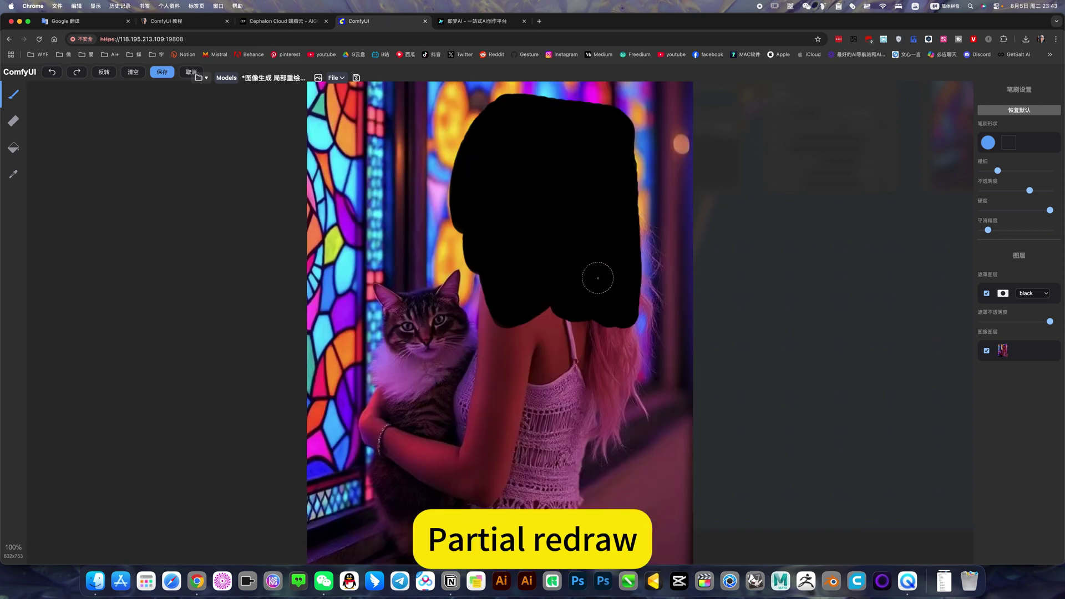
mouse_move(597, 278)
left_mouse_down()
mouse_move(593, 267)
mouse_move(596, 433)
mouse_move(628, 436)
mouse_move(569, 400)
mouse_move(546, 279)
left_mouse_up()
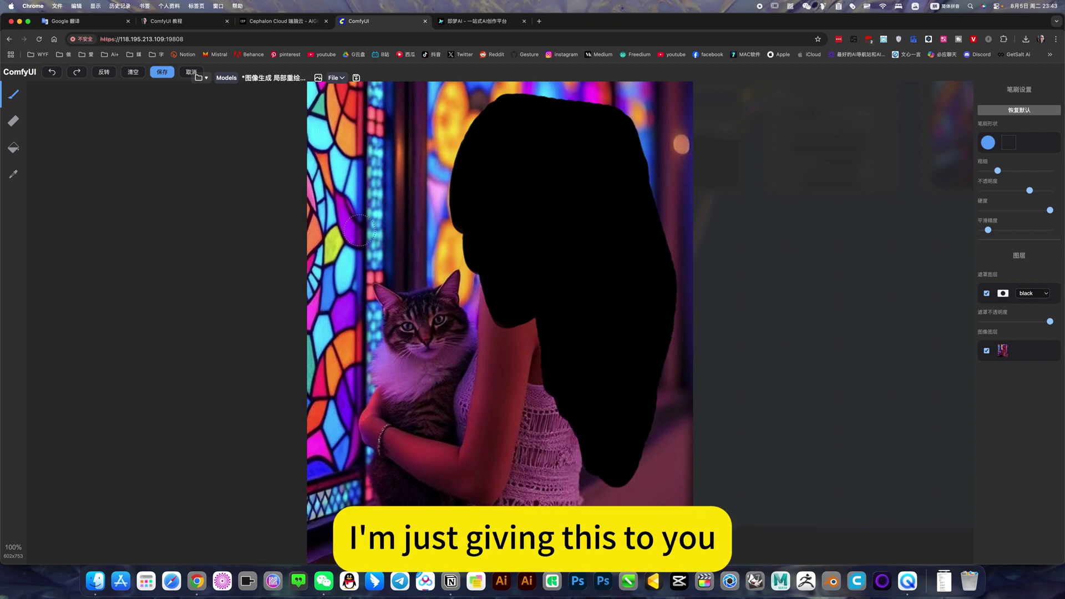
left_click(163, 71)
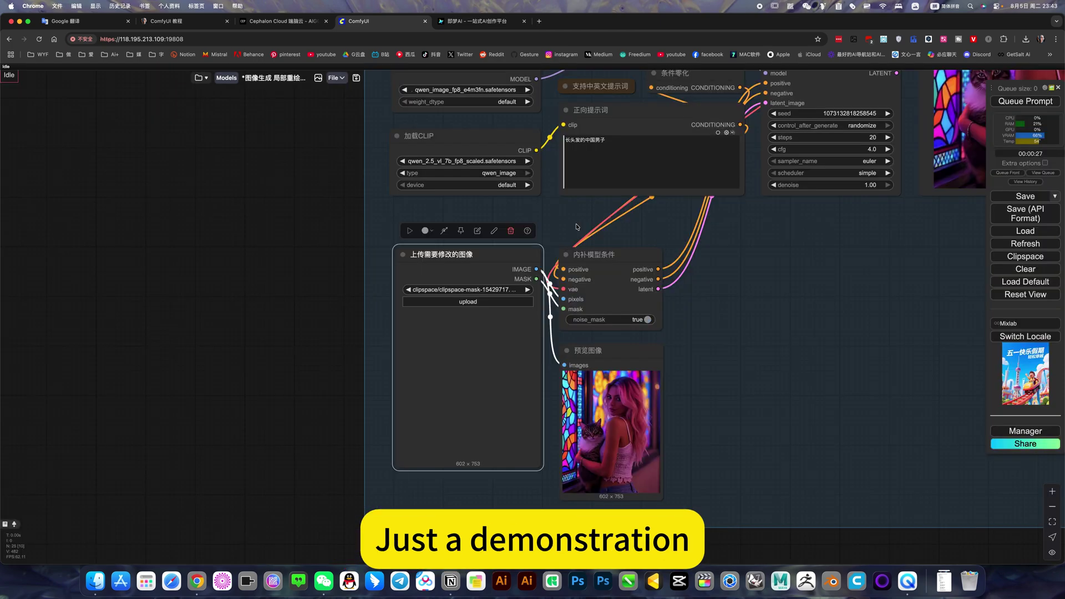
key("ctrl+Return")
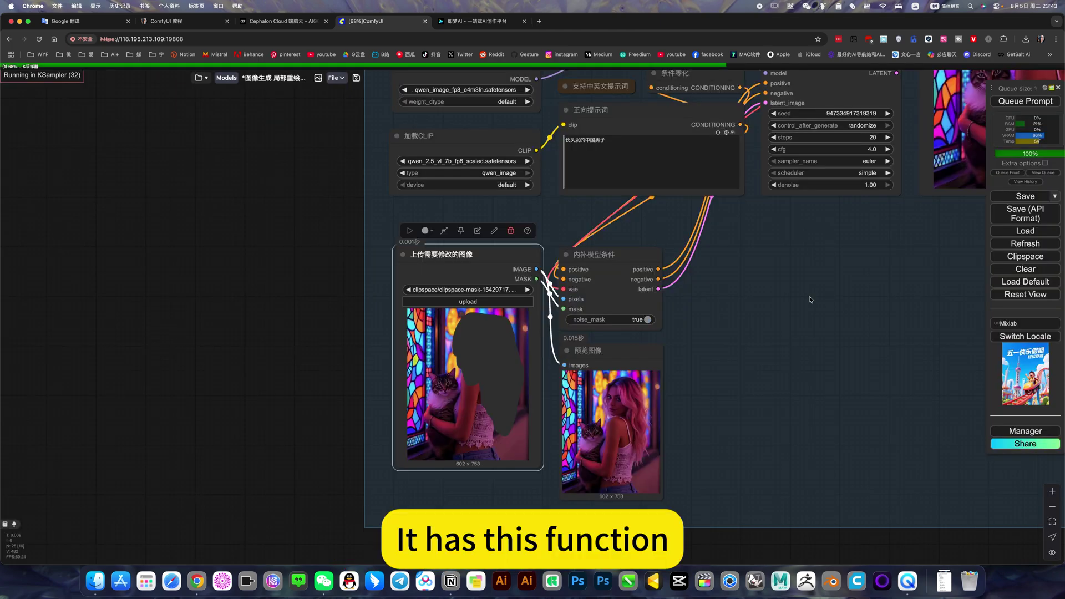
Follow the running K采样器 and the poster preview in the 常规生图 group
scroll(810, 299, "down", 8)
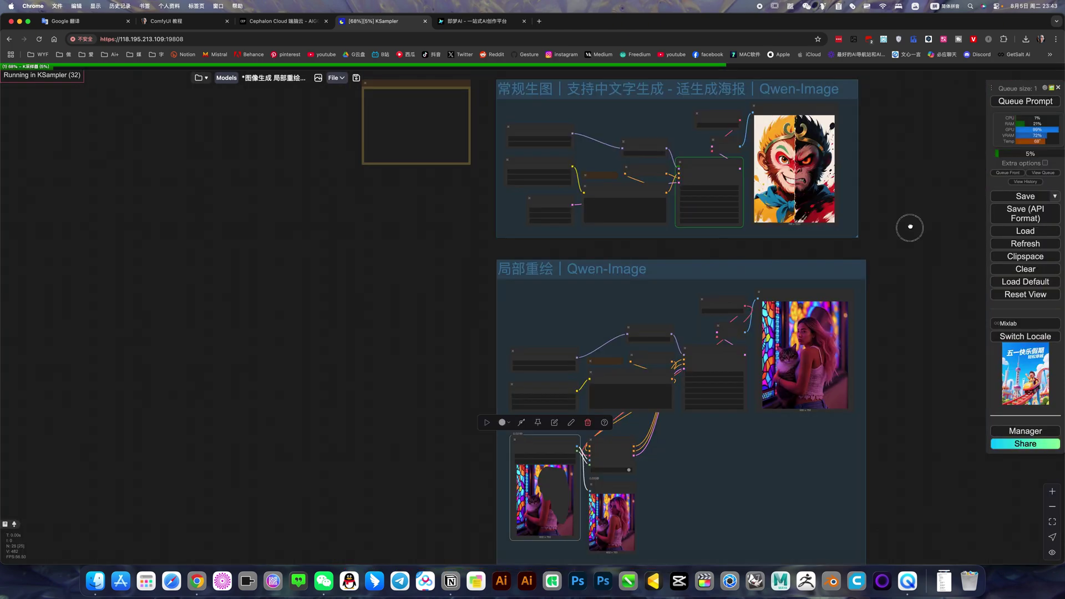
left_click_drag(911, 226, 889, 257)
scroll(684, 212, "up", 12)
scroll(685, 213, "down", 1)
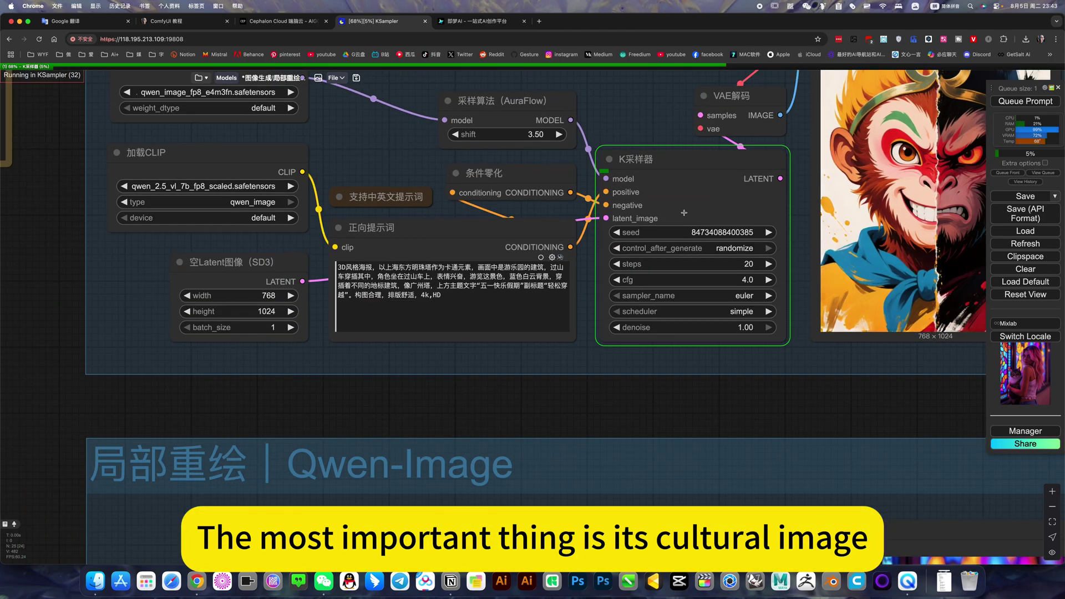
scroll(593, 300, "down", 4)
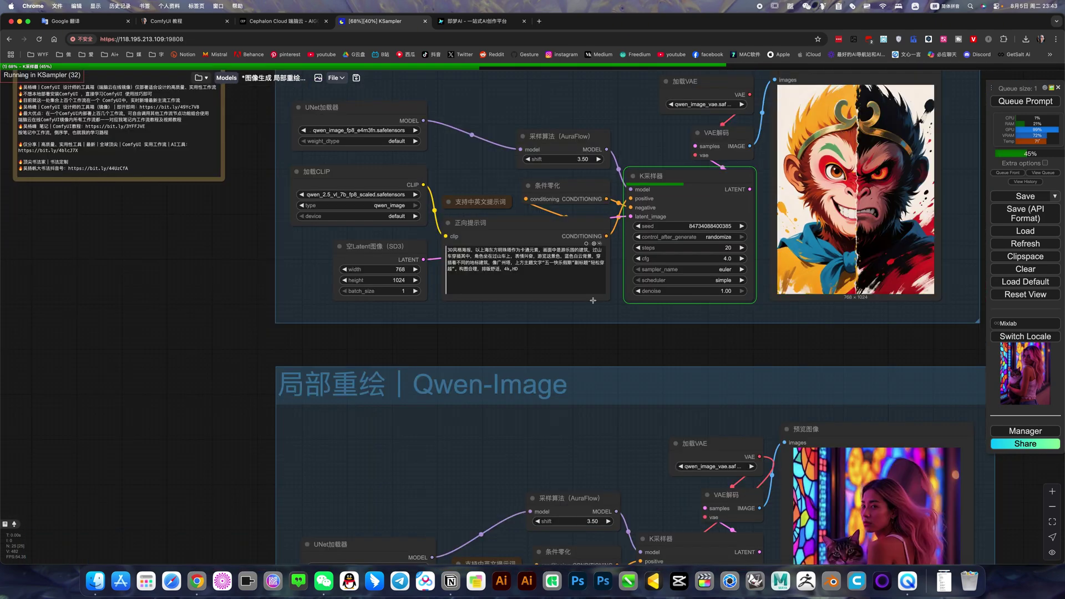
left_click_drag(594, 300, 615, 326)
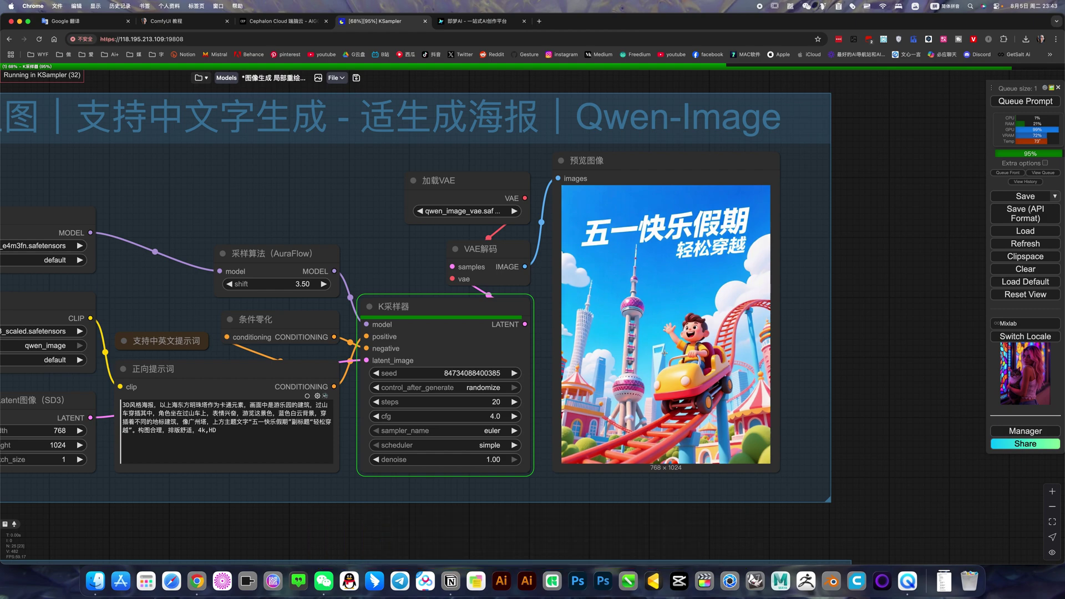
Compare the generated roller-coaster poster with the original on the 即梦AI page, and inspect its Chinese title lettering up close in ComfyUI
key("ctrl+Tab")
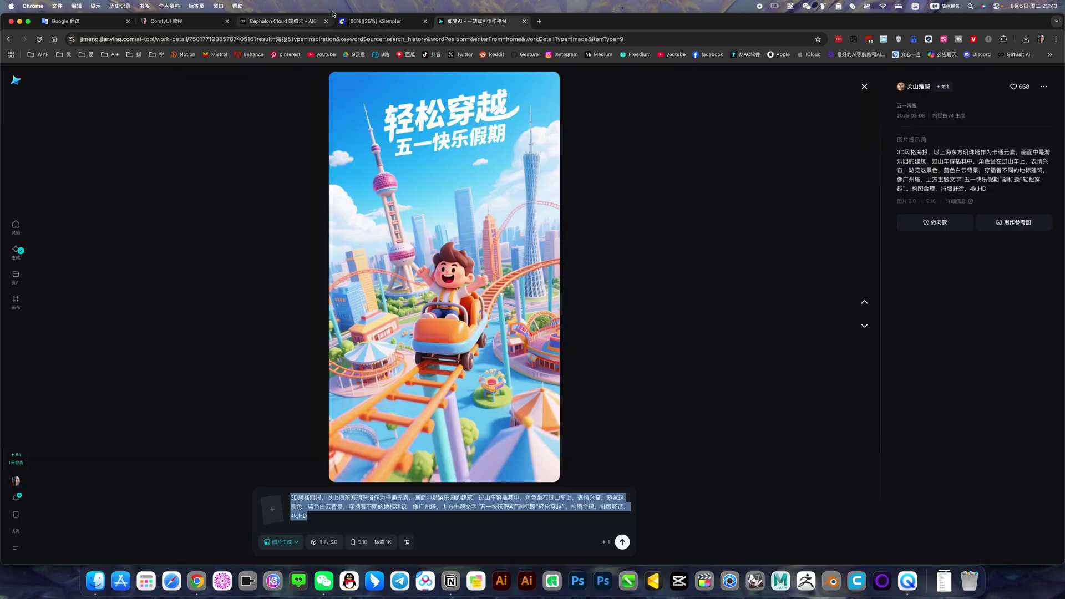
key("ctrl+shift+Tab")
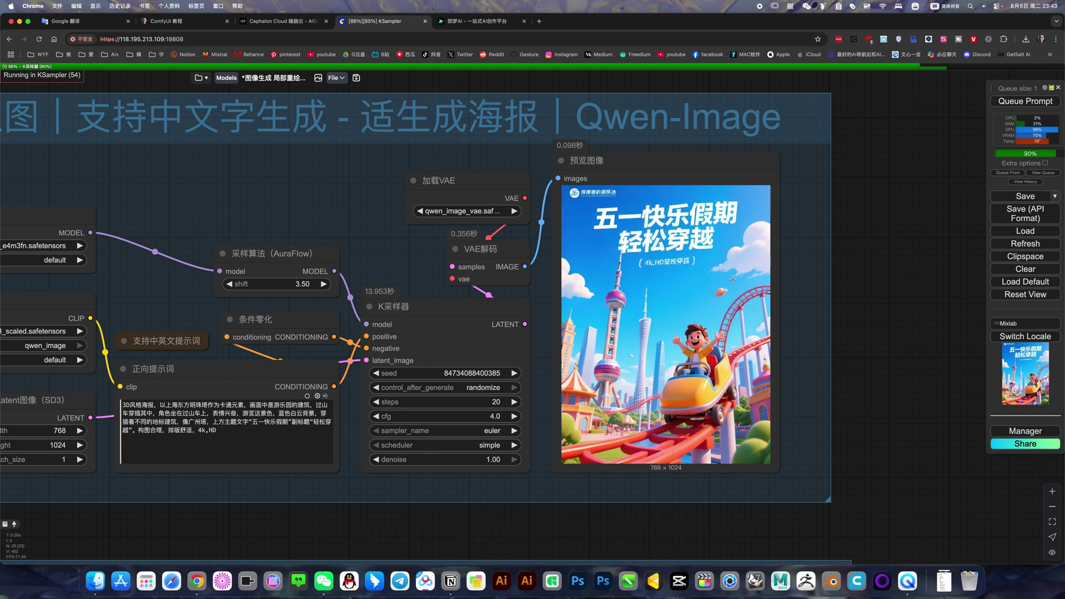
scroll(694, 244, "up", 7)
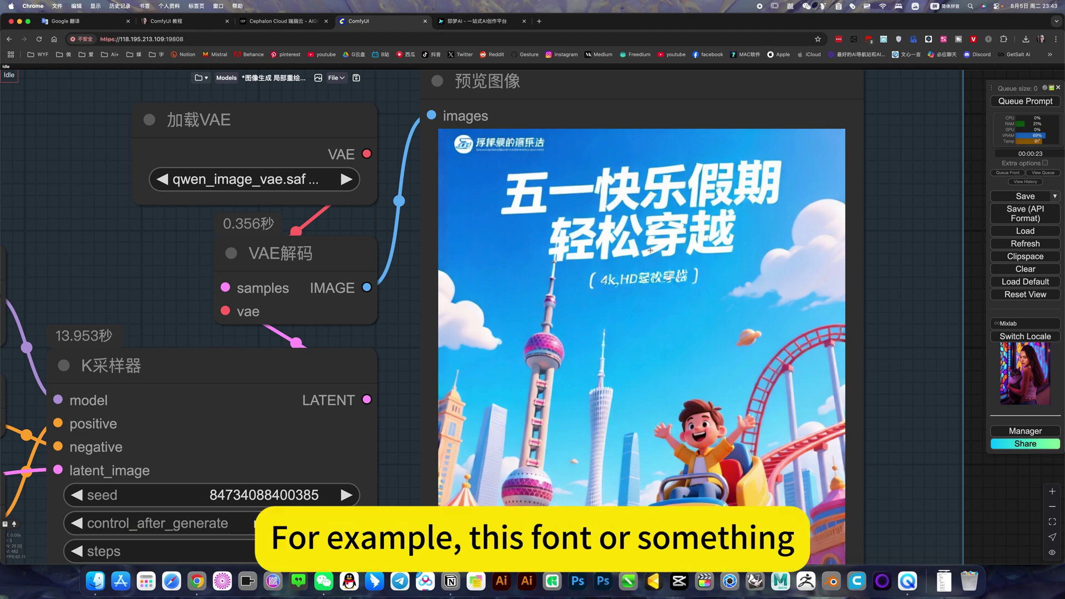
left_click_drag(651, 289, 617, 265)
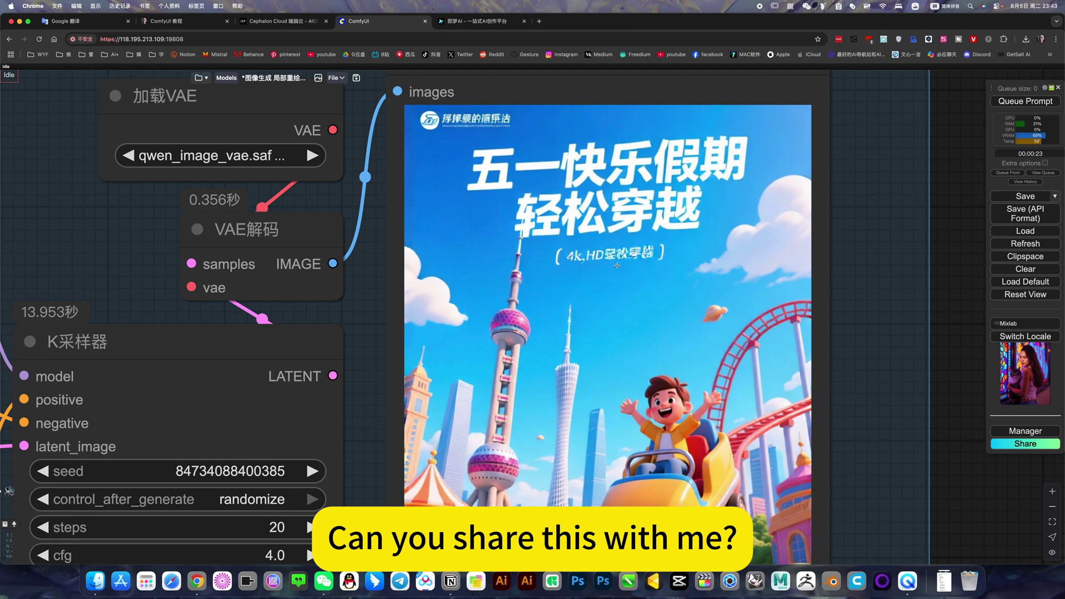
Locate the 中英文字体修改｜Flux Text workflow in the saved workflow list, close the list, and review the whole generated poster
left_click(199, 78)
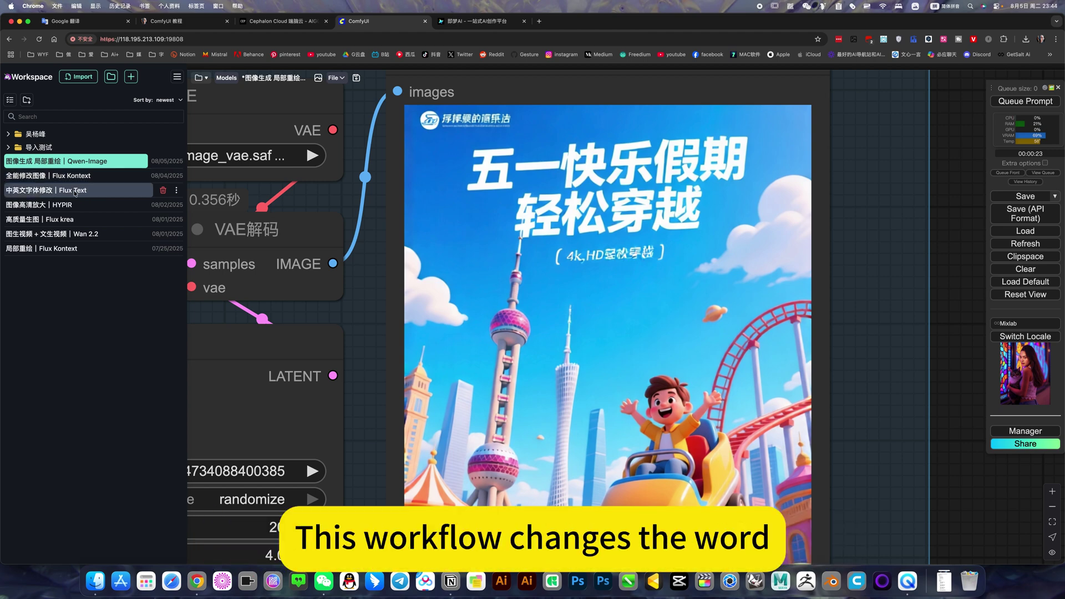
left_click(880, 311)
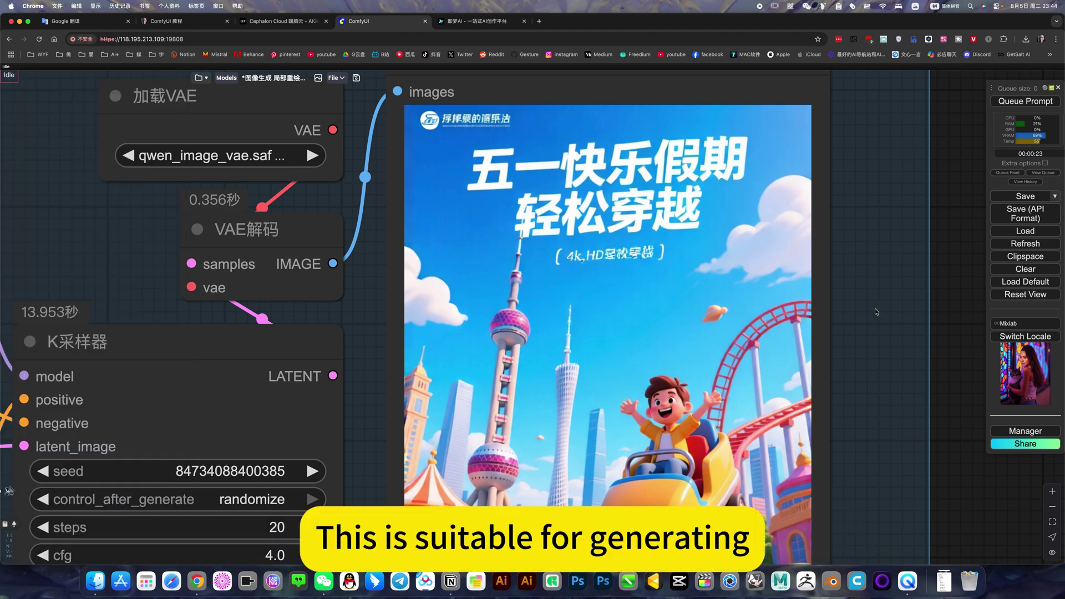
scroll(876, 312, "down", 3)
scroll(876, 312, "down", 2)
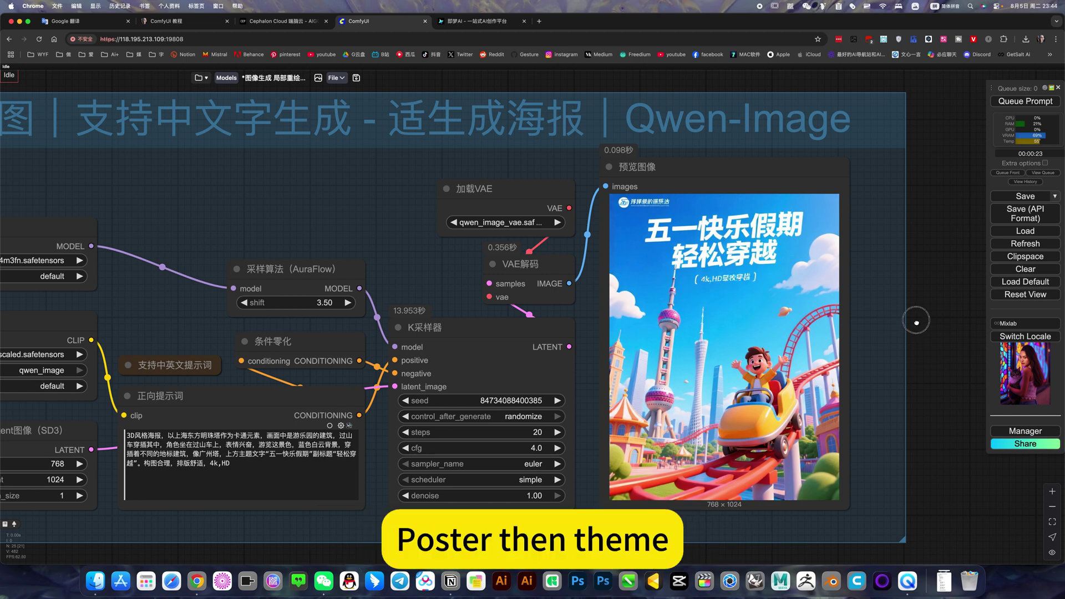
left_click_drag(917, 322, 908, 277)
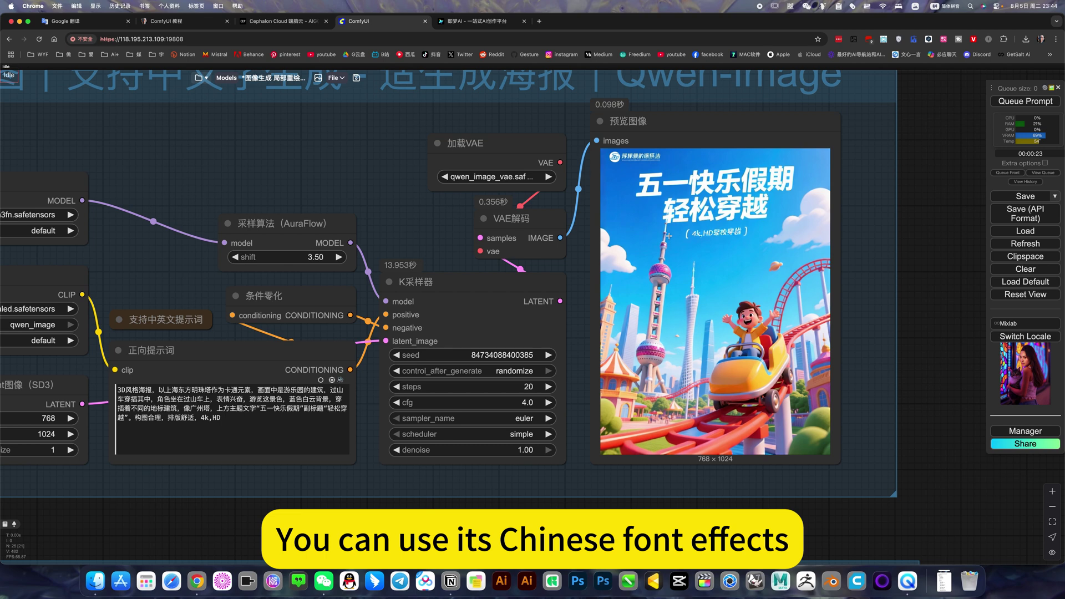
scroll(626, 338, "down", 6)
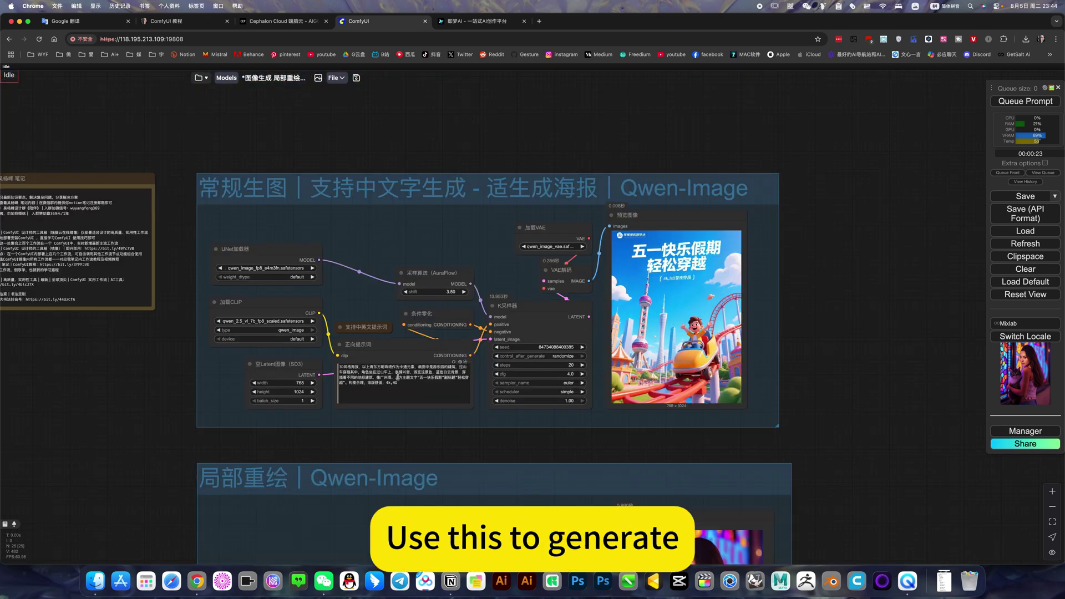
Examine the repainted person in the 局部重绘 group's preview against the masked source image
scroll(854, 286, "down", 5)
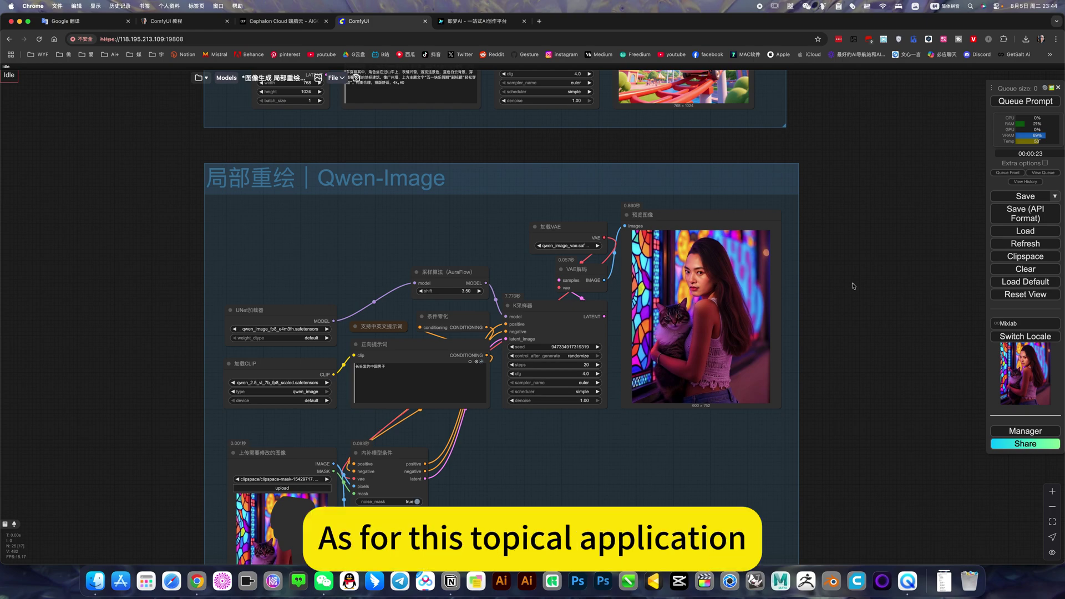
left_click_drag(552, 456, 561, 394)
left_click_drag(663, 427, 657, 459)
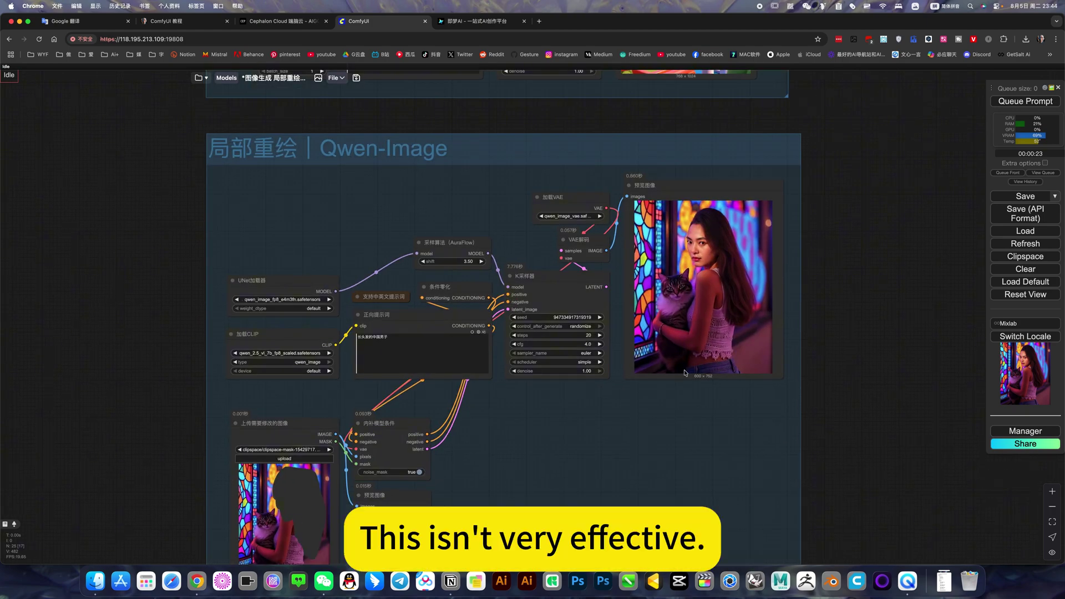
scroll(649, 305, "up", 3)
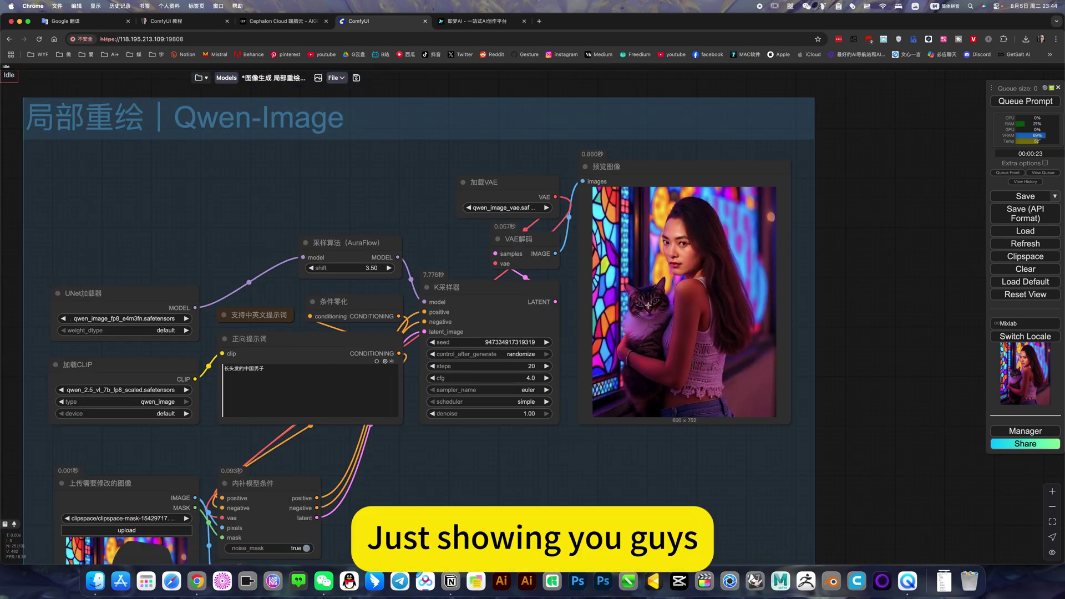
scroll(648, 305, "down", 4)
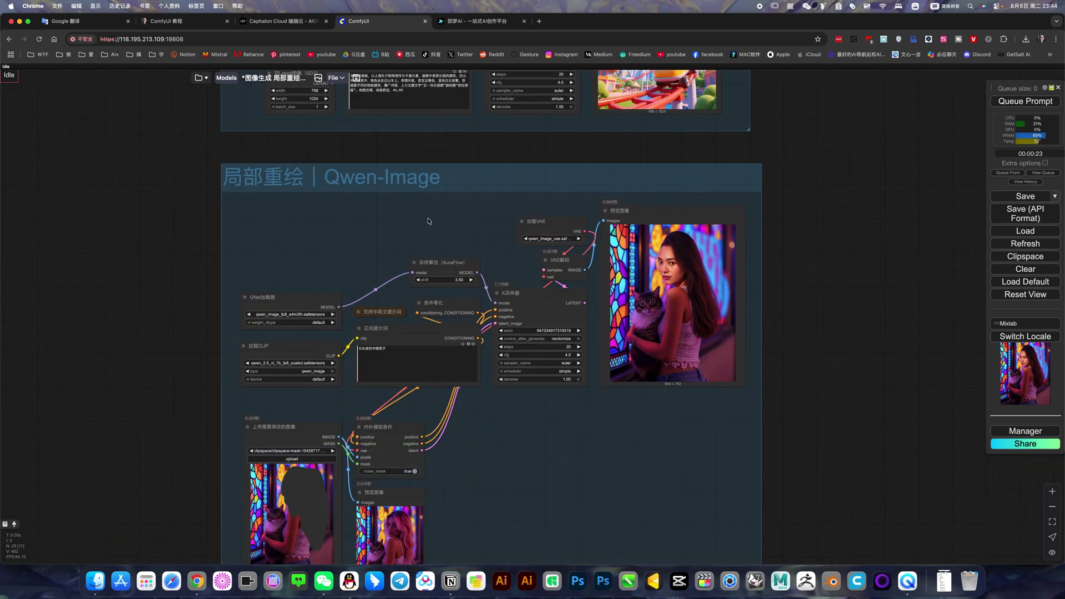
left_click_drag(428, 219, 469, 310)
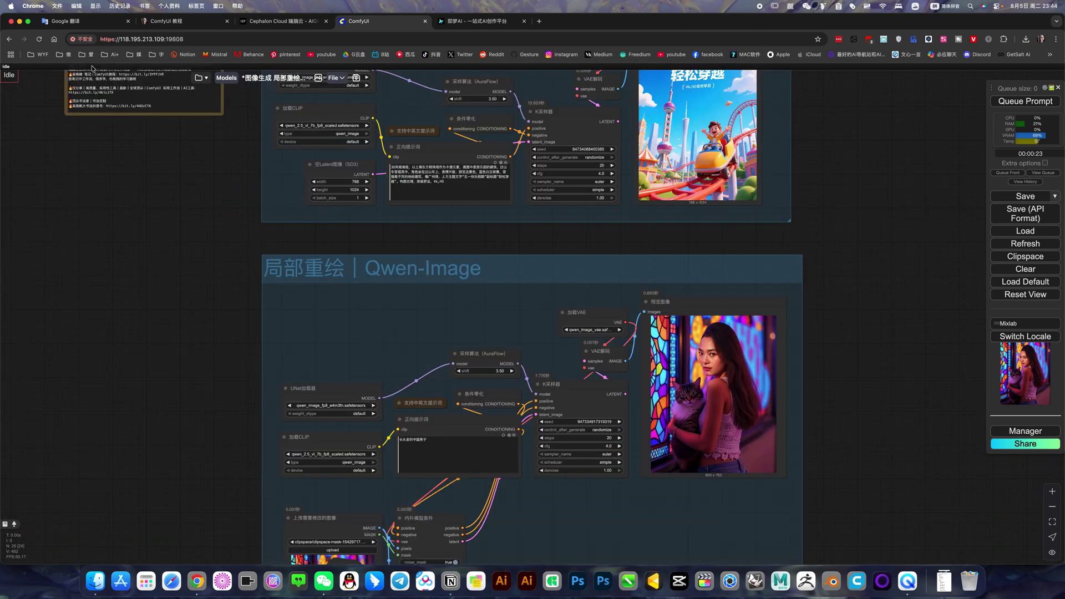
left_click(93, 68)
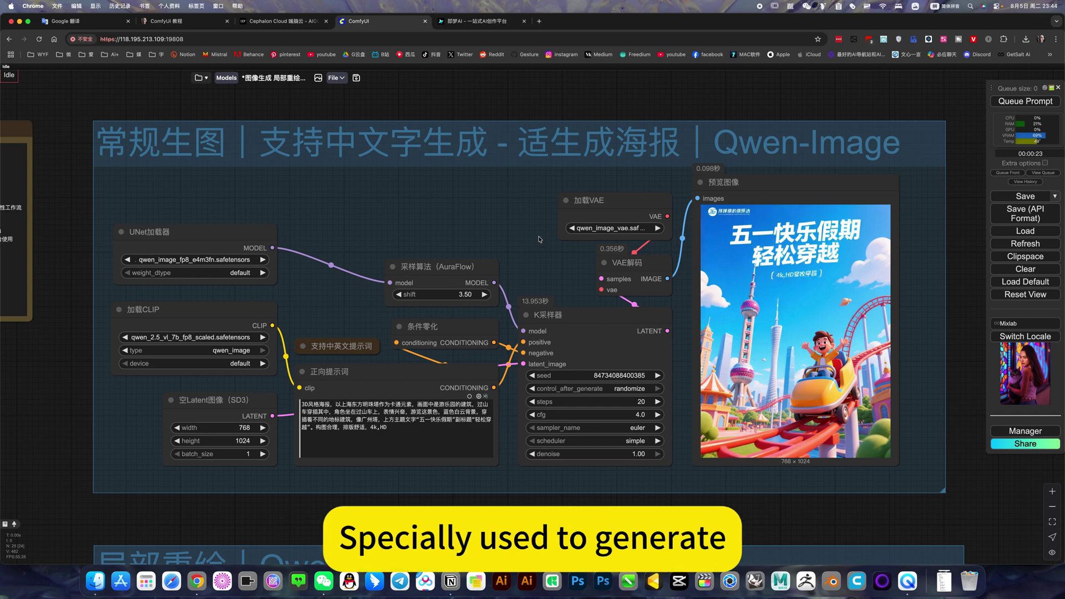
left_click_drag(539, 239, 514, 234)
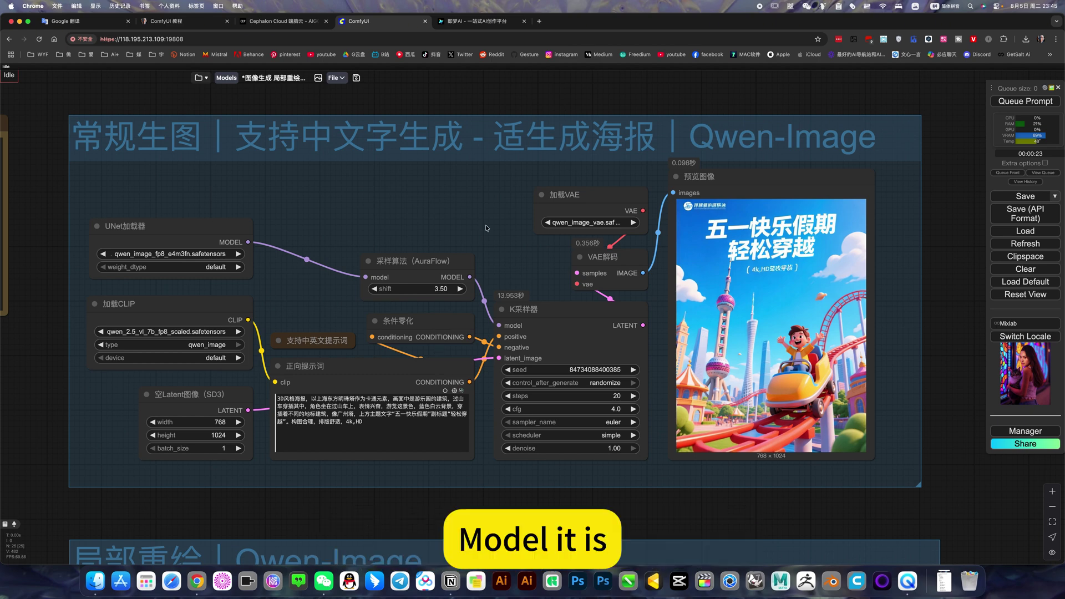
left_click_drag(487, 224, 456, 217)
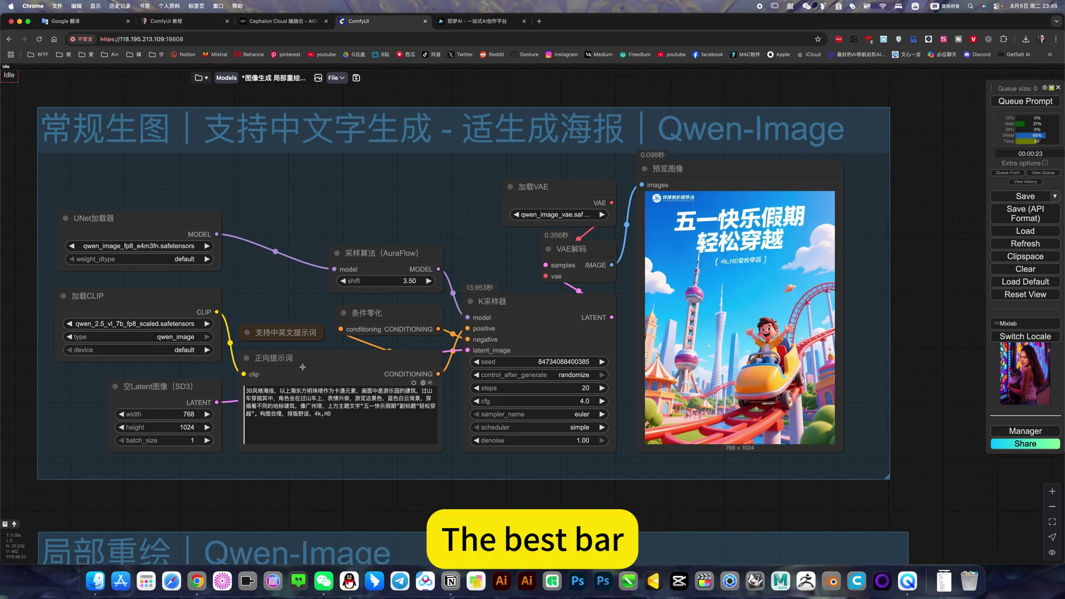